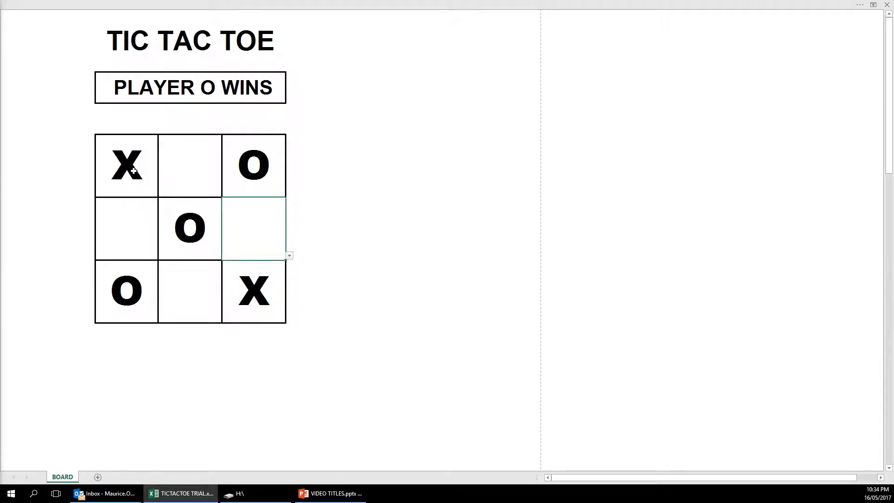
Clear the contents of all nine squares of the tic-tac-toe board
{"action": "left_click_drag", "start_coordinate": [132, 167], "coordinate": [253, 275]}
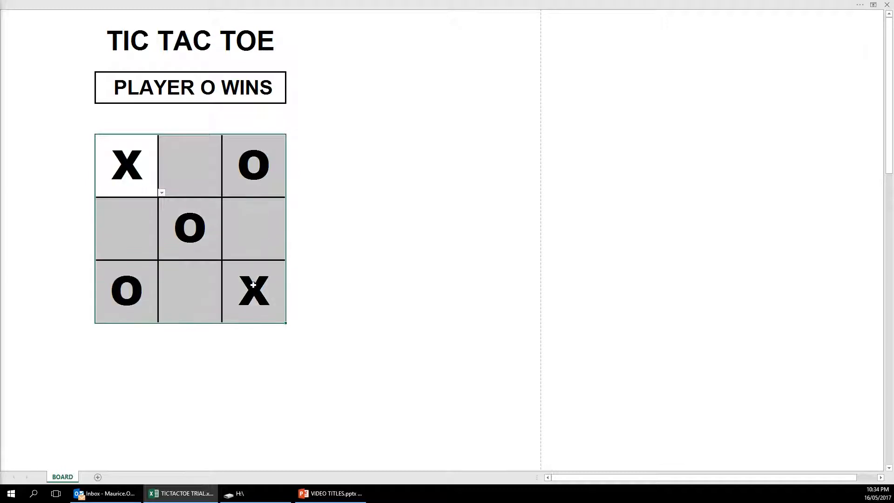
{"action": "right_click", "coordinate": [258, 262]}
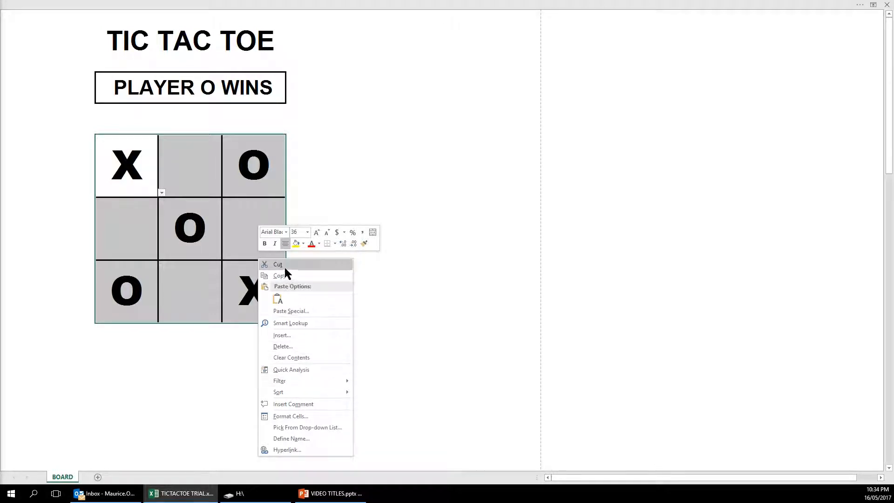
{"action": "left_click", "coordinate": [290, 357]}
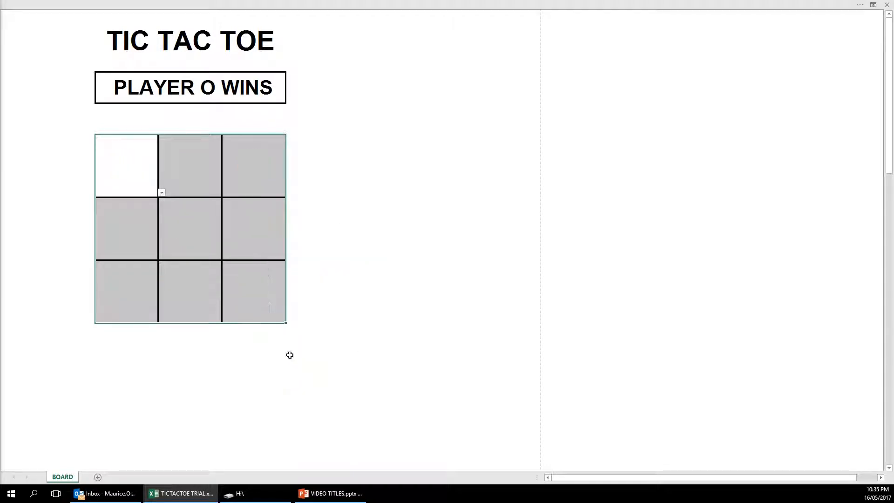
{"action": "left_click", "coordinate": [255, 284]}
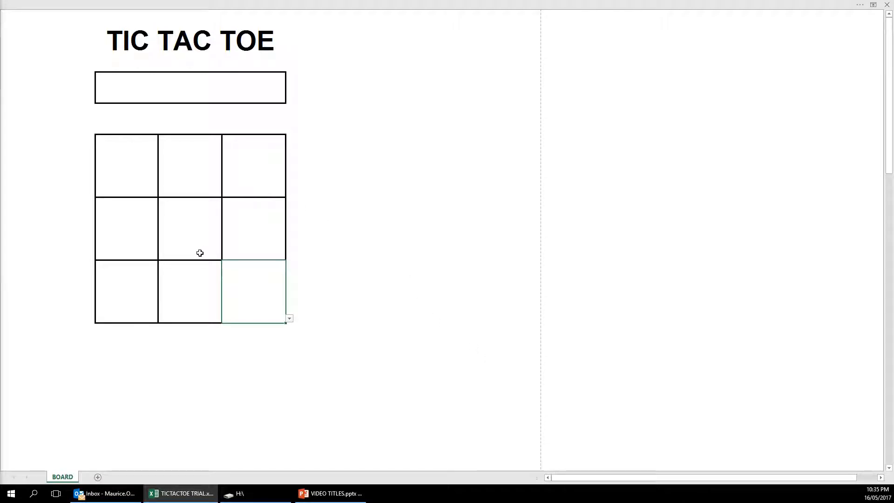
Enter a lowercase x in the top-left square of the board and replace it with a capital X
{"action": "left_click", "coordinate": [131, 176]}
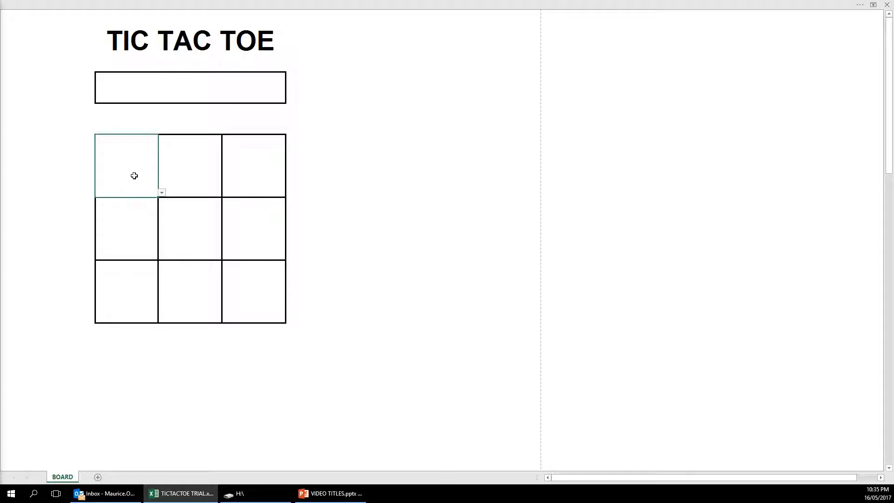
{"action": "type", "text": "x"}
{"action": "key", "text": "Return"}
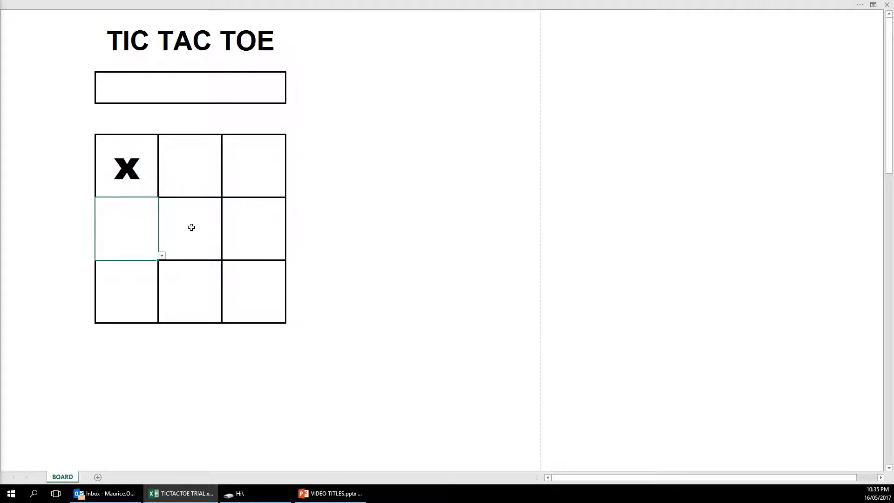
{"action": "left_click", "coordinate": [146, 183]}
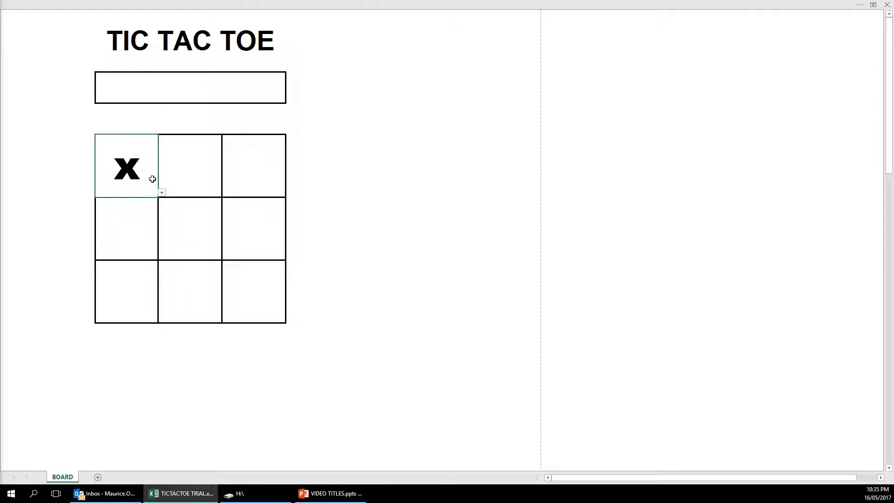
{"action": "key", "text": "Delete"}
{"action": "type", "text": "x"}
{"action": "key", "text": "Return"}
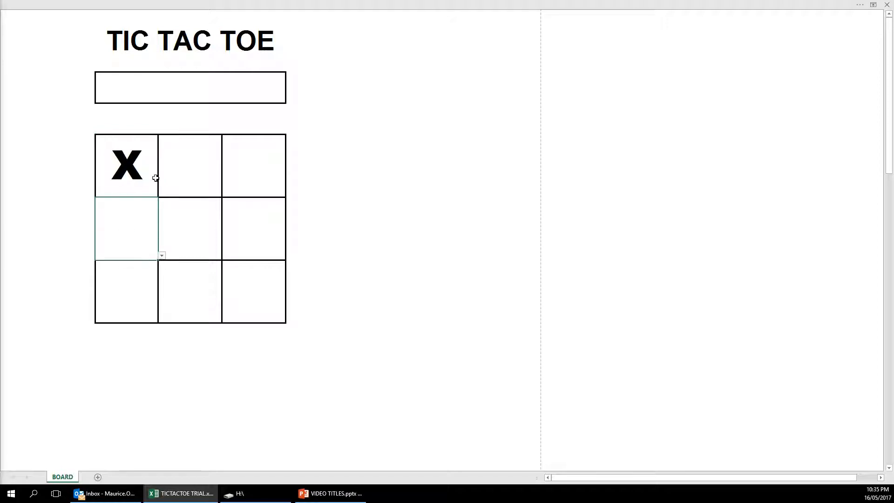
Enter a capital O in the top-middle square of the board
{"action": "left_click", "coordinate": [184, 171]}
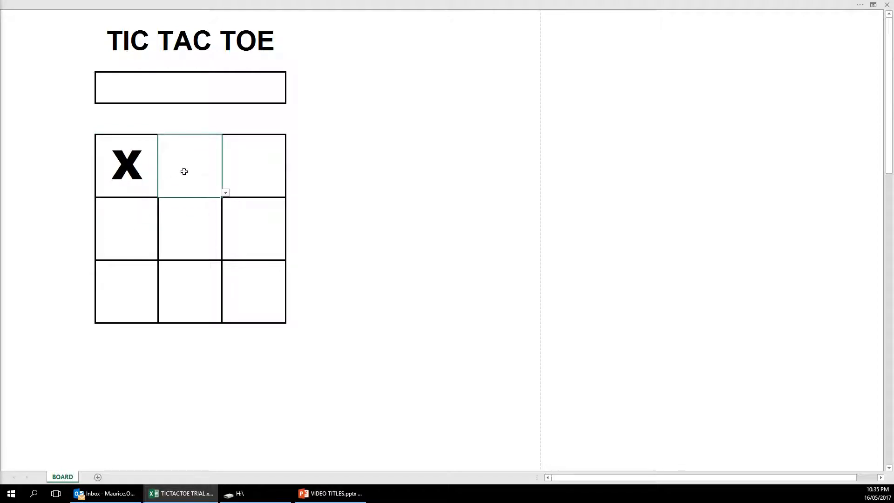
{"action": "type", "text": "o"}
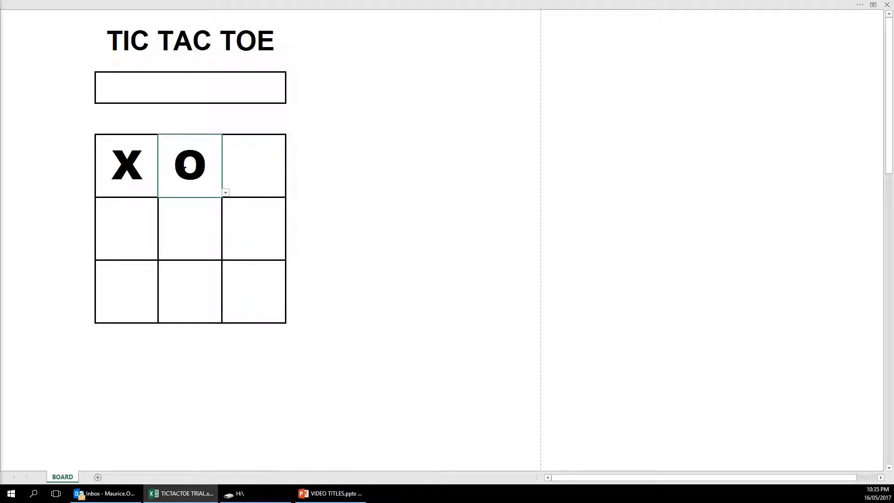
{"action": "key", "text": "Return"}
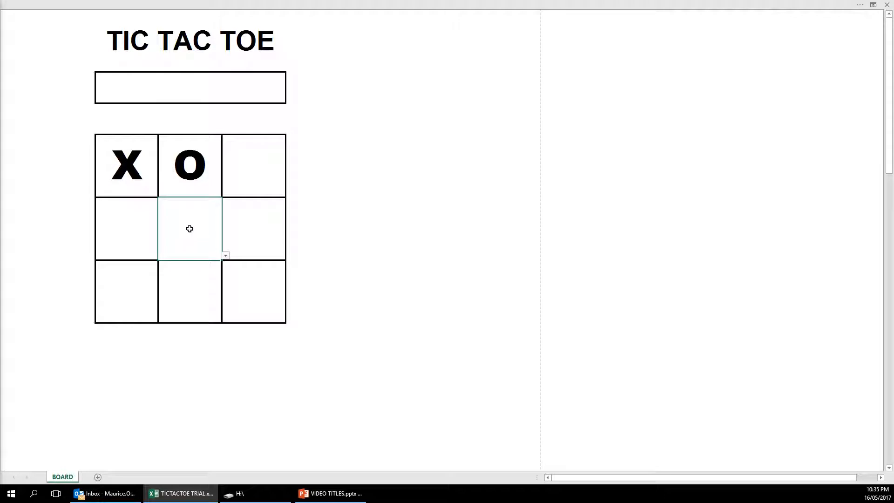
Try to enter the letter C in the centre square, and retry the entry with X instead
{"action": "type", "text": "c"}
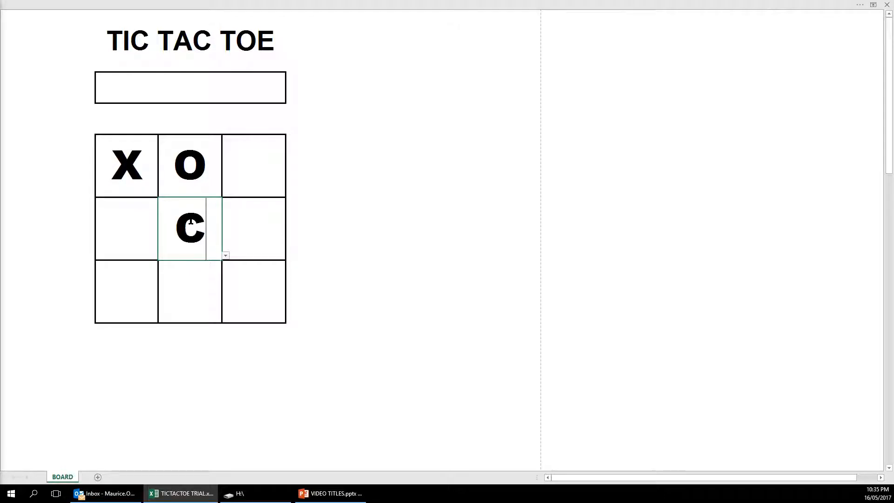
{"action": "key", "text": "Return"}
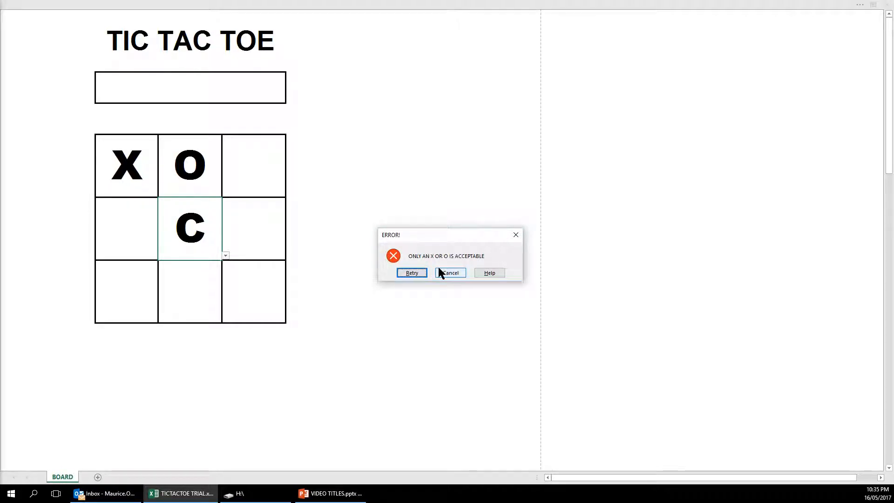
{"action": "left_click", "coordinate": [412, 273]}
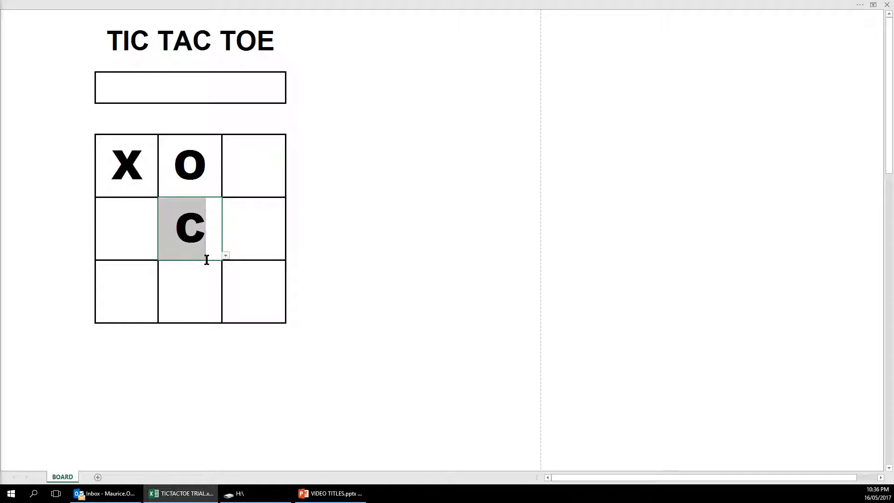
{"action": "type", "text": "X"}
{"action": "key", "text": "Return"}
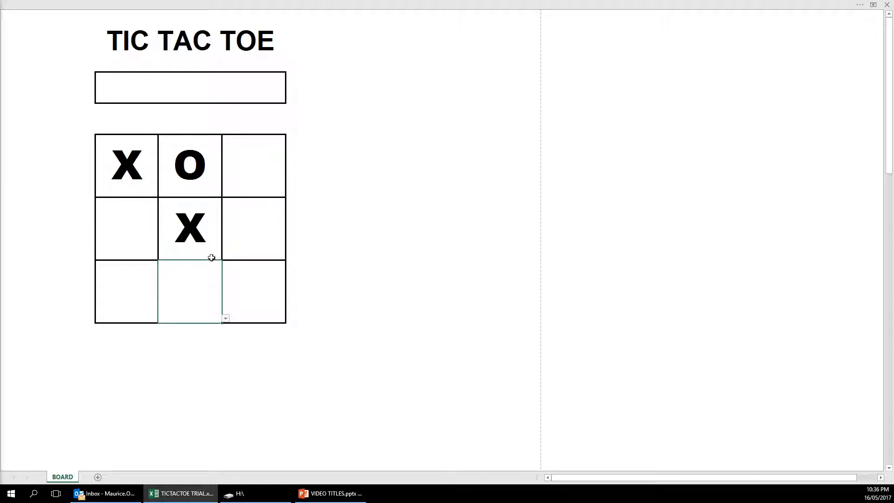
{"action": "left_click", "coordinate": [322, 279]}
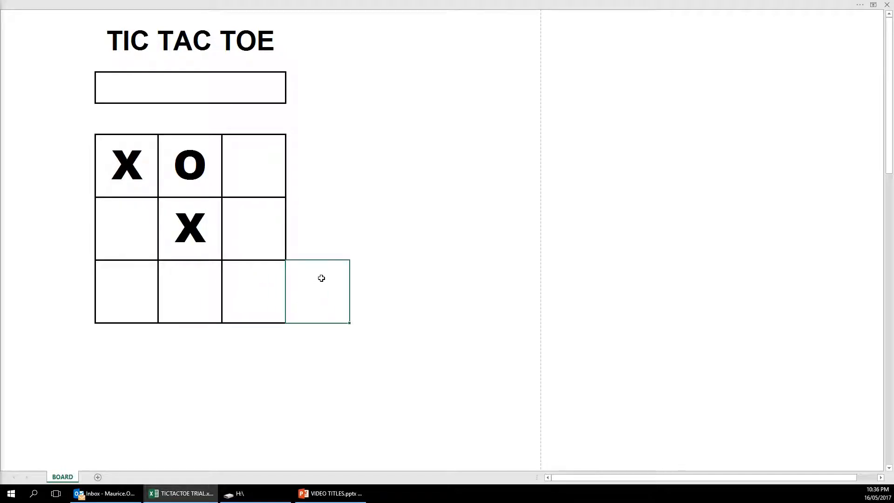
{"action": "left_click", "coordinate": [331, 217]}
{"action": "left_click", "coordinate": [361, 166]}
{"action": "left_click", "coordinate": [364, 257]}
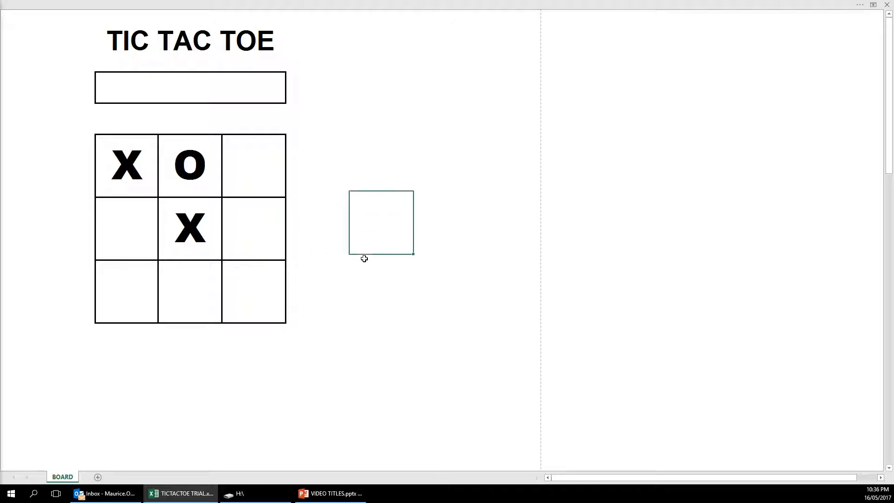
{"action": "left_click", "coordinate": [330, 304]}
{"action": "left_click", "coordinate": [256, 370]}
{"action": "left_click", "coordinate": [131, 376]}
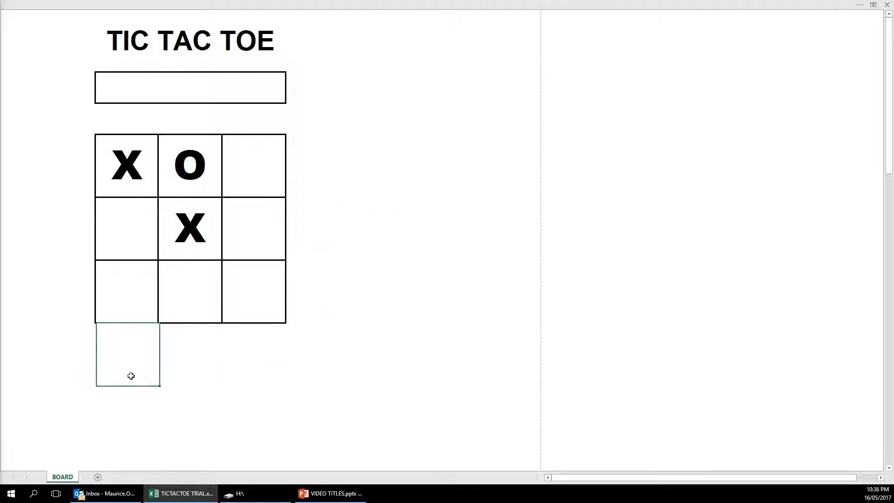
{"action": "left_click", "coordinate": [66, 328]}
{"action": "left_click", "coordinate": [70, 295]}
{"action": "left_click", "coordinate": [129, 293]}
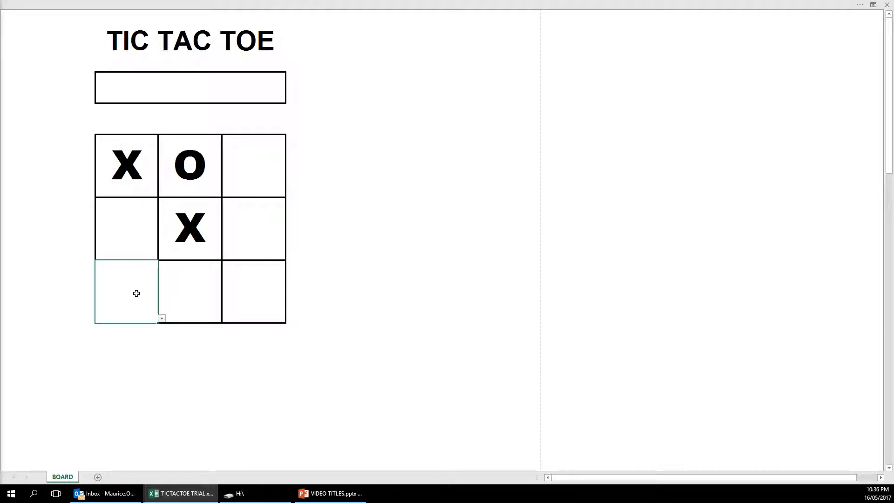
Enter O in the middle-left square and X in the bottom-right square to complete the X diagonal
{"action": "left_click", "coordinate": [136, 241]}
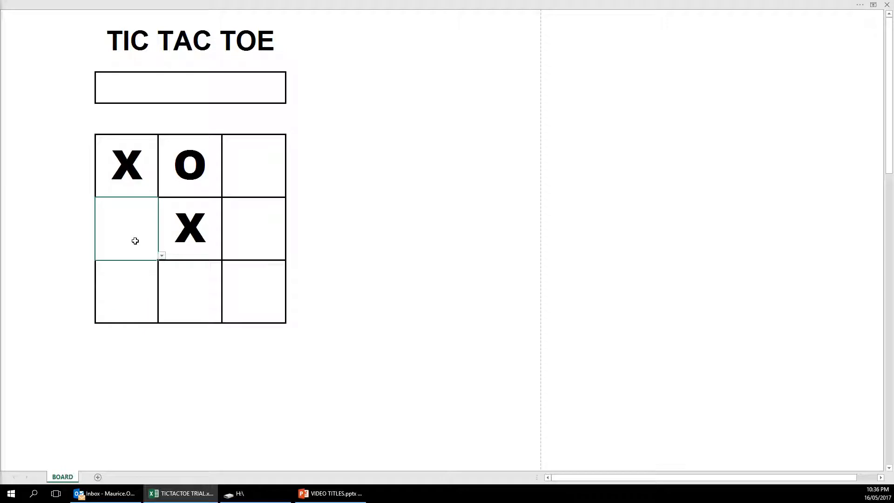
{"action": "type", "text": "O"}
{"action": "key", "text": "Return"}
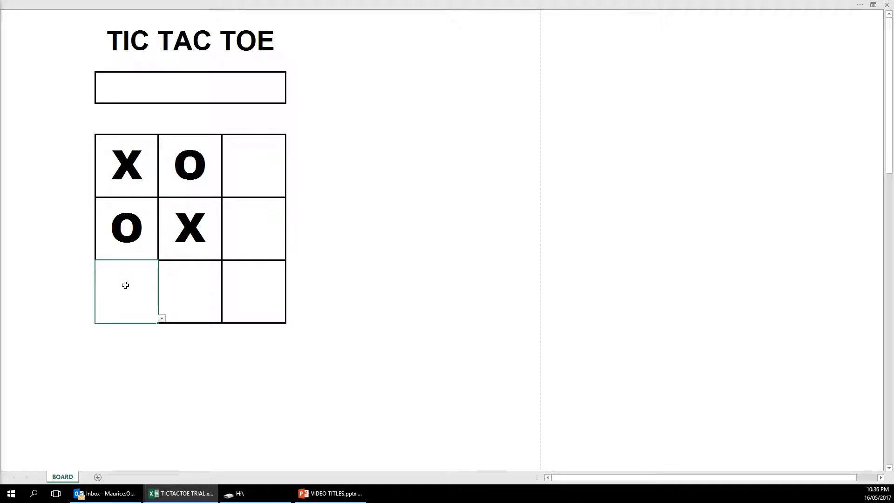
{"action": "left_click", "coordinate": [243, 283]}
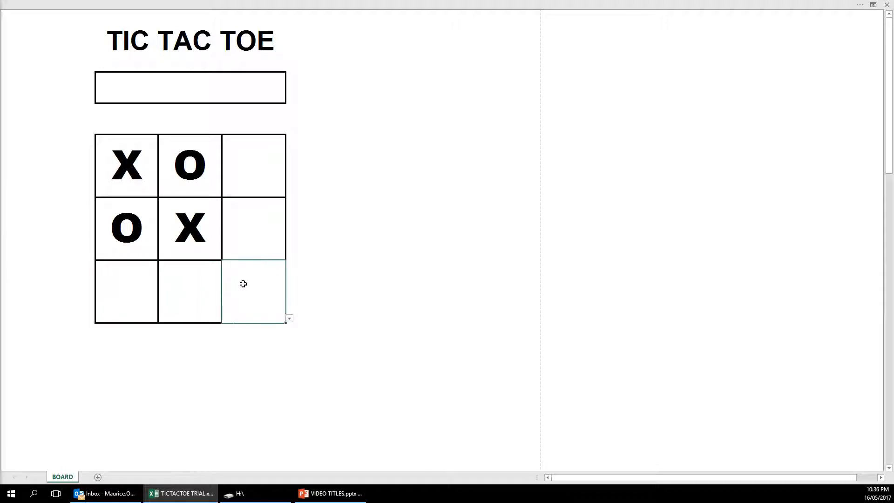
{"action": "type", "text": "X"}
{"action": "key", "text": "Return"}
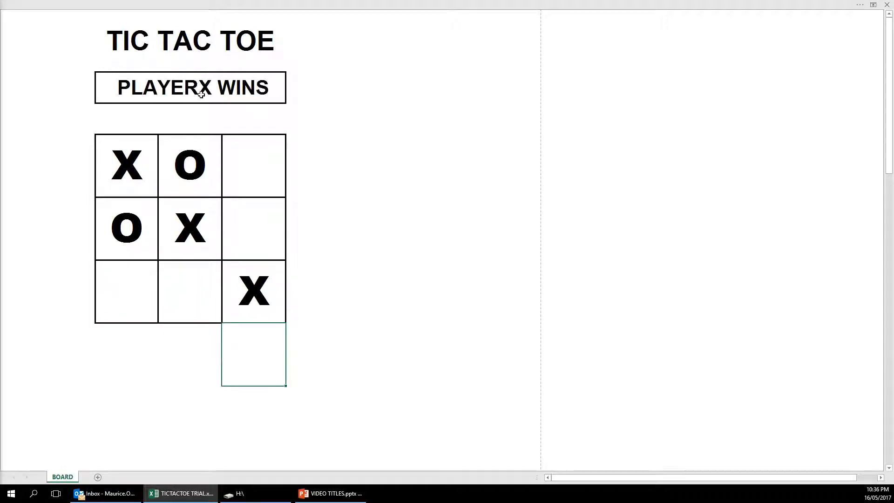
{"action": "left_click", "coordinate": [249, 239]}
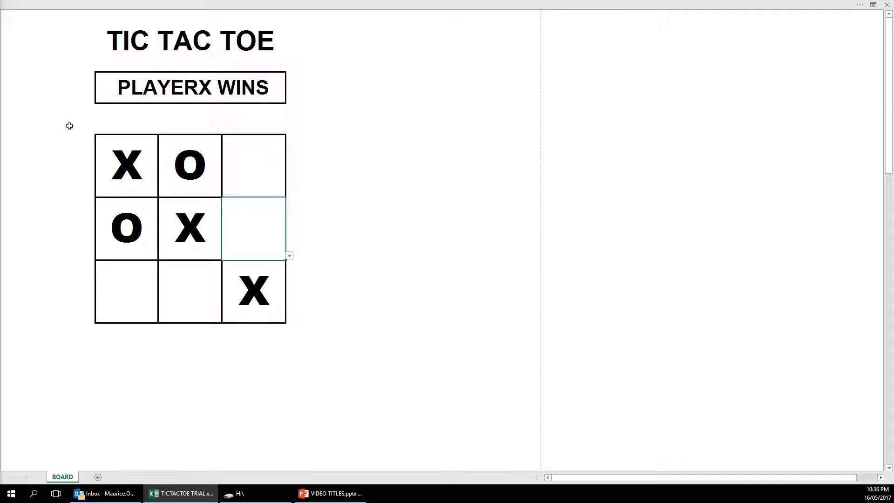
{"action": "left_click", "coordinate": [272, 89]}
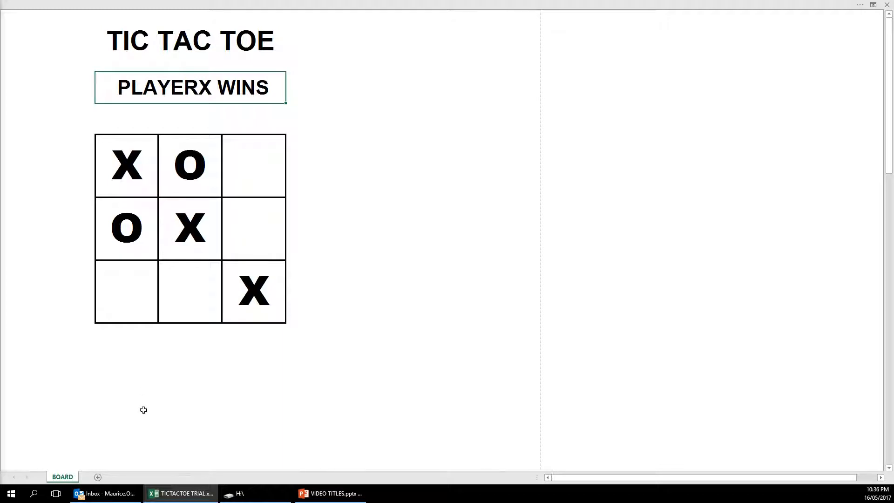
{"action": "left_click", "coordinate": [193, 183]}
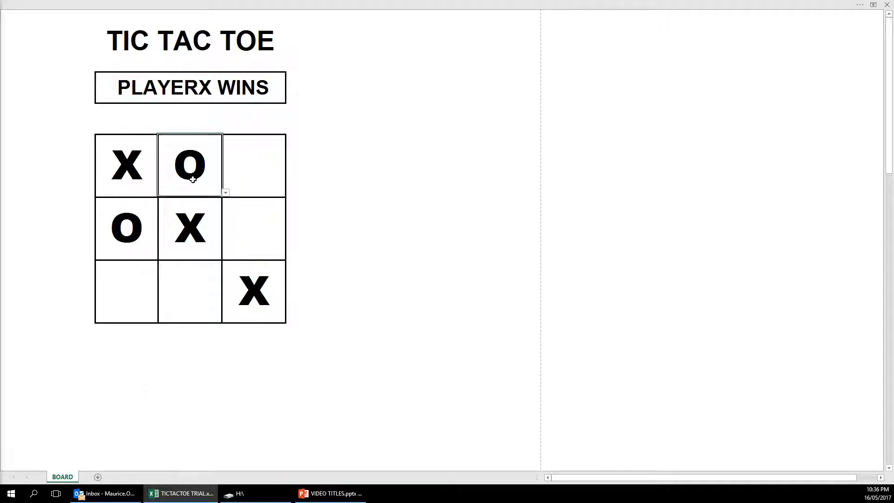
{"action": "left_click", "coordinate": [195, 245]}
Clear all the X and O marks from the board to start a new game
{"action": "left_click_drag", "start_coordinate": [124, 164], "coordinate": [226, 291]}
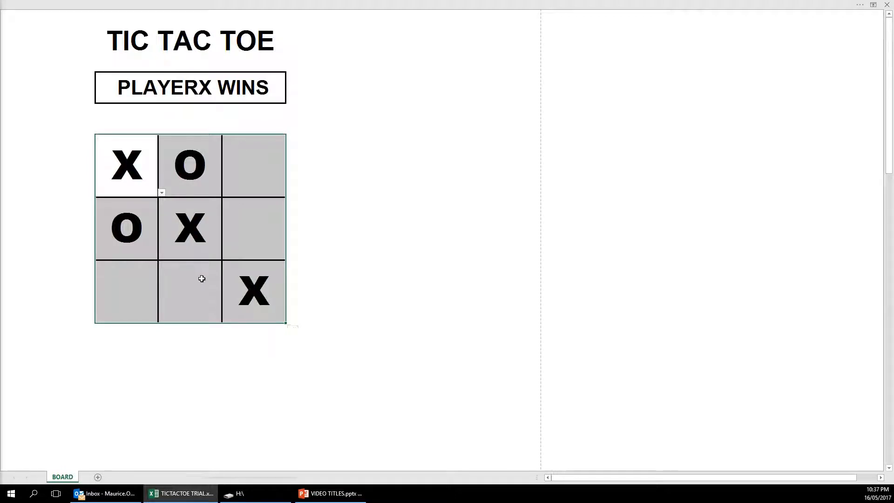
{"action": "right_click", "coordinate": [200, 280]}
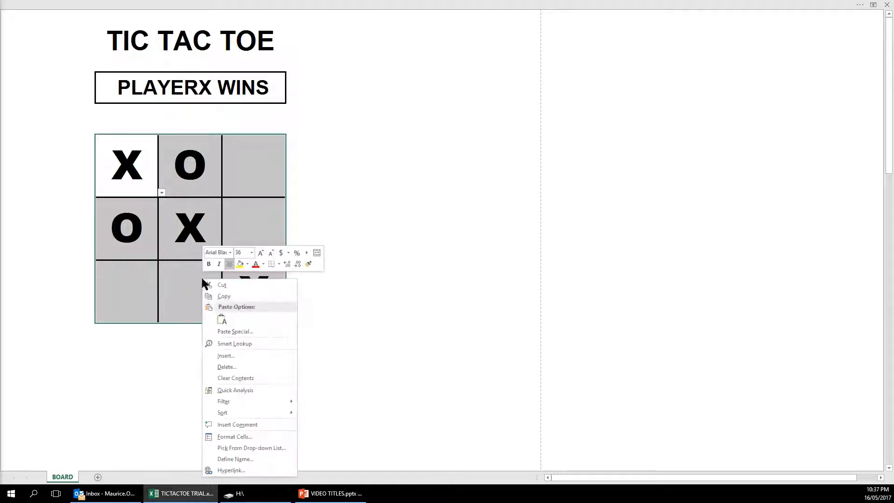
{"action": "left_click", "coordinate": [236, 377]}
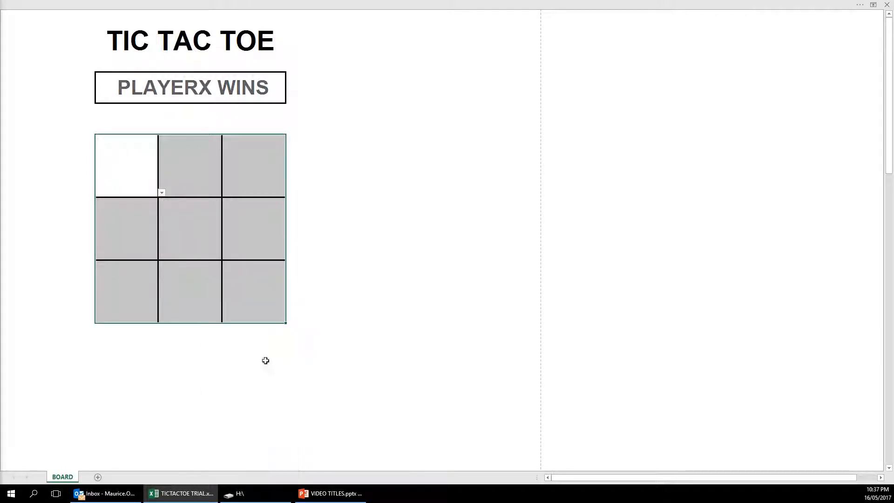
{"action": "left_click", "coordinate": [175, 237]}
Fill the top-left and top-right squares with O, choosing it from each cell's list of allowed values
{"action": "left_click", "coordinate": [151, 185]}
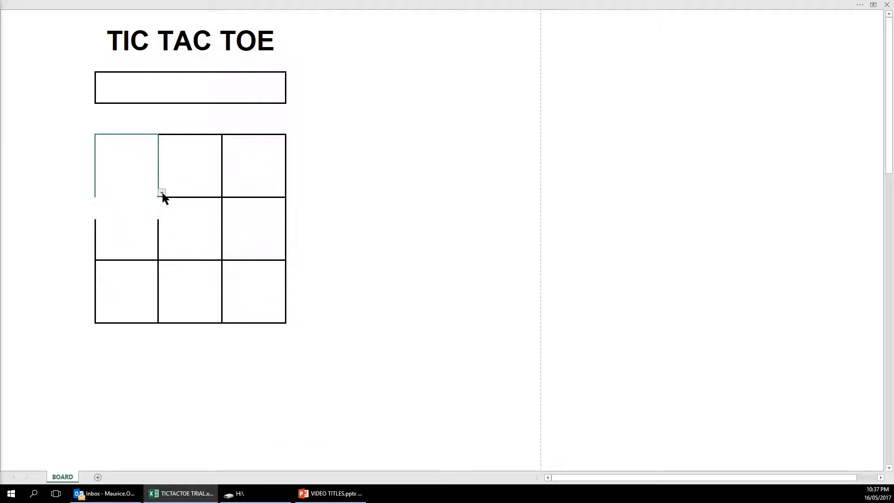
{"action": "left_click", "coordinate": [162, 194]}
{"action": "left_click", "coordinate": [80, 215]}
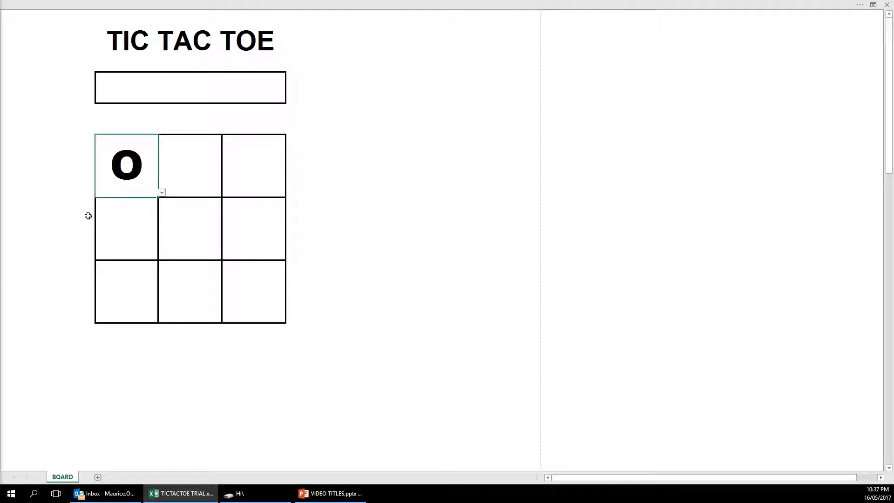
{"action": "left_click", "coordinate": [241, 187]}
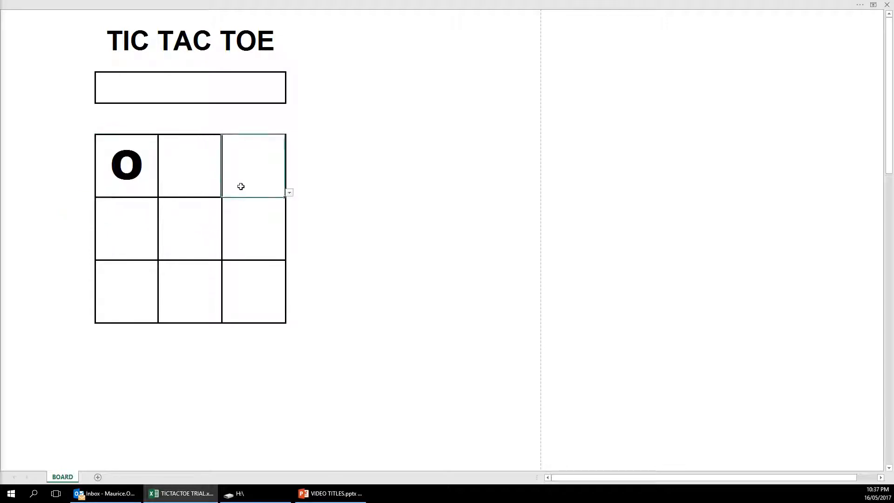
{"action": "left_click", "coordinate": [289, 193]}
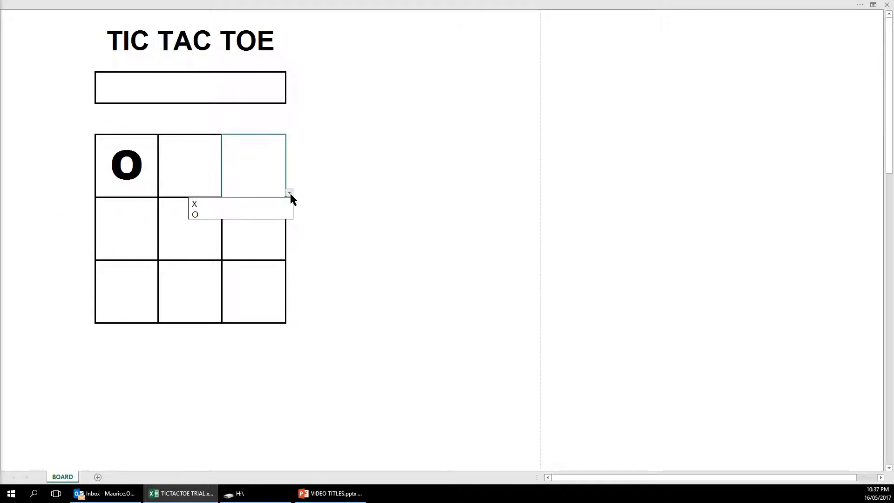
{"action": "left_click", "coordinate": [211, 213]}
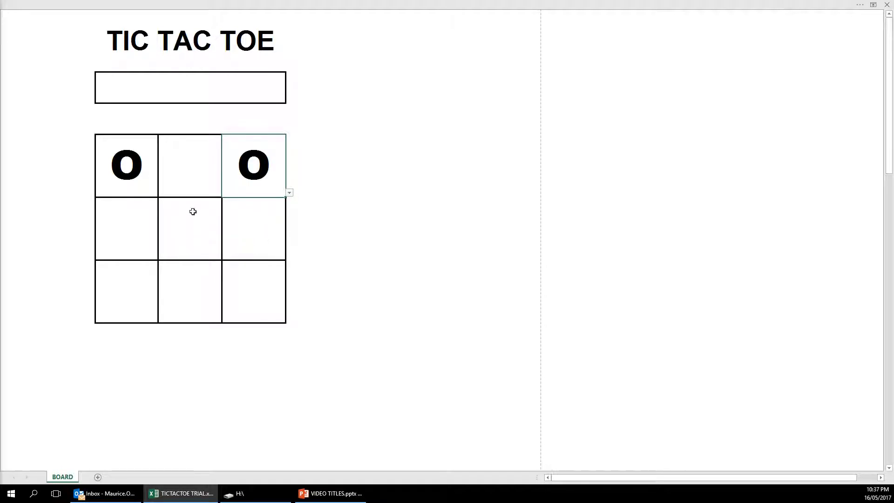
Fill the top, centre and bottom squares of the middle column with X, choosing it from each cell's list of allowed values
{"action": "left_click", "coordinate": [193, 186]}
{"action": "left_click", "coordinate": [226, 193]}
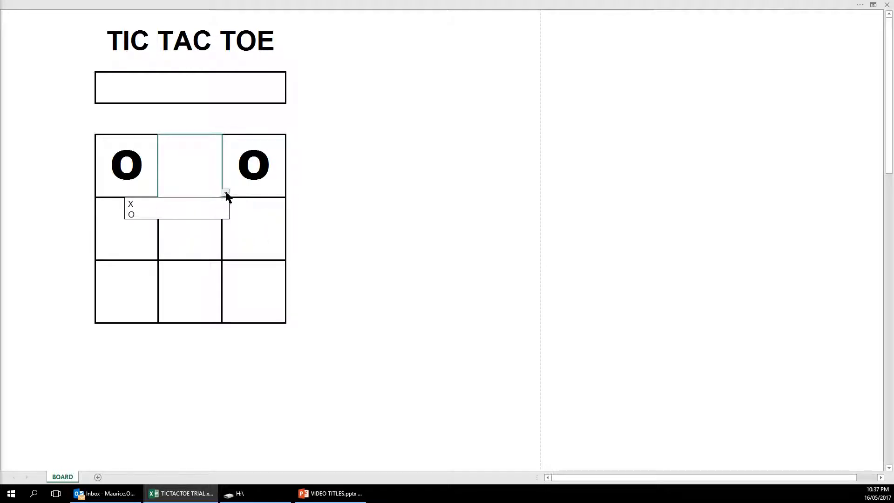
{"action": "left_click", "coordinate": [154, 205]}
{"action": "left_click", "coordinate": [191, 239]}
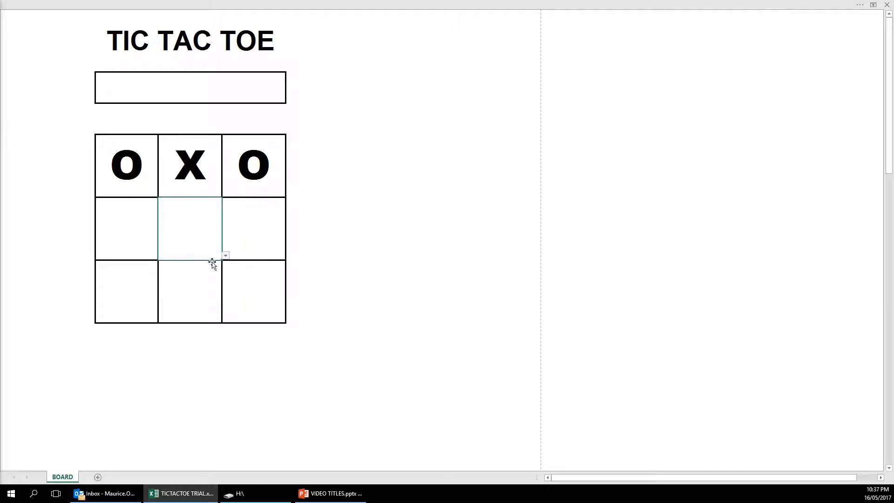
{"action": "left_click", "coordinate": [225, 256]}
{"action": "left_click", "coordinate": [136, 267]}
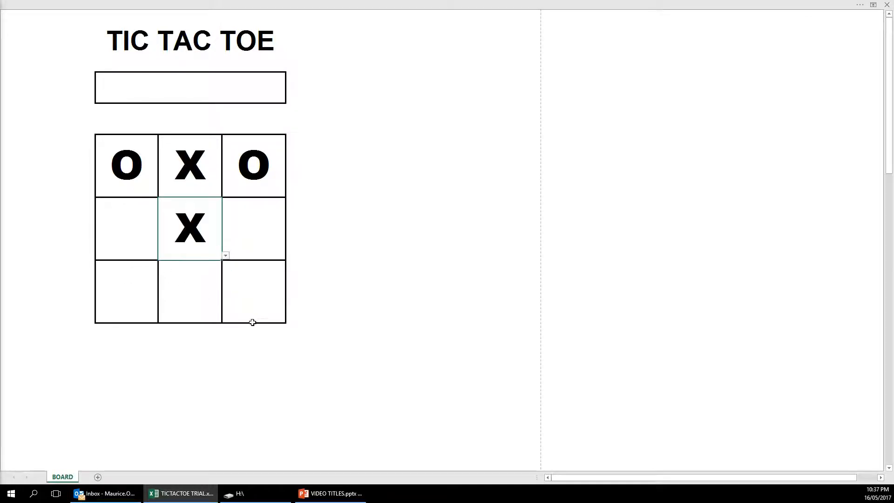
{"action": "left_click", "coordinate": [194, 305]}
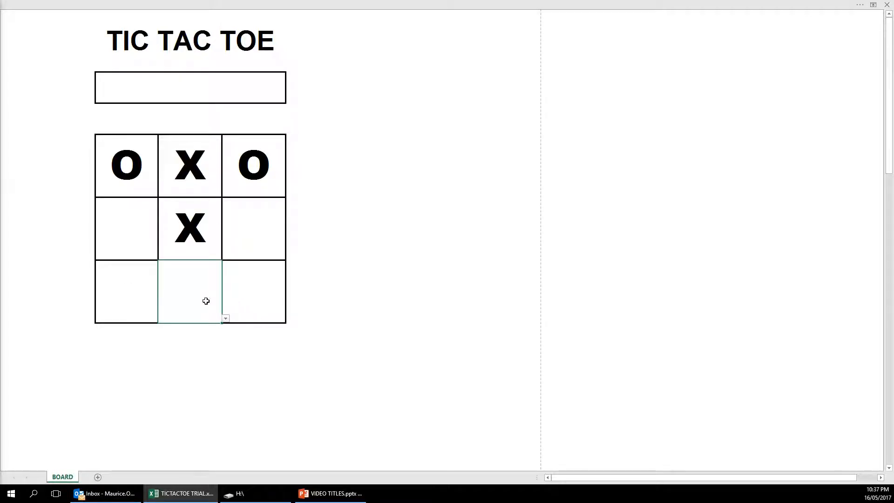
{"action": "left_click", "coordinate": [226, 319]}
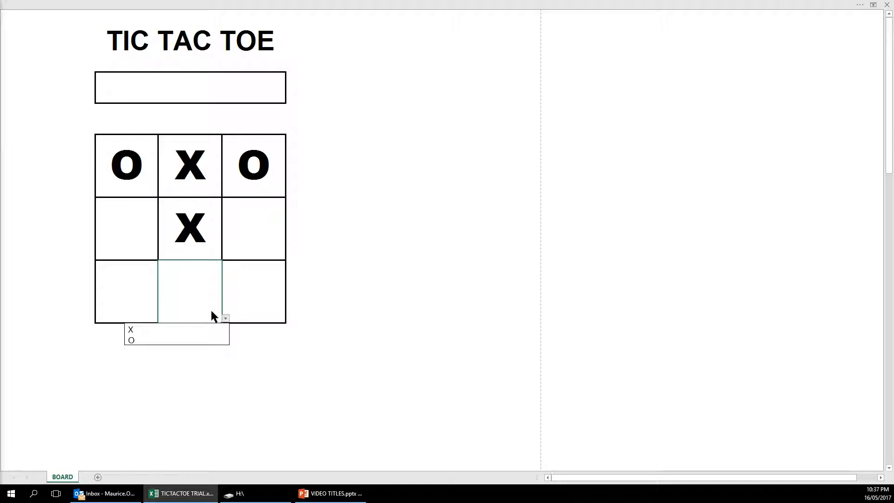
{"action": "left_click", "coordinate": [135, 328]}
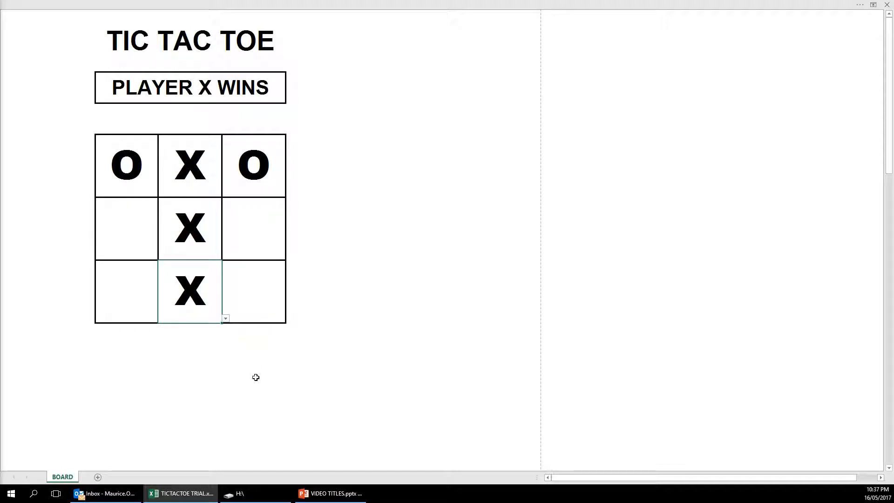
{"action": "left_click", "coordinate": [188, 396]}
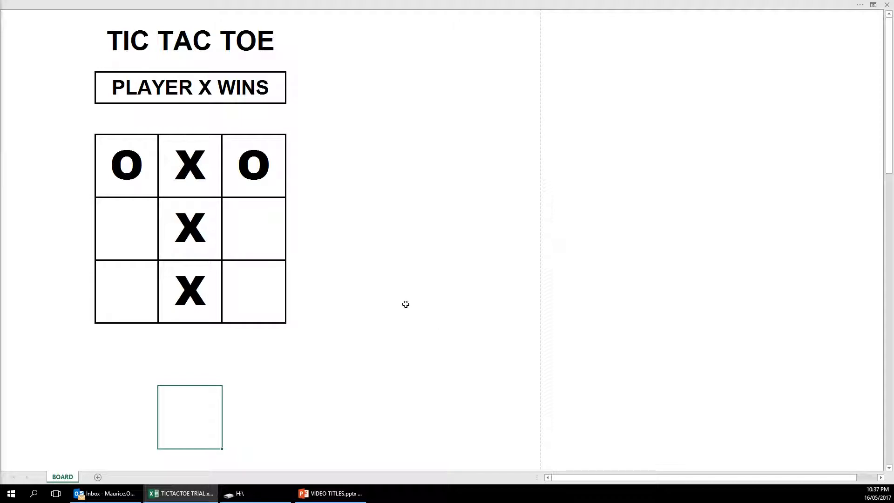
Minimise the game workbook and the presentation, and start a new blank Excel workbook in a maximised window
{"action": "left_click", "coordinate": [861, 5]}
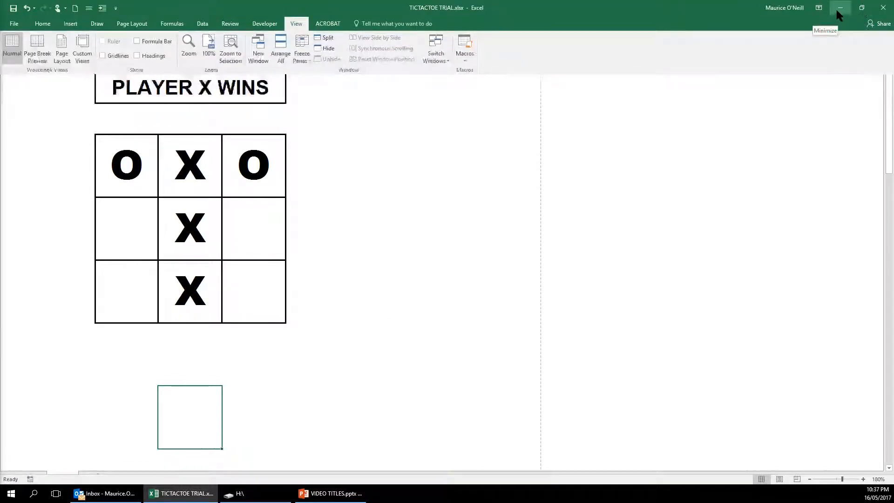
{"action": "left_click", "coordinate": [842, 8]}
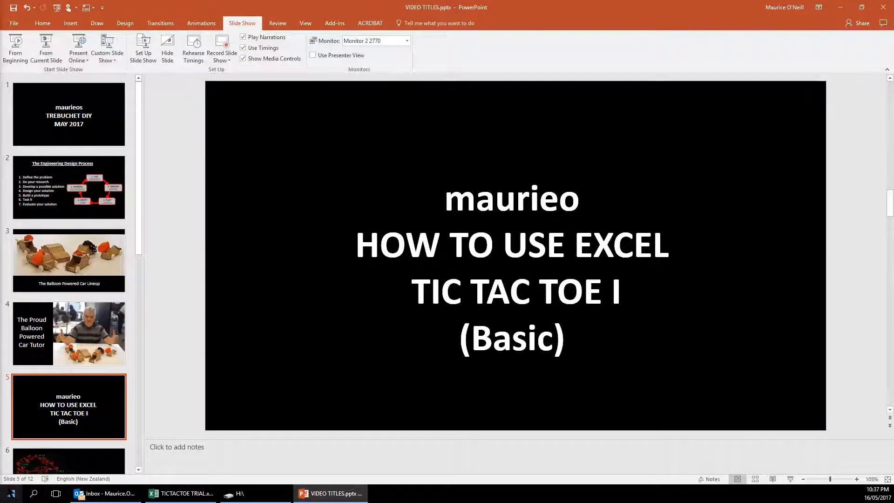
{"action": "left_click", "coordinate": [11, 494]}
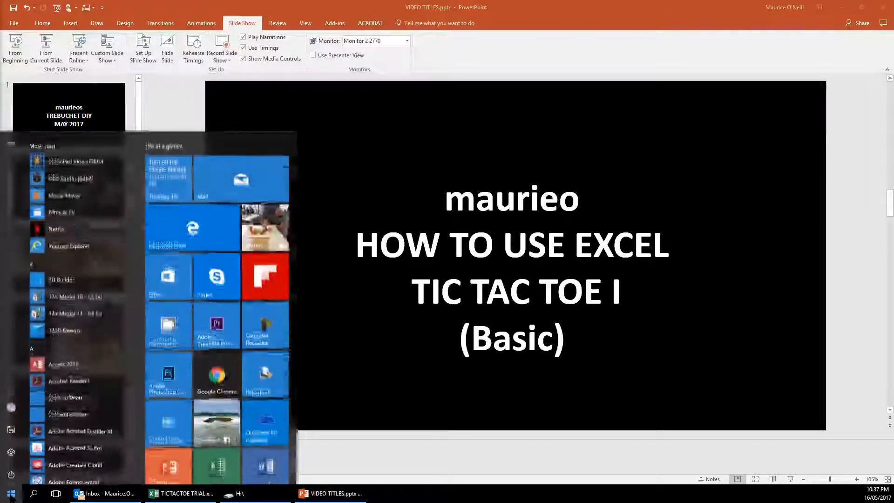
{"action": "left_click", "coordinate": [225, 477]}
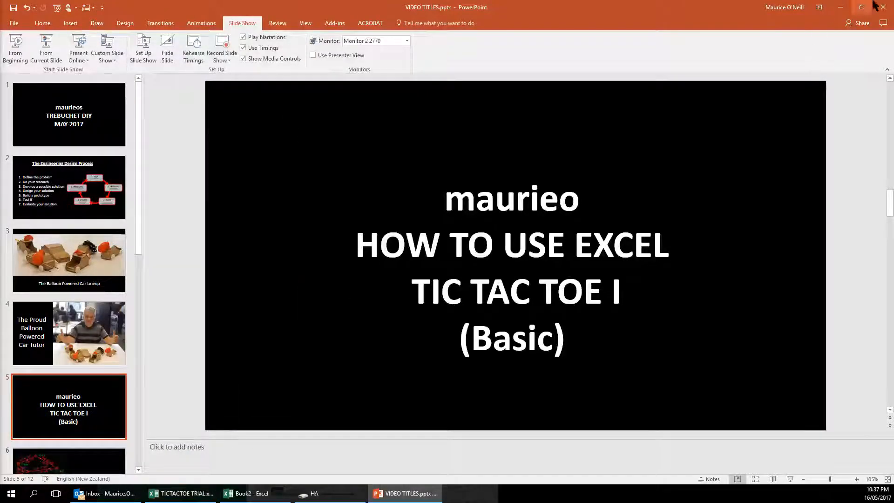
{"action": "left_click", "coordinate": [841, 7]}
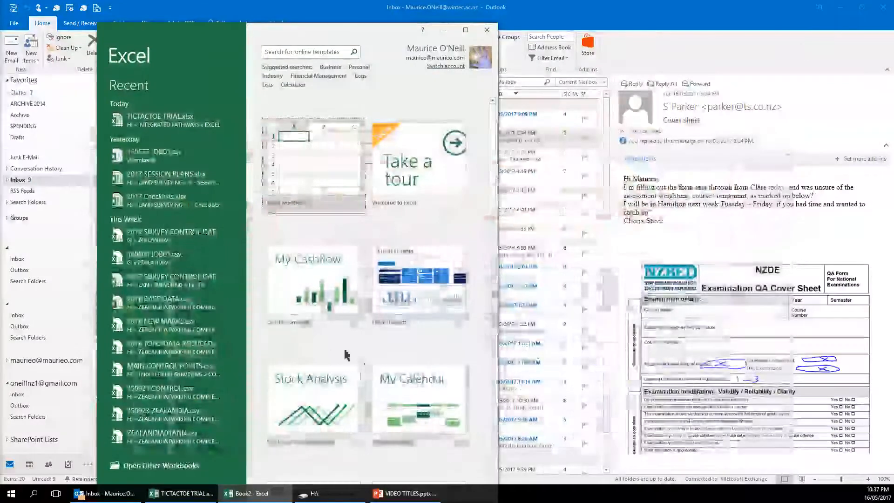
{"action": "left_click", "coordinate": [313, 148]}
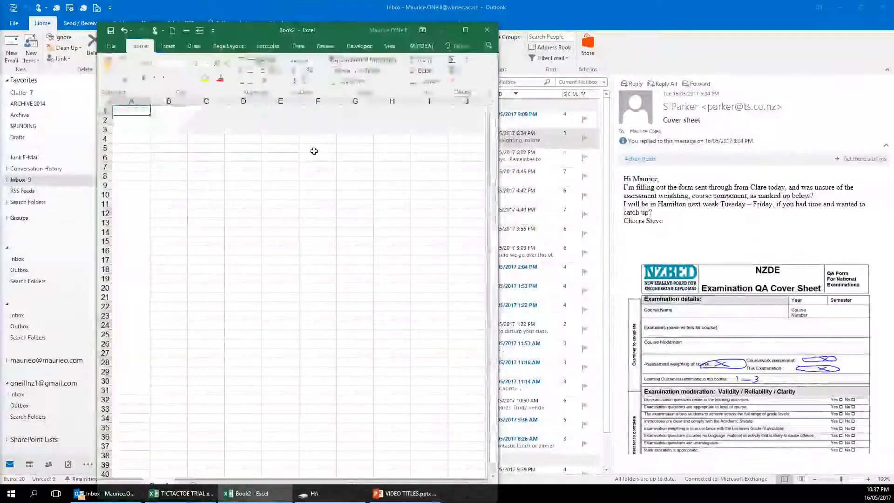
{"action": "left_click", "coordinate": [466, 30]}
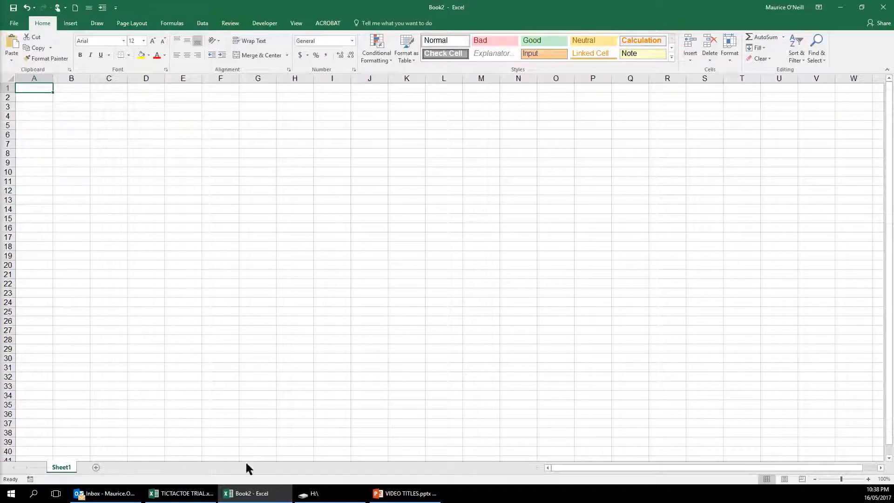
Switch to the TICTACTOE TRIAL workbook, restore it to a smaller window and move it off this screen
{"action": "left_click", "coordinate": [182, 493]}
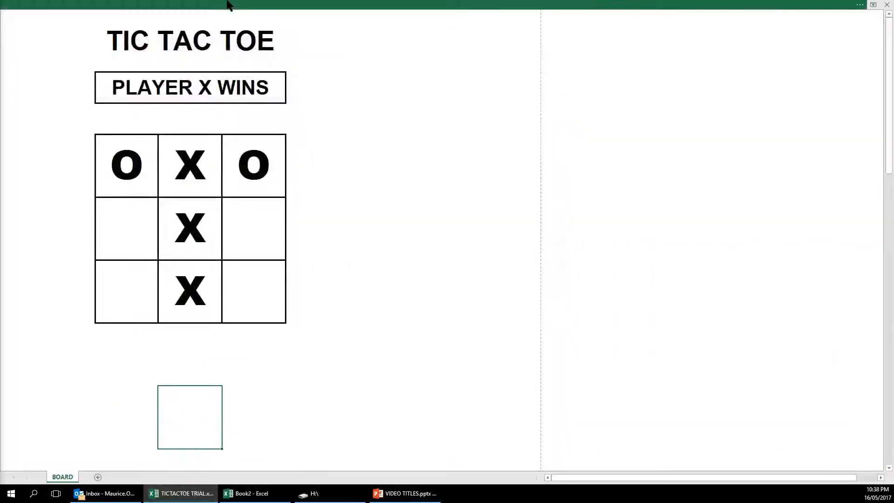
{"action": "left_click", "coordinate": [276, 4]}
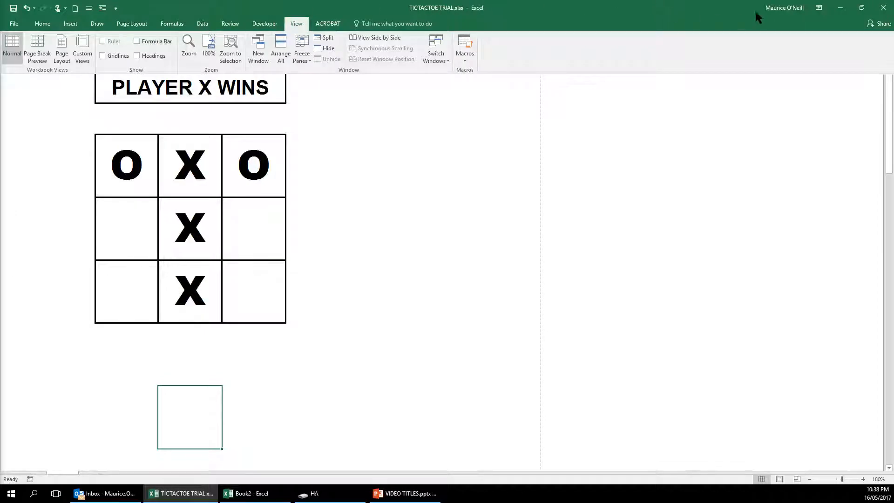
{"action": "left_click", "coordinate": [866, 8]}
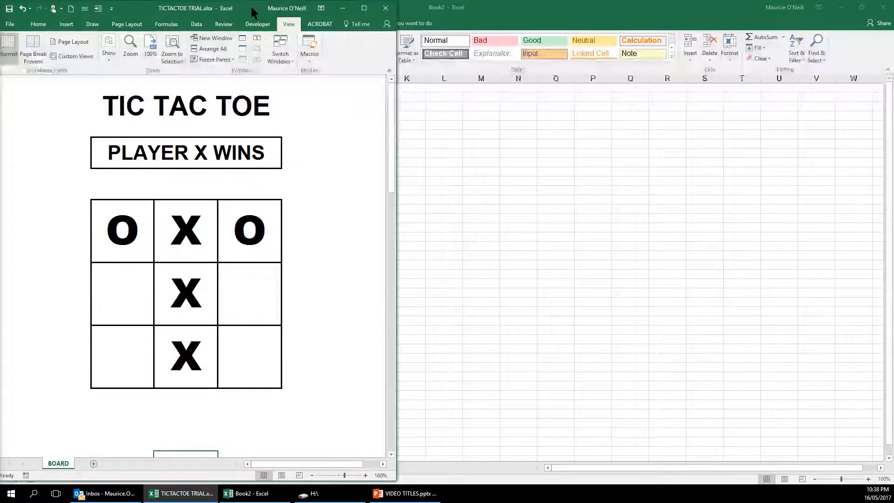
{"action": "left_click_drag", "start_coordinate": [252, 8], "coordinate": [0, 19]}
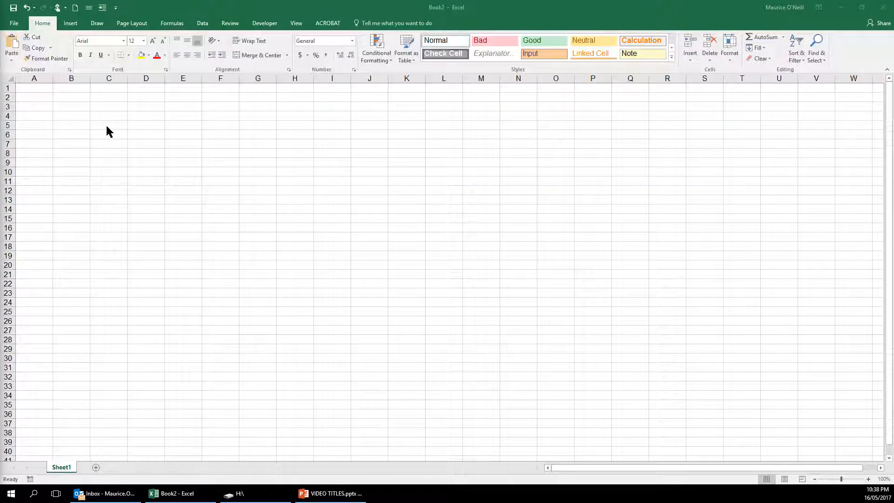
{"action": "left_click", "coordinate": [13, 79]}
{"action": "left_click", "coordinate": [9, 80]}
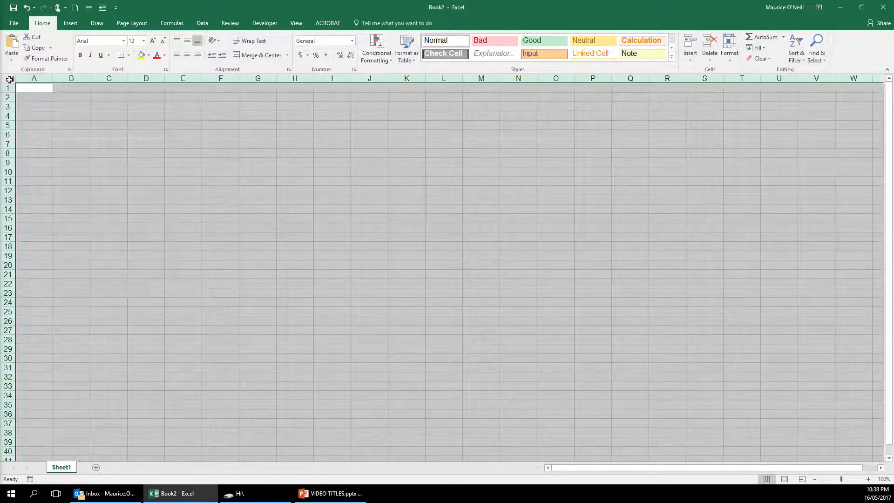
{"action": "left_click", "coordinate": [44, 106]}
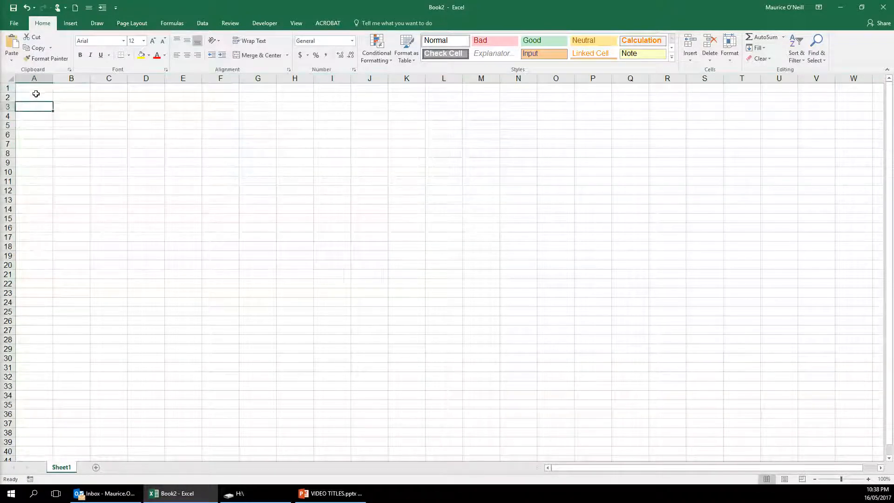
{"action": "left_click", "coordinate": [36, 88]}
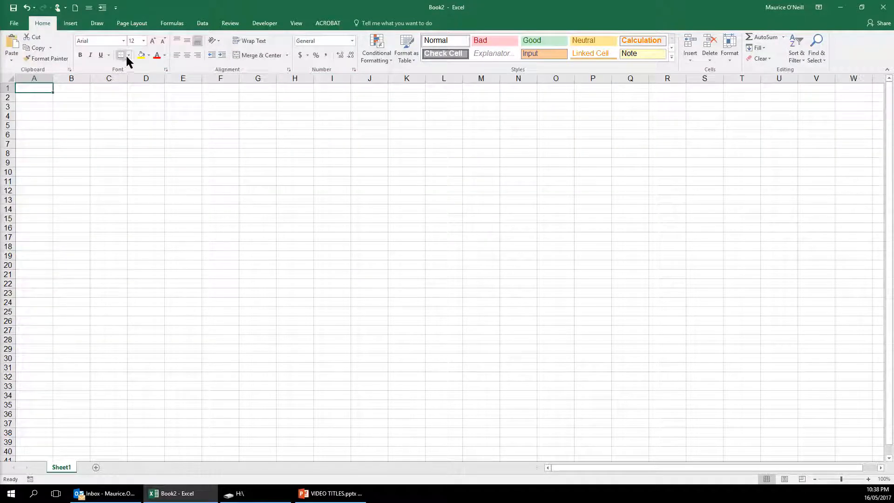
{"action": "left_click", "coordinate": [141, 25]}
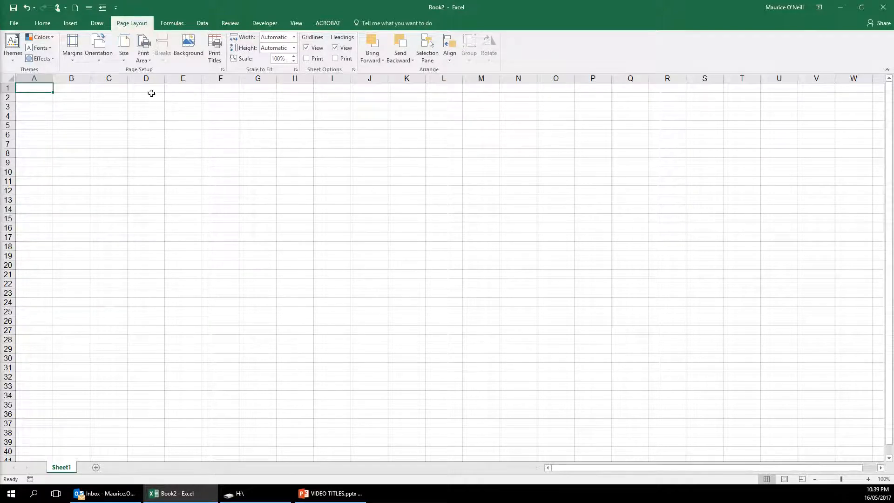
Select the entire blank worksheet and check the row height setting in Normal view
{"action": "left_click", "coordinate": [9, 79]}
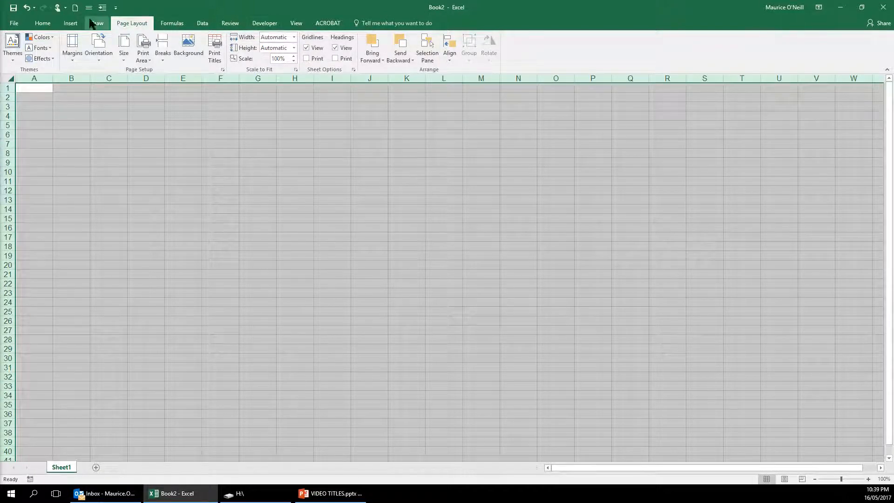
{"action": "left_click", "coordinate": [41, 25]}
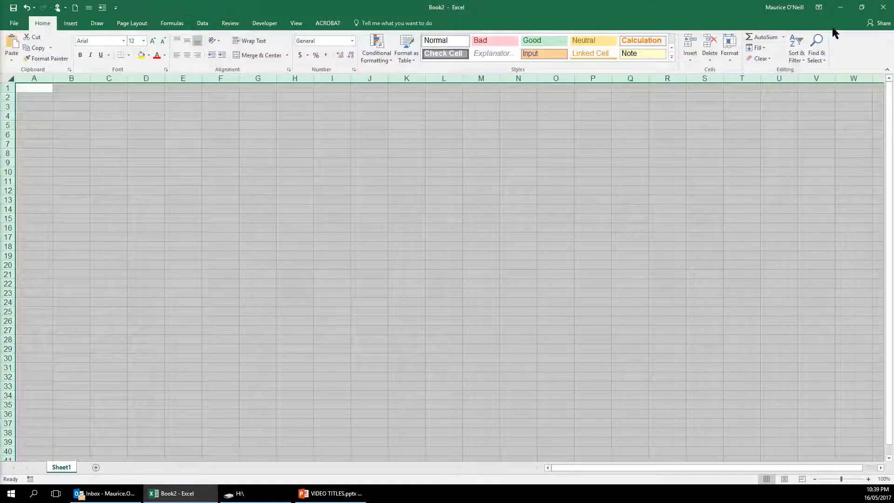
{"action": "left_click", "coordinate": [732, 61]}
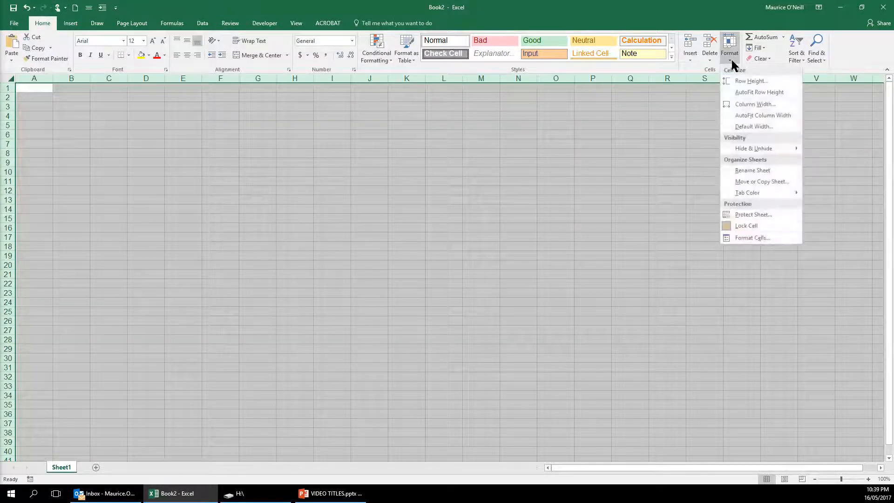
{"action": "left_click", "coordinate": [745, 82]}
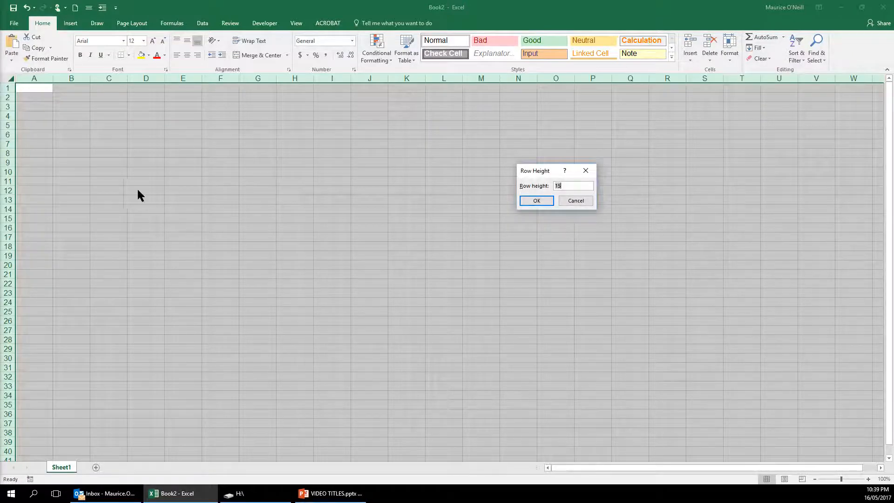
{"action": "left_click", "coordinate": [580, 201]}
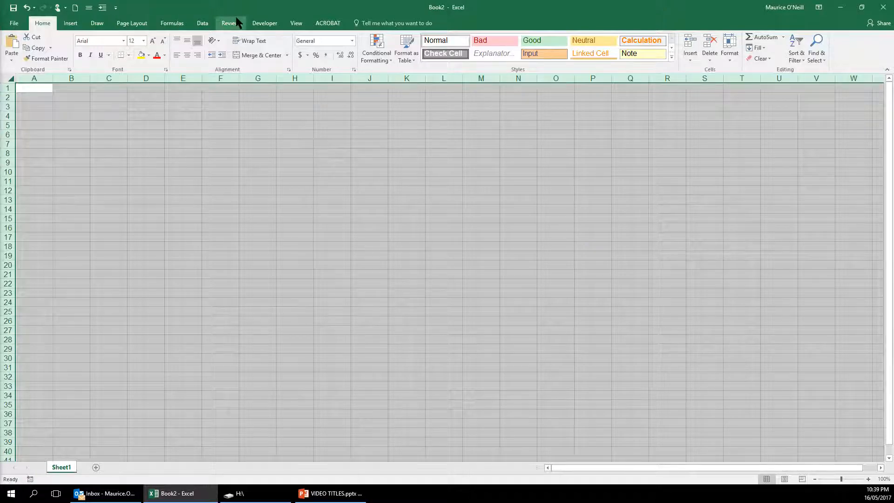
Display the sheet in Page Layout view and set the height of all rows to 2 cm
{"action": "left_click", "coordinate": [295, 26]}
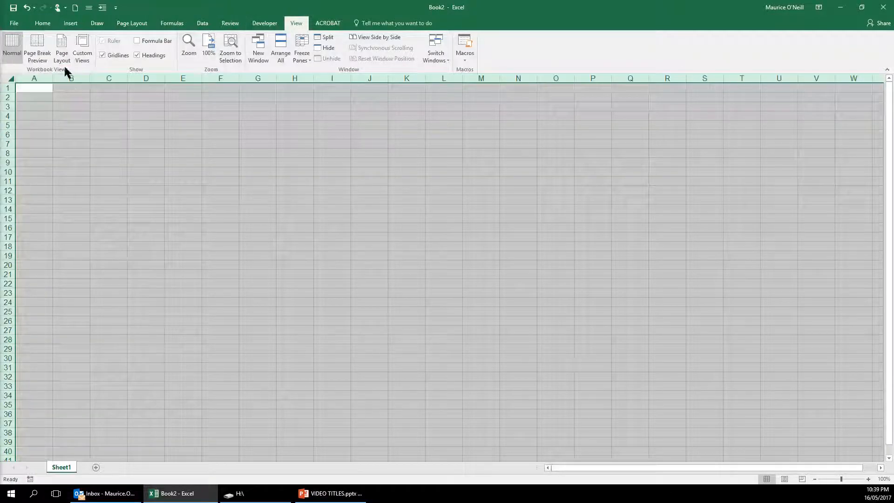
{"action": "left_click", "coordinate": [62, 49]}
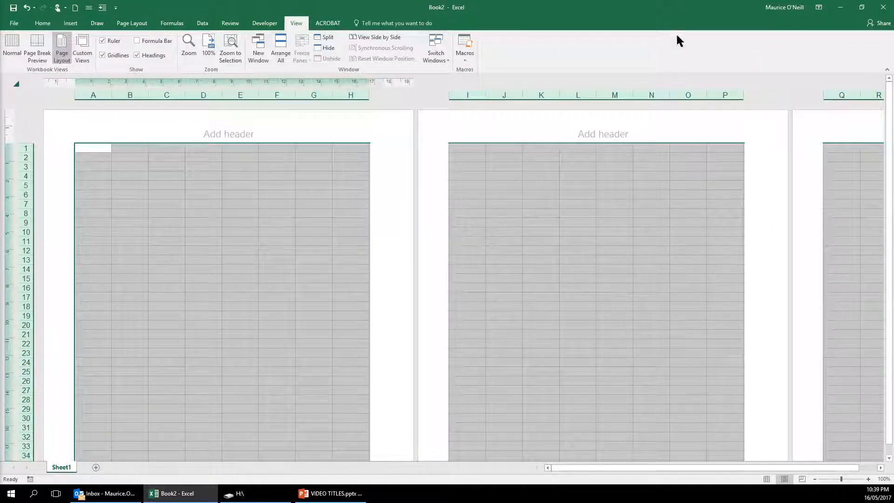
{"action": "left_click", "coordinate": [46, 27]}
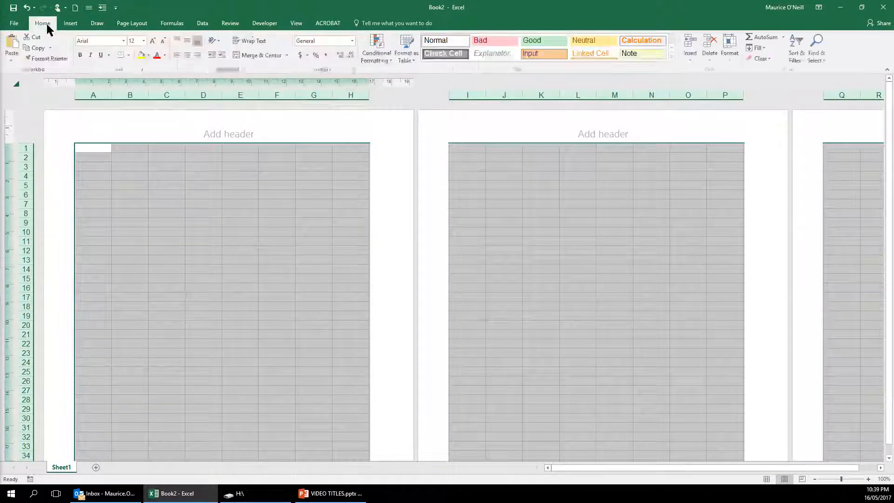
{"action": "left_click", "coordinate": [730, 61]}
{"action": "left_click", "coordinate": [756, 82]}
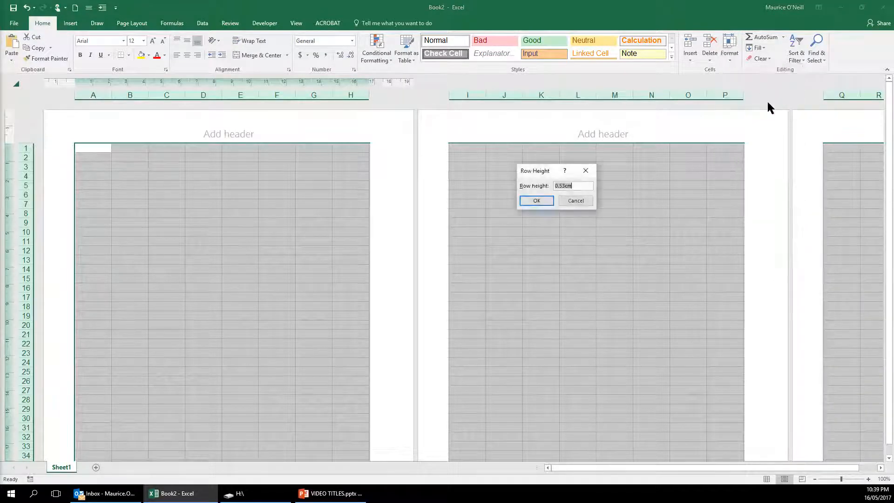
{"action": "type", "text": "2"}
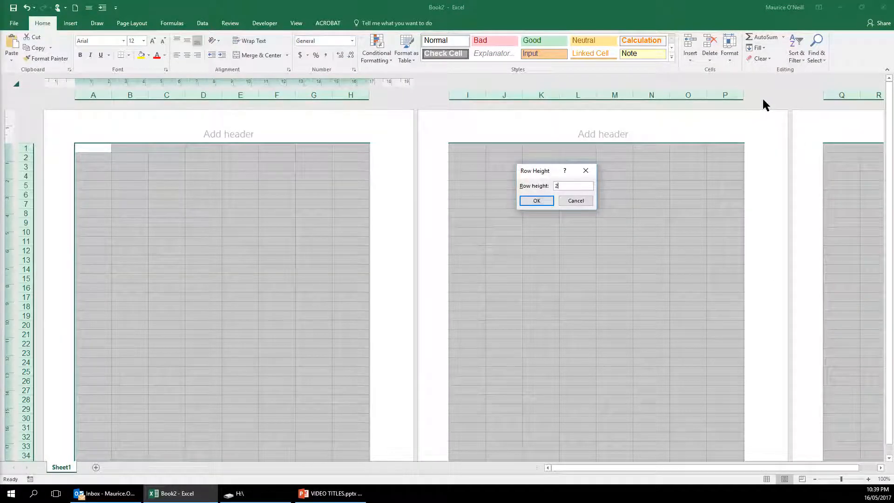
{"action": "key", "text": "Return"}
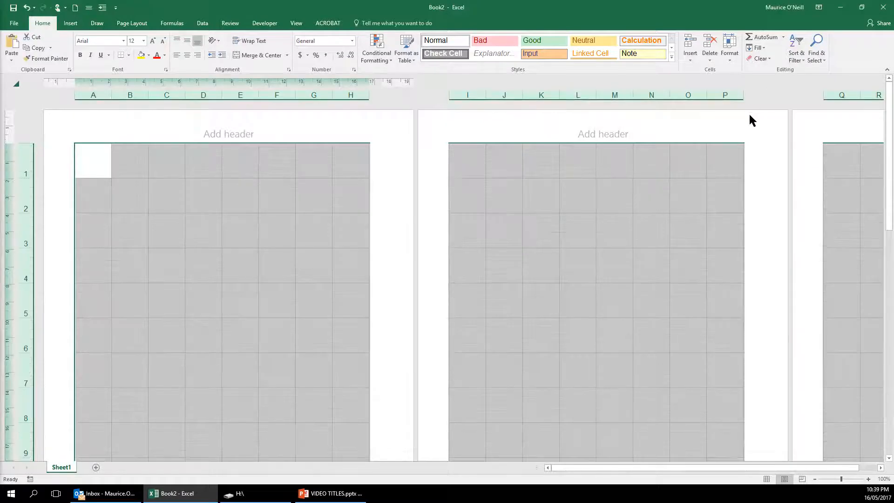
Set the width of all columns in the selected worksheet to 2 cm
{"action": "left_click", "coordinate": [730, 59]}
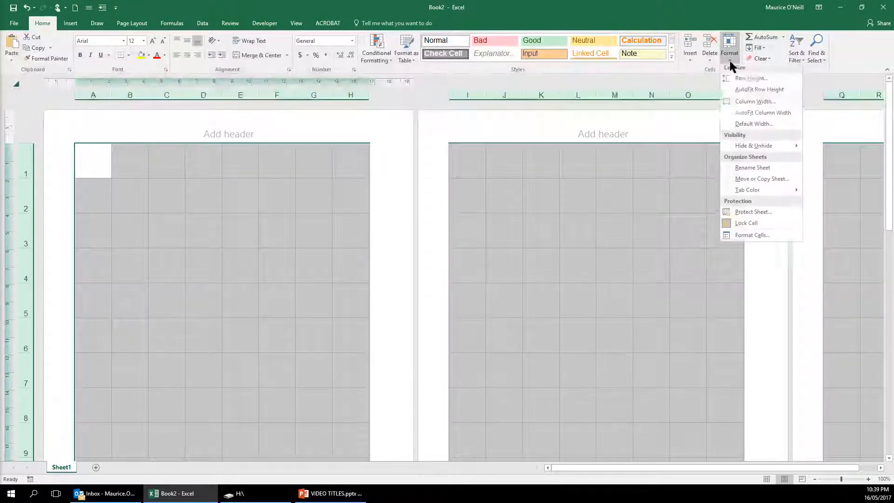
{"action": "left_click", "coordinate": [751, 105]}
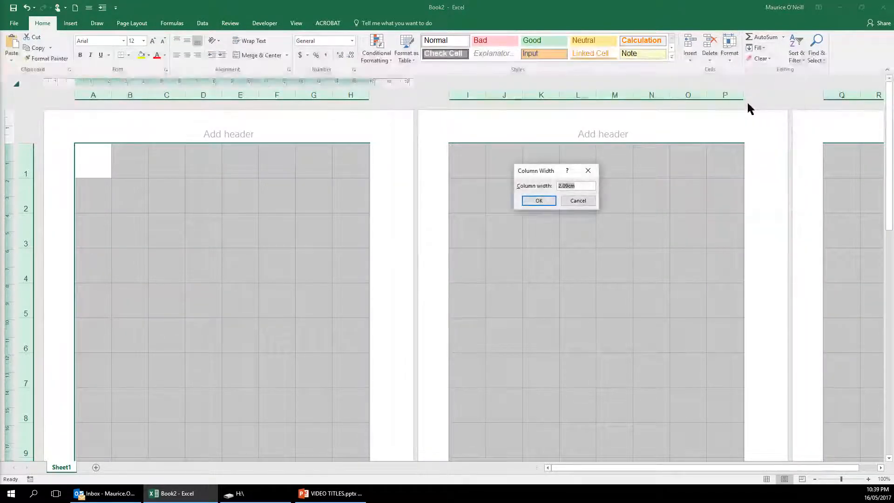
{"action": "type", "text": "2"}
{"action": "key", "text": "Return"}
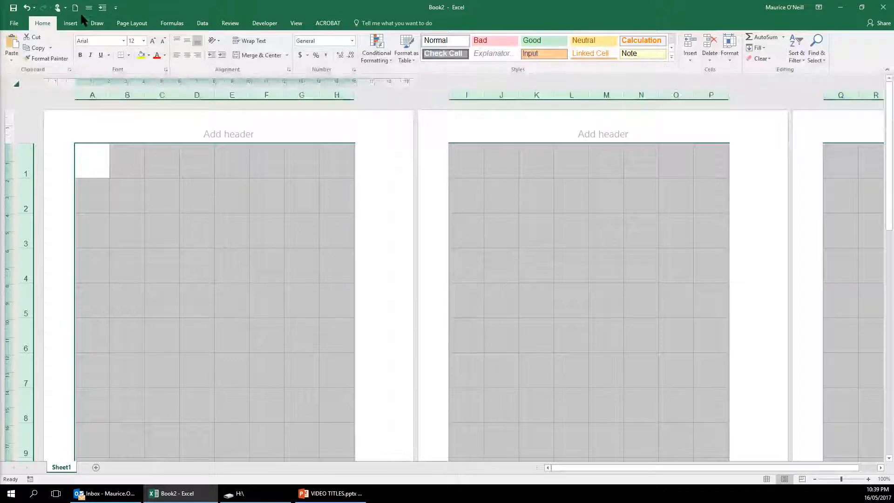
Return the sheet to Normal view and clear the whole-sheet selection by selecting cell E6
{"action": "left_click", "coordinate": [296, 23]}
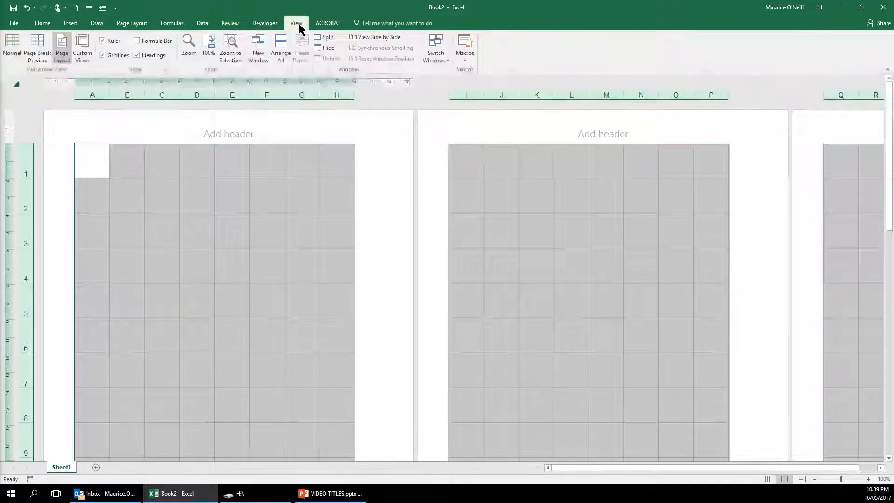
{"action": "left_click", "coordinate": [11, 52]}
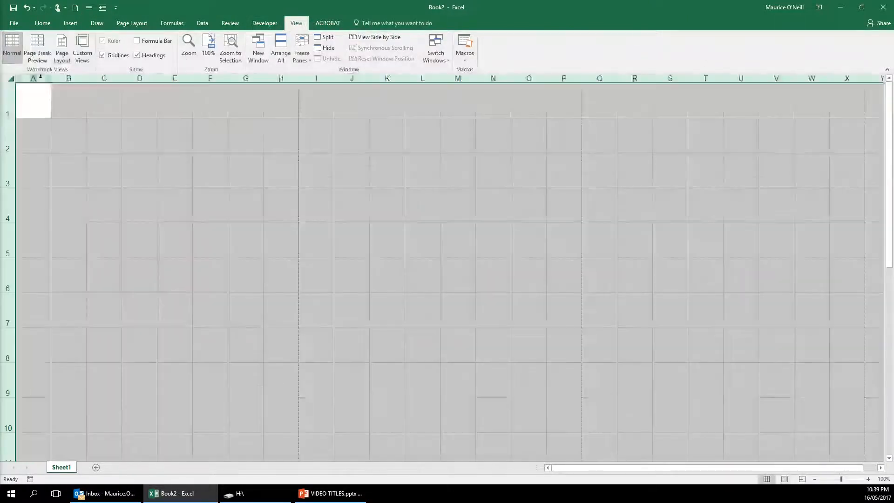
{"action": "left_click", "coordinate": [175, 270]}
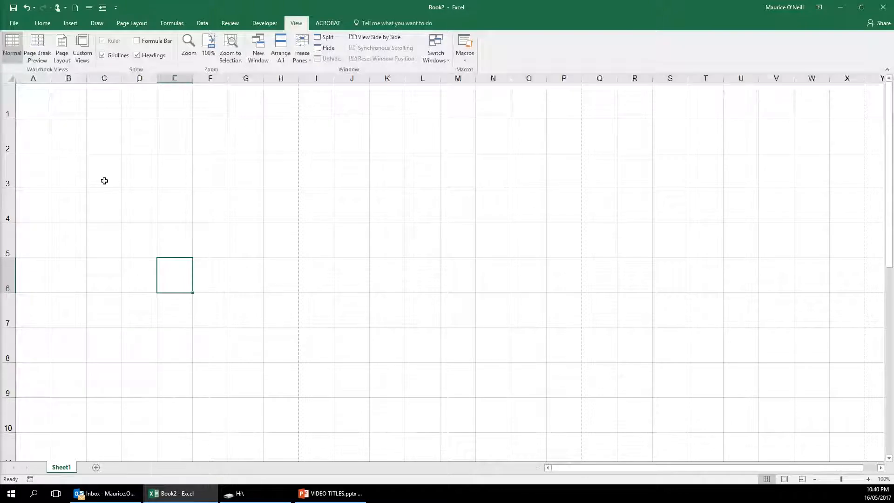
Apply thick solid outline and inside borders to the cell range C3:E5 to form the game board
{"action": "left_click_drag", "start_coordinate": [104, 173], "coordinate": [165, 243]}
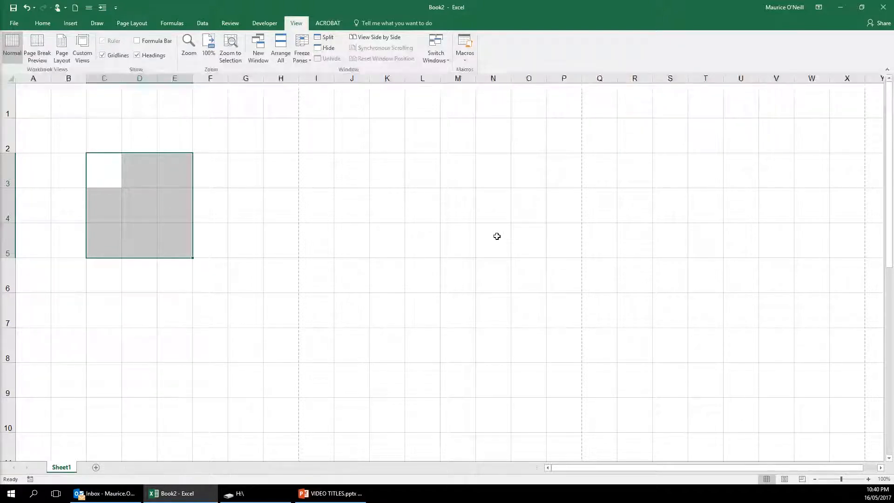
{"action": "left_click", "coordinate": [39, 24]}
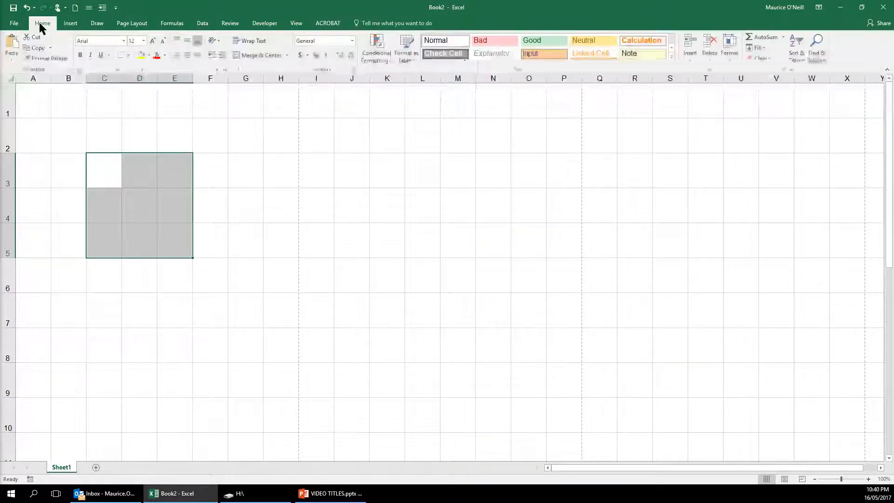
{"action": "left_click", "coordinate": [730, 50]}
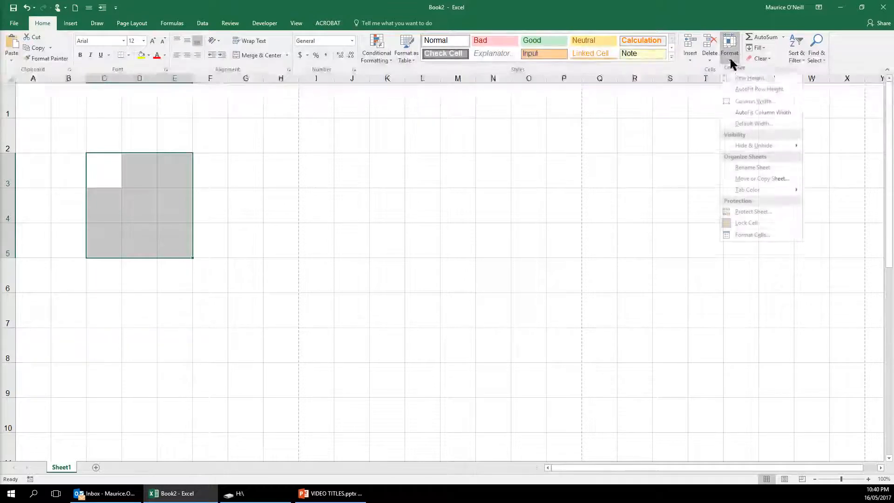
{"action": "left_click", "coordinate": [753, 237]}
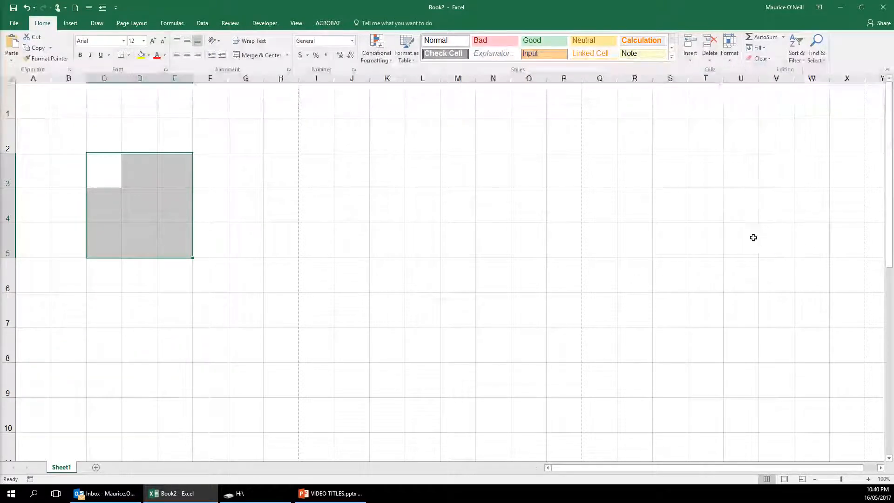
{"action": "left_click", "coordinate": [535, 103]}
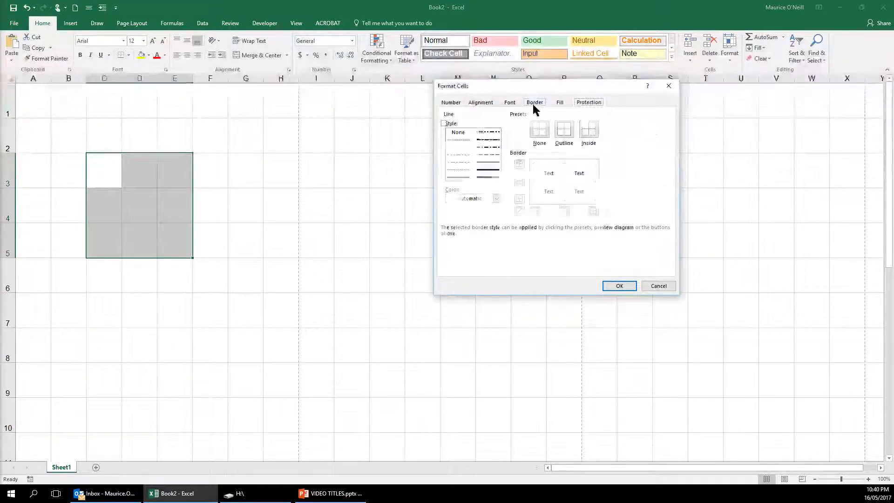
{"action": "left_click", "coordinate": [489, 176]}
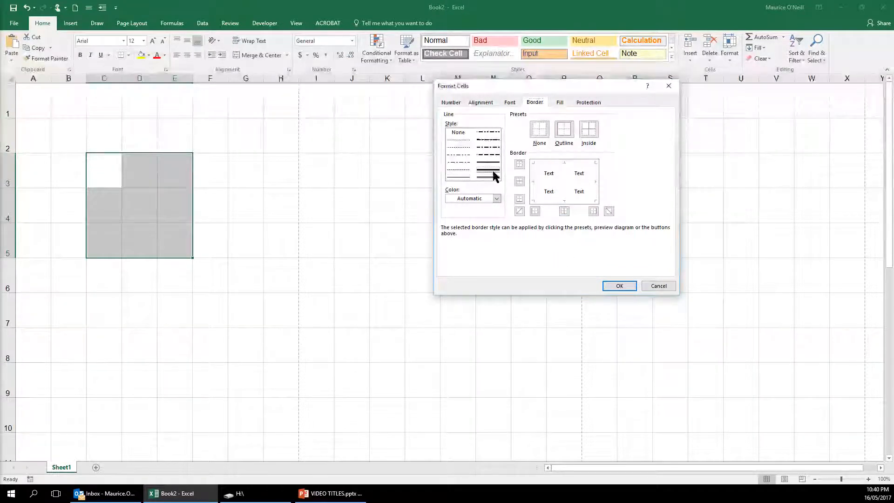
{"action": "left_click", "coordinate": [567, 132]}
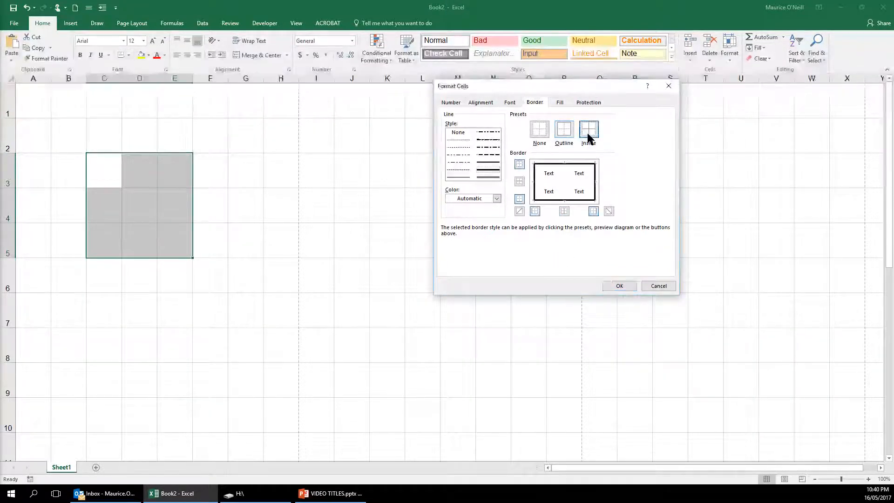
{"action": "left_click", "coordinate": [588, 133]}
{"action": "left_click", "coordinate": [620, 286]}
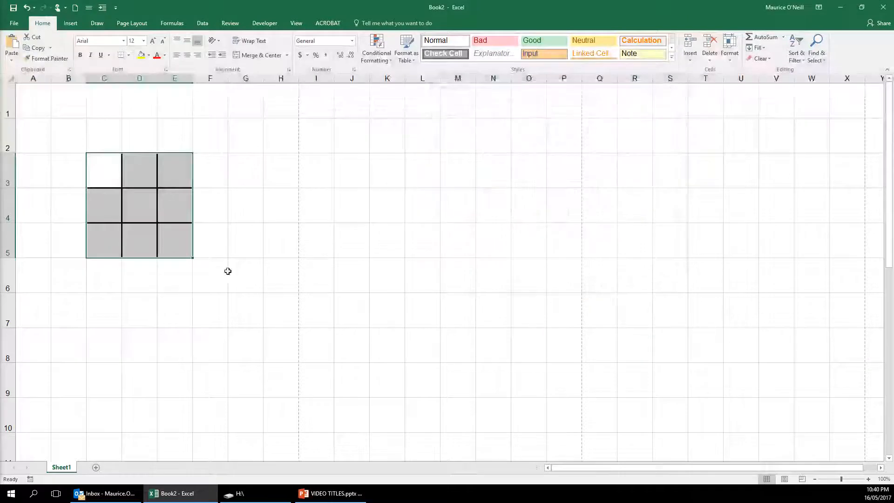
{"action": "left_click_drag", "start_coordinate": [231, 275], "coordinate": [210, 275]}
{"action": "left_click", "coordinate": [108, 173]}
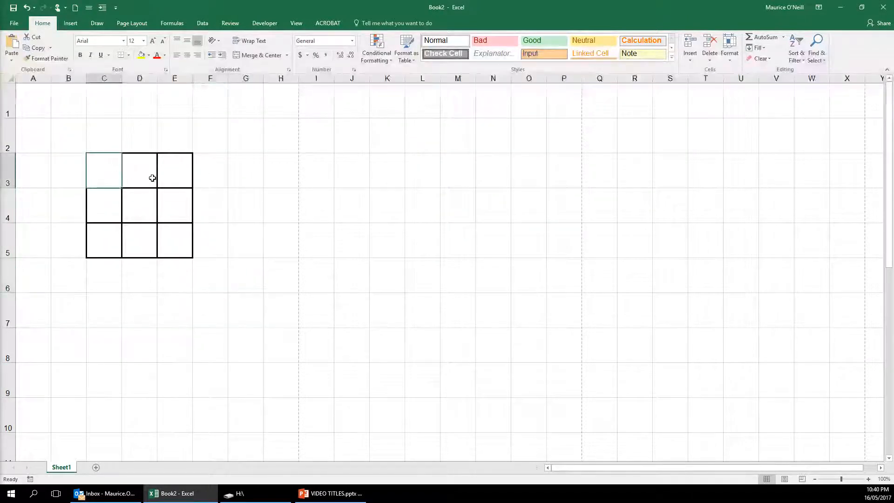
{"action": "left_click", "coordinate": [150, 177]}
{"action": "left_click", "coordinate": [164, 176]}
{"action": "left_click", "coordinate": [168, 214]}
{"action": "left_click", "coordinate": [139, 238]}
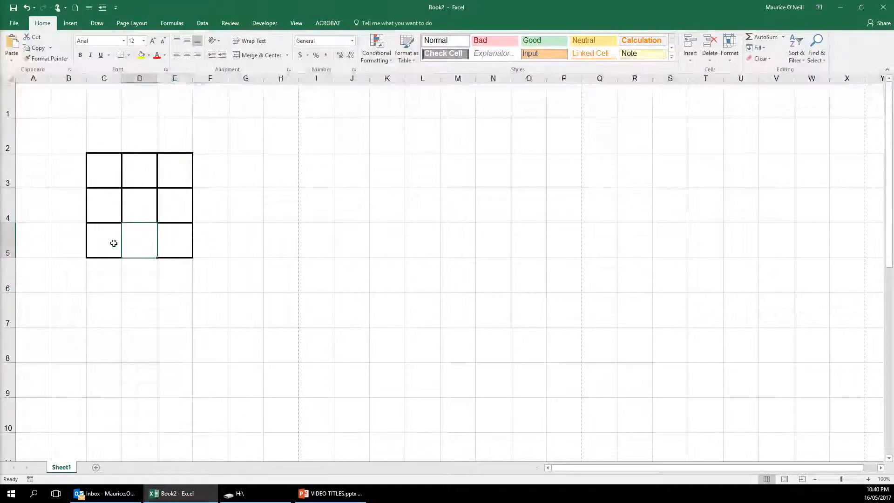
Insert a new sheet row at row 2, above the bordered game board
{"action": "left_click", "coordinate": [99, 129]}
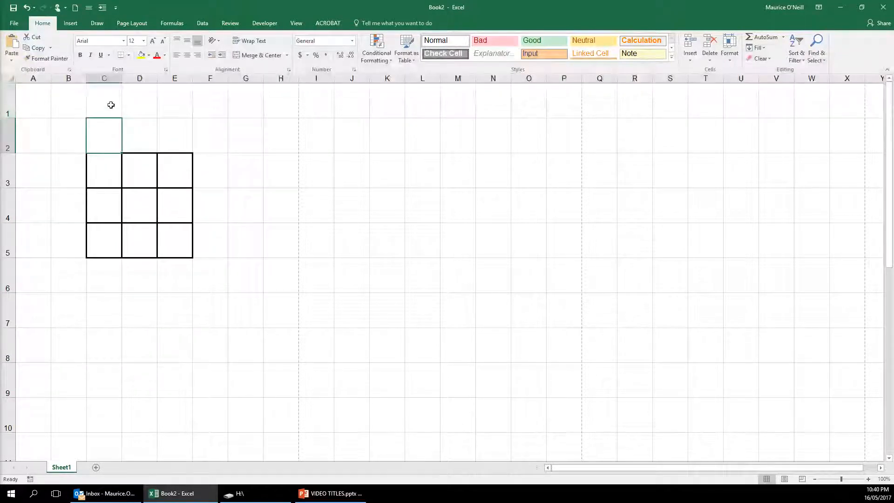
{"action": "left_click", "coordinate": [133, 134]}
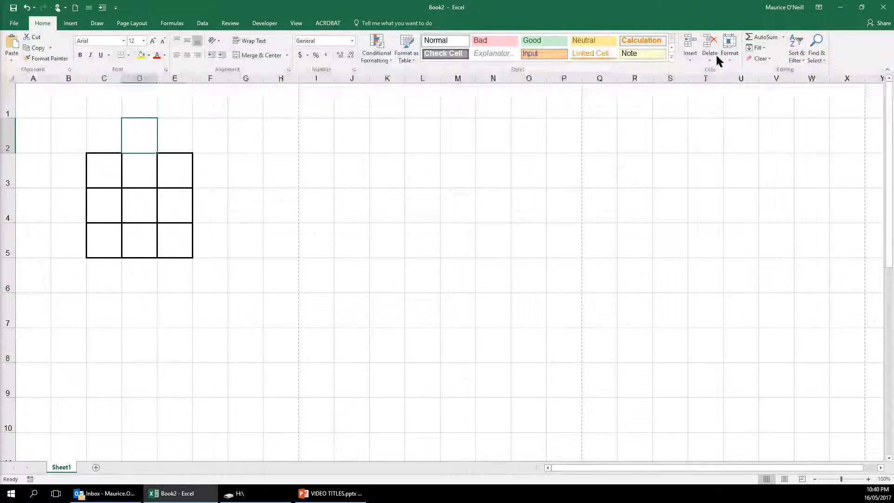
{"action": "left_click", "coordinate": [692, 58]}
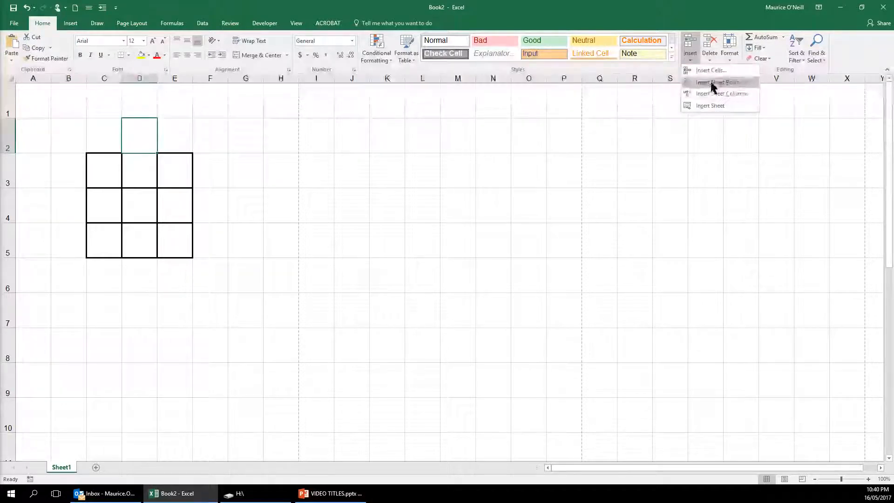
{"action": "left_click", "coordinate": [711, 82]}
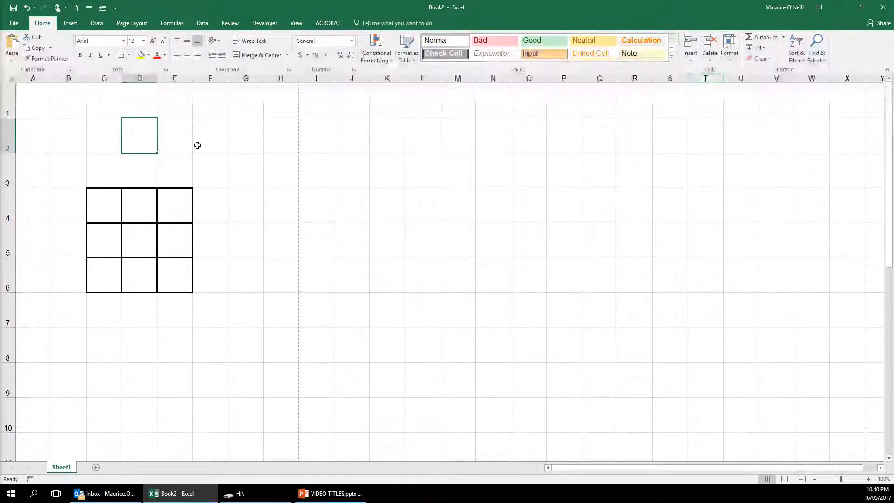
Select cell E2 and check the row height setting of row 2 in Normal view
{"action": "left_click", "coordinate": [171, 145]}
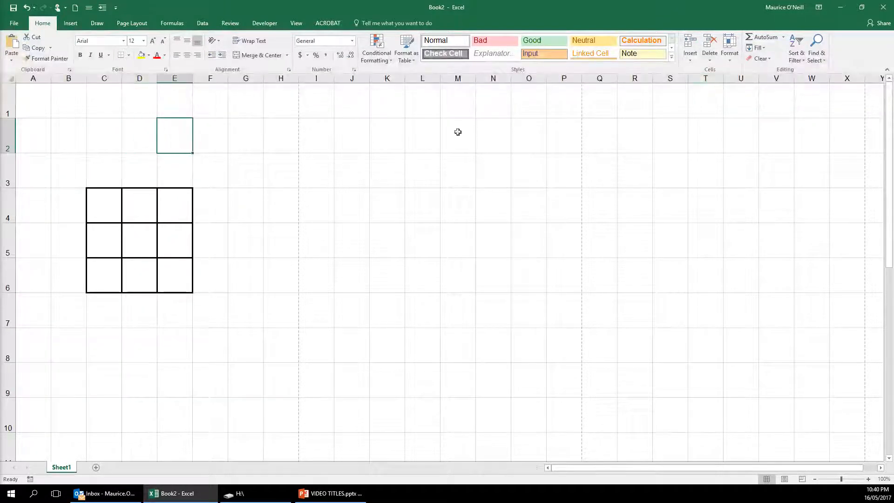
{"action": "left_click", "coordinate": [733, 66]}
{"action": "left_click", "coordinate": [750, 90]}
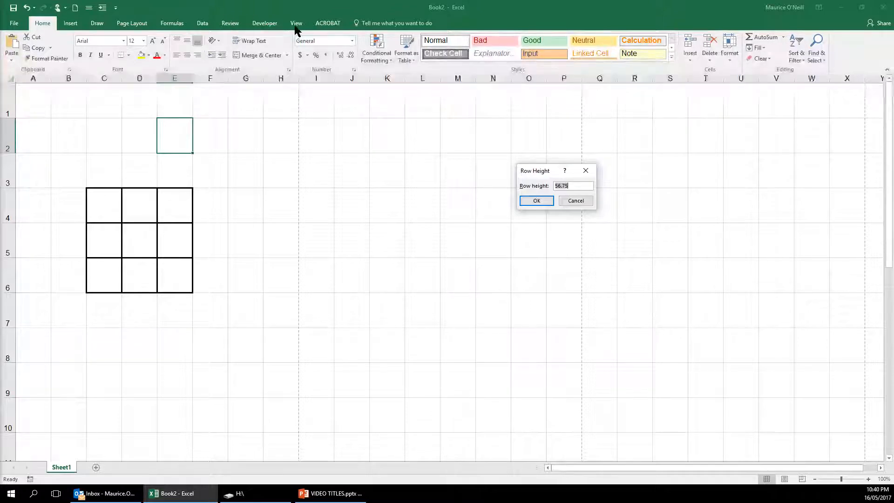
{"action": "left_click", "coordinate": [570, 200]}
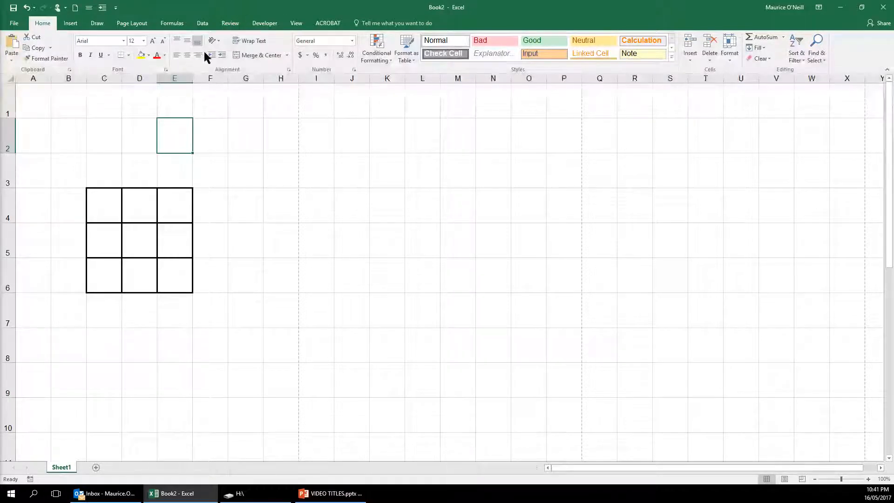
Display the sheet in Page Layout view and set the height of row 2 to 1 cm
{"action": "left_click", "coordinate": [296, 26]}
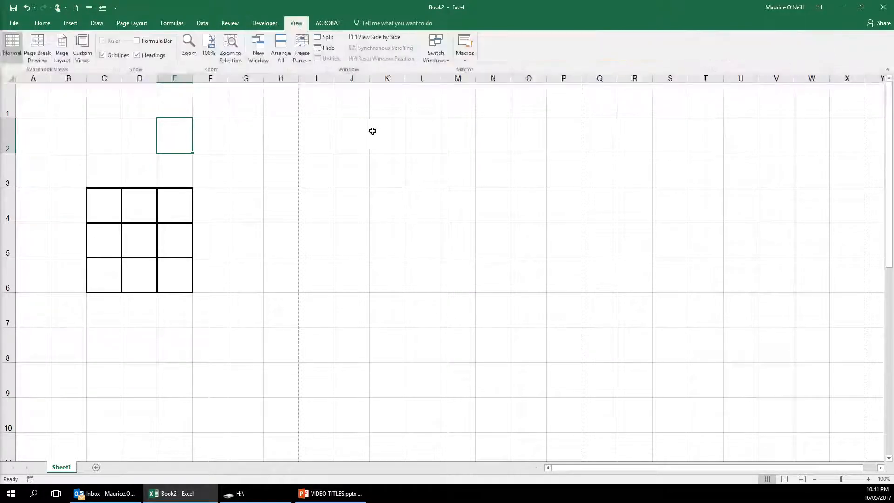
{"action": "left_click", "coordinate": [61, 45]}
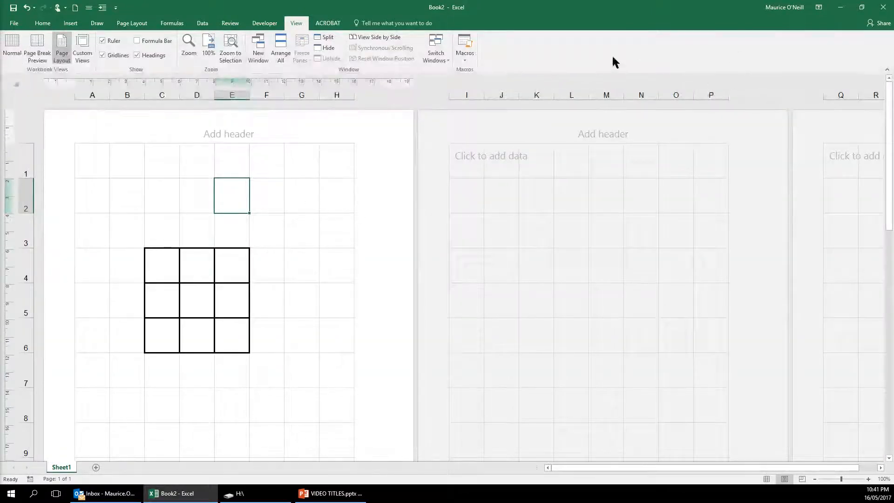
{"action": "left_click", "coordinate": [42, 23]}
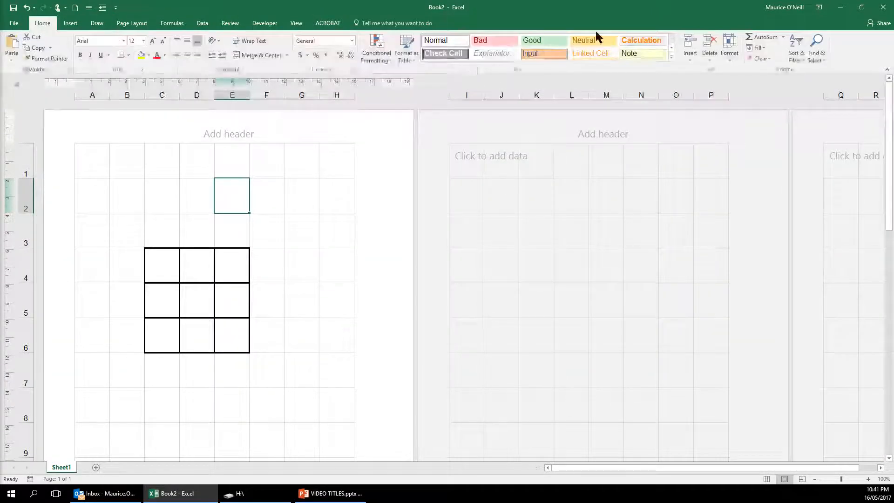
{"action": "left_click", "coordinate": [730, 51]}
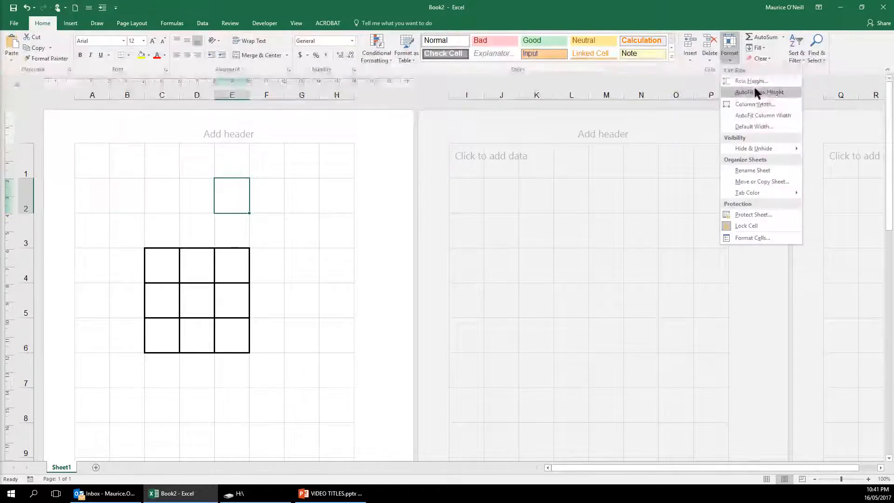
{"action": "left_click", "coordinate": [751, 81]}
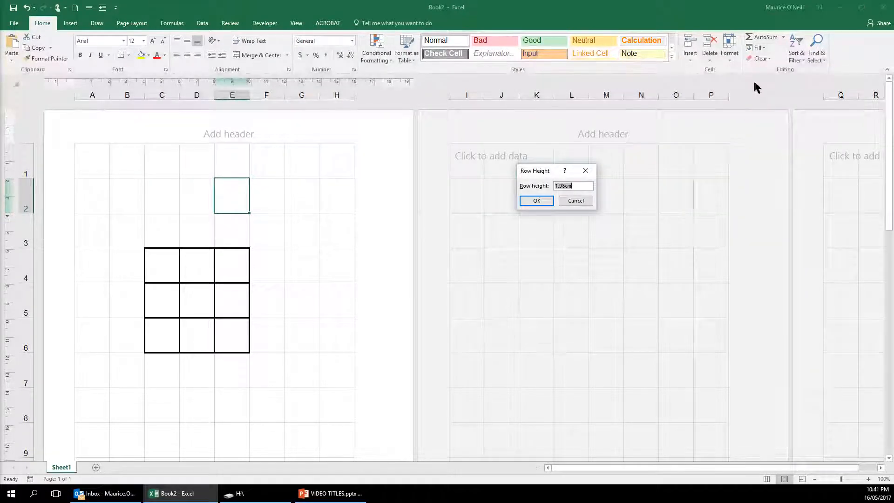
{"action": "type", "text": "1"}
{"action": "key", "text": "Return"}
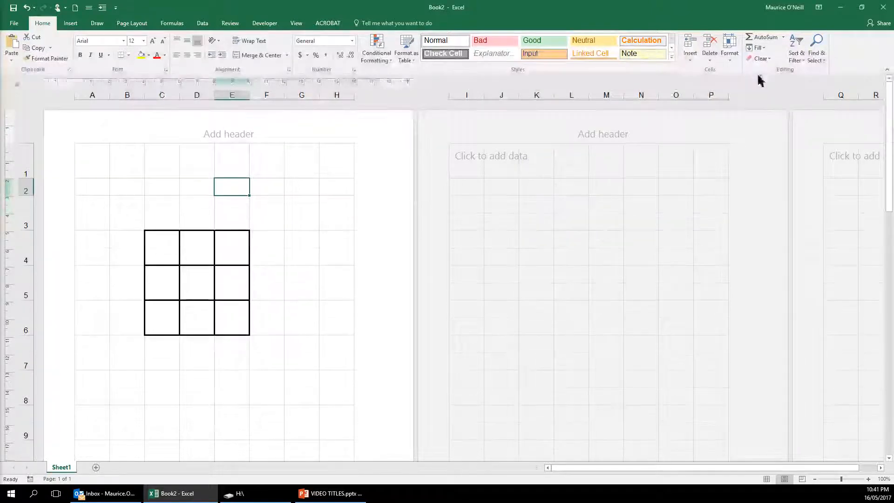
Set the width of column B, beside the game board, to 1 cm
{"action": "left_click", "coordinate": [132, 250]}
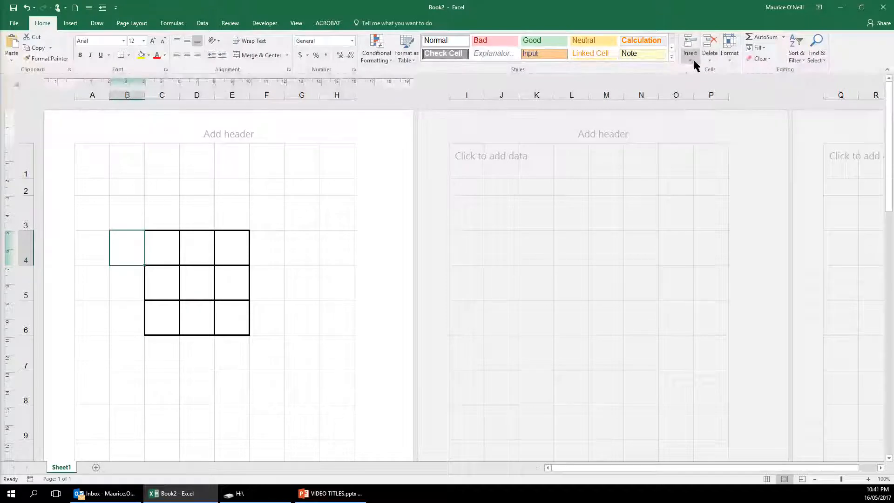
{"action": "left_click", "coordinate": [728, 58]}
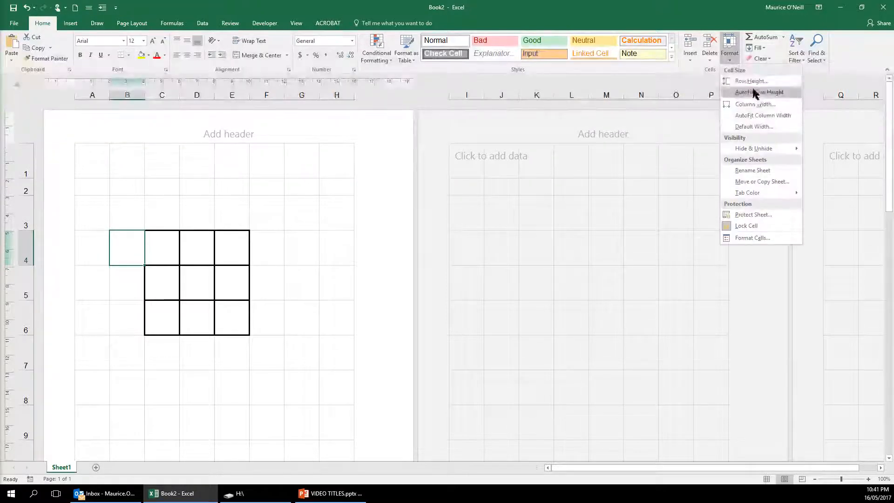
{"action": "left_click", "coordinate": [753, 104]}
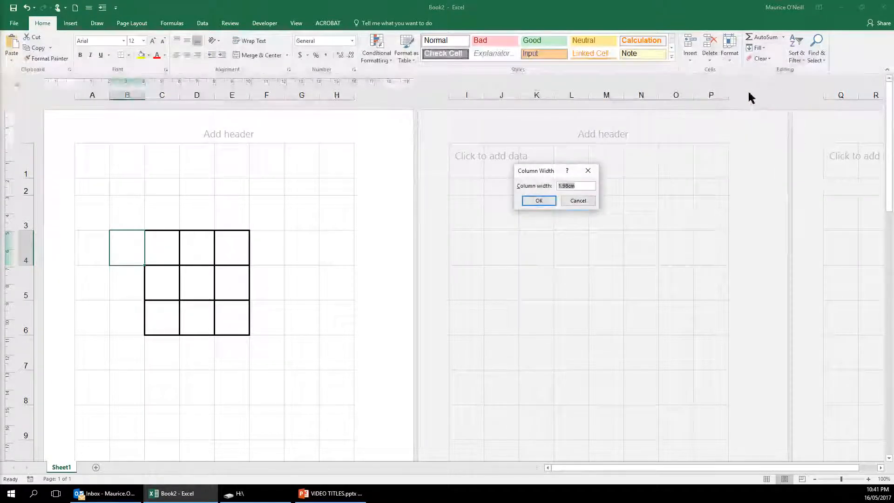
{"action": "type", "text": "1"}
{"action": "key", "text": "Return"}
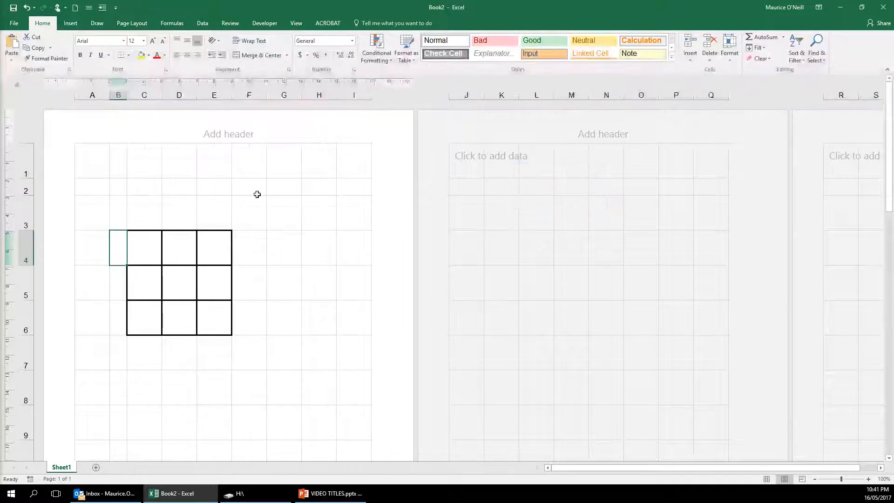
Set the height of row 3, directly above the game board, to 1 cm
{"action": "left_click", "coordinate": [93, 214]}
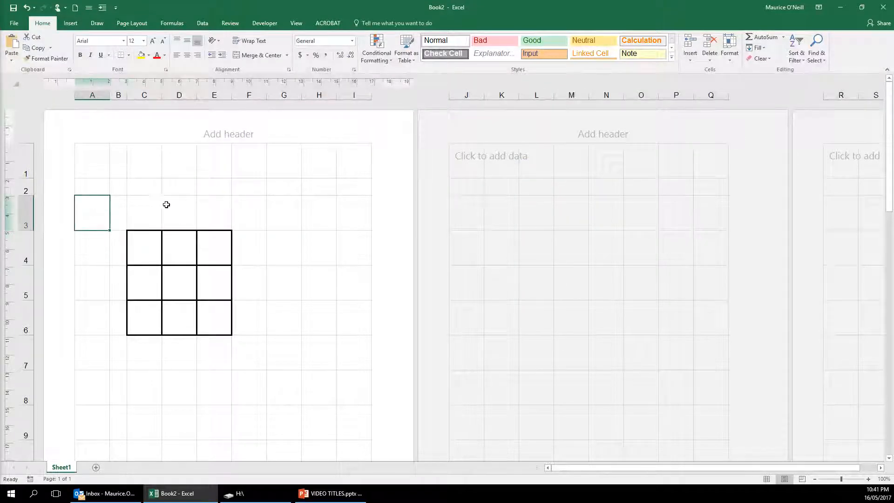
{"action": "left_click", "coordinate": [734, 64]}
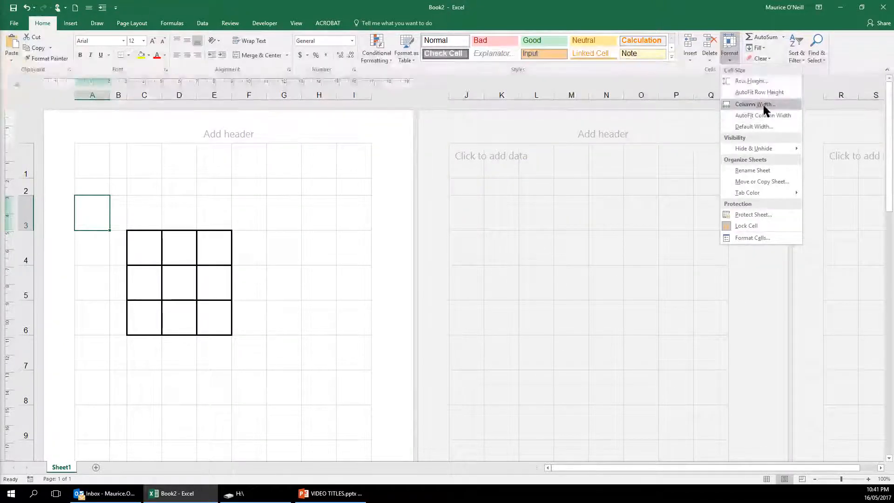
{"action": "left_click", "coordinate": [750, 81]}
{"action": "type", "text": "1"}
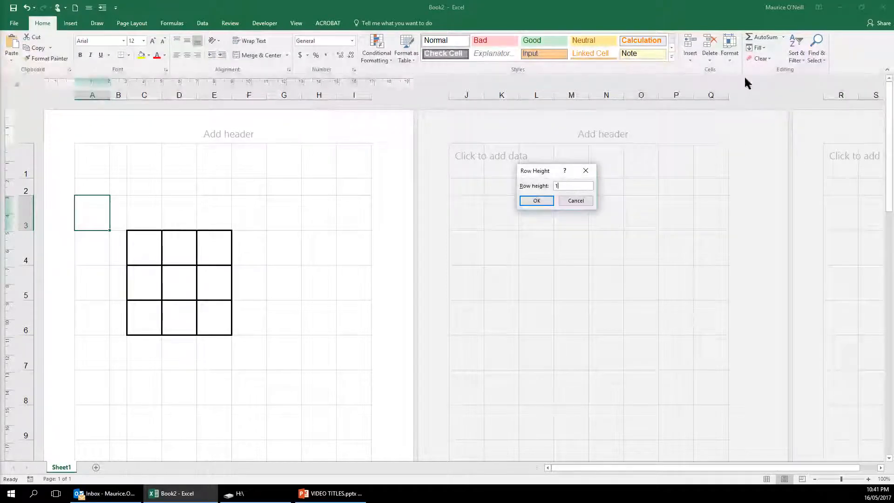
{"action": "type", "text": "0"}
{"action": "key", "text": "Return"}
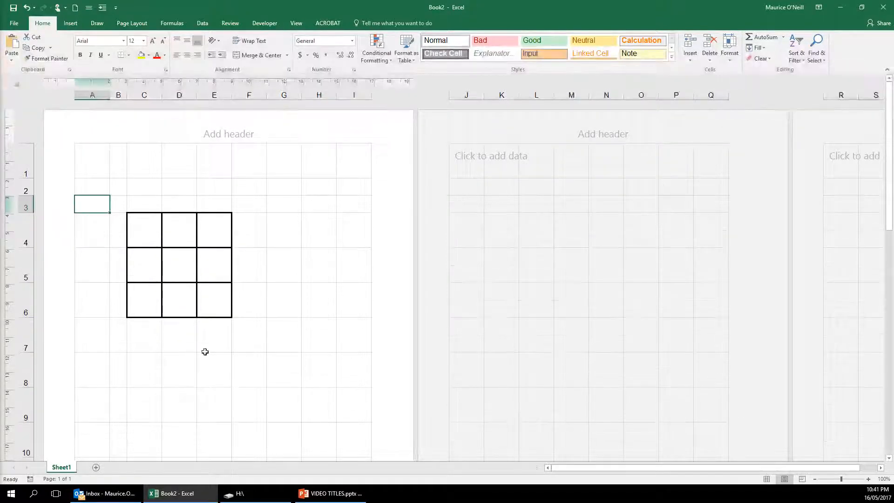
Set the height of row 7, directly below the game board, to 1 cm
{"action": "left_click", "coordinate": [110, 330]}
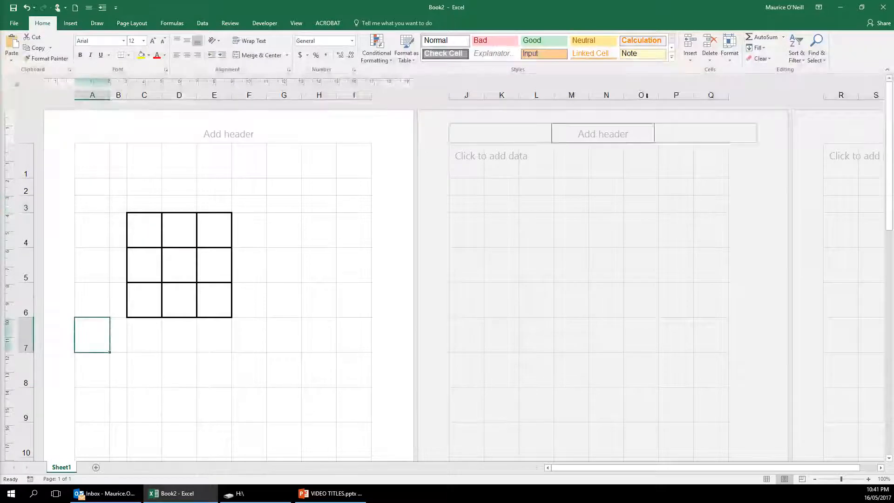
{"action": "left_click", "coordinate": [728, 55]}
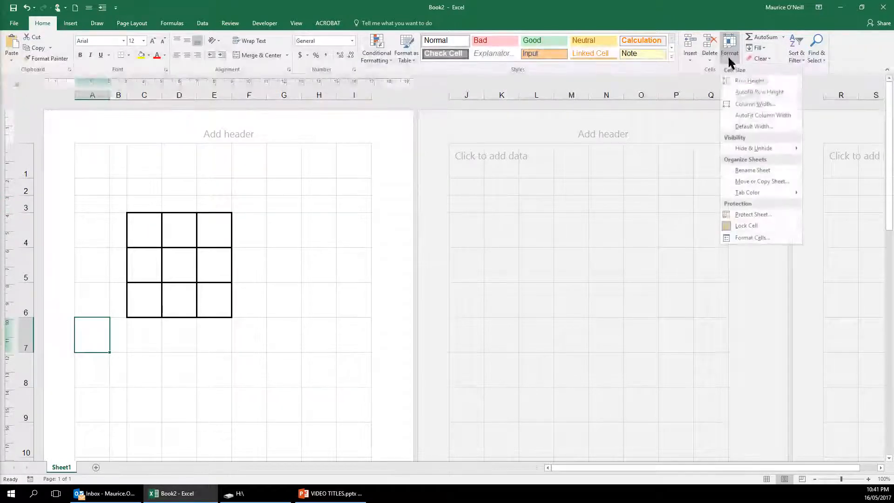
{"action": "left_click", "coordinate": [752, 81]}
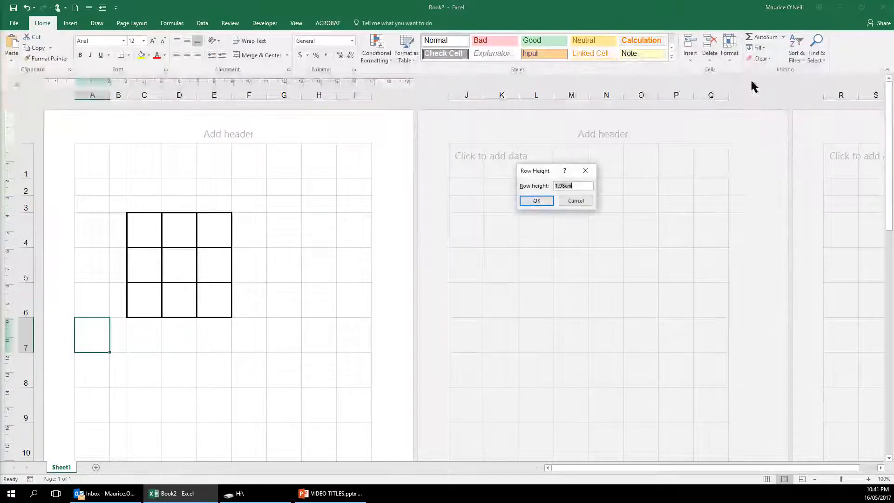
{"action": "type", "text": "1"}
{"action": "key", "text": "Return"}
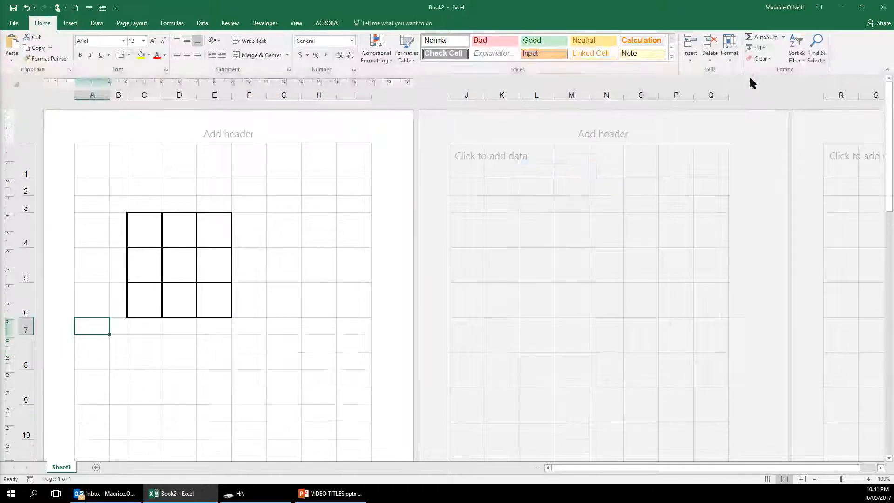
Set the width of column F, beside the game board, to 1 cm
{"action": "left_click", "coordinate": [256, 325]}
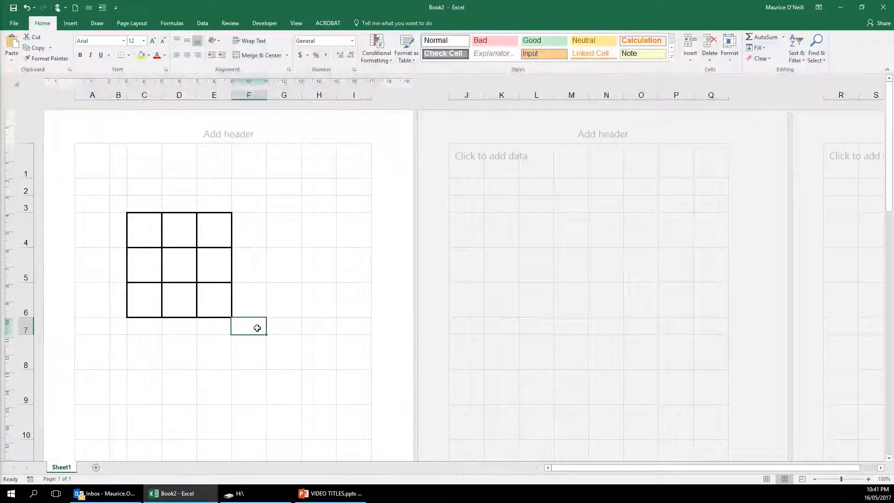
{"action": "left_click", "coordinate": [729, 60]}
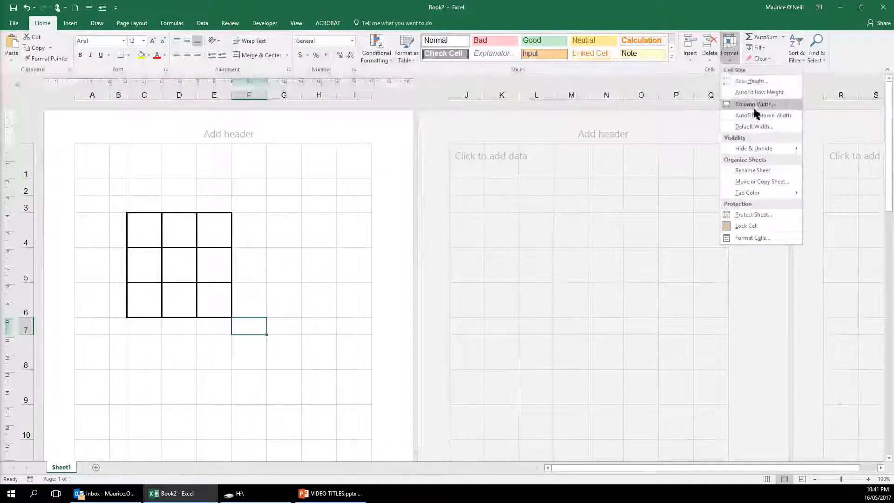
{"action": "left_click", "coordinate": [750, 104]}
{"action": "type", "text": "5"}
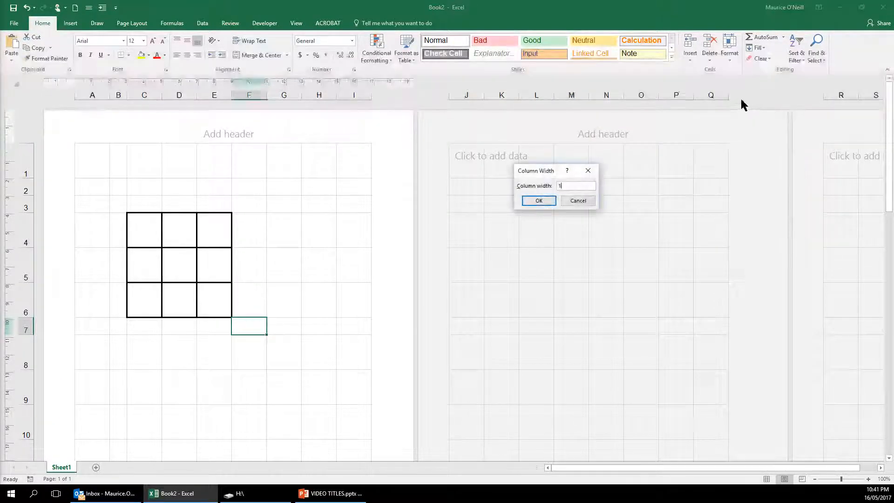
{"action": "key", "text": "Return"}
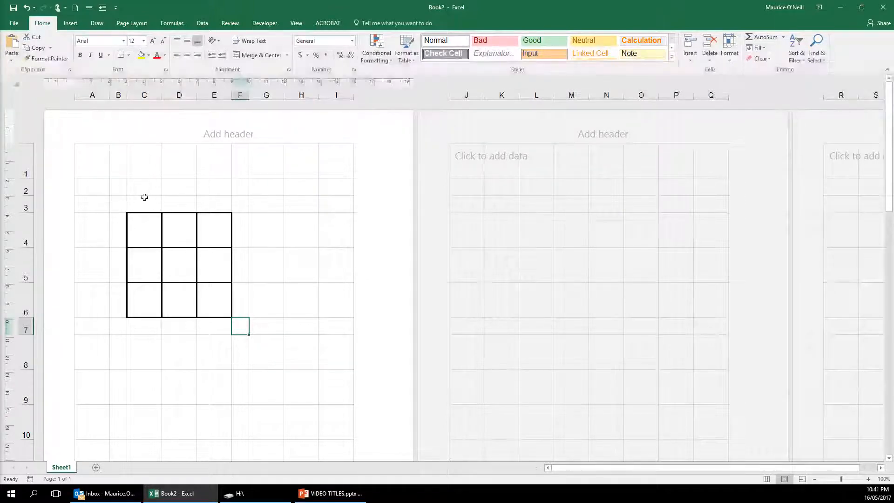
Merge and center cells C2:E2 above the board and give the merged cell a thick outline border
{"action": "left_click_drag", "start_coordinate": [136, 186], "coordinate": [209, 193]}
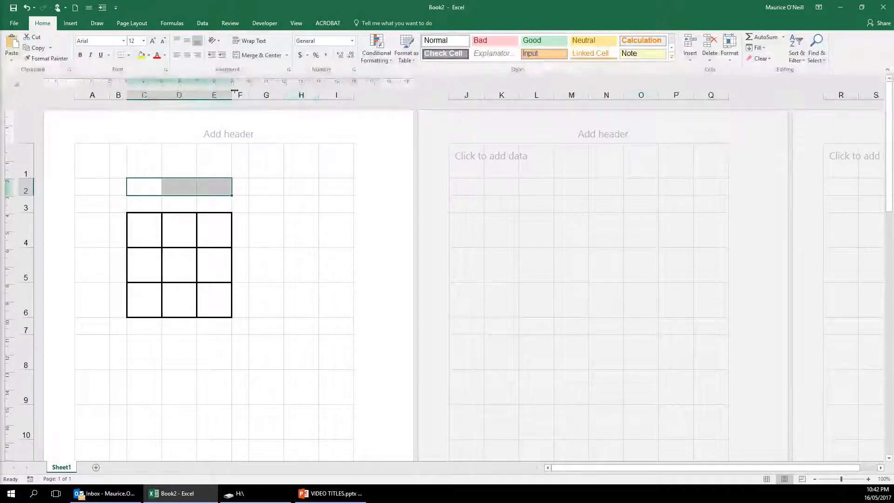
{"action": "left_click", "coordinate": [275, 55]}
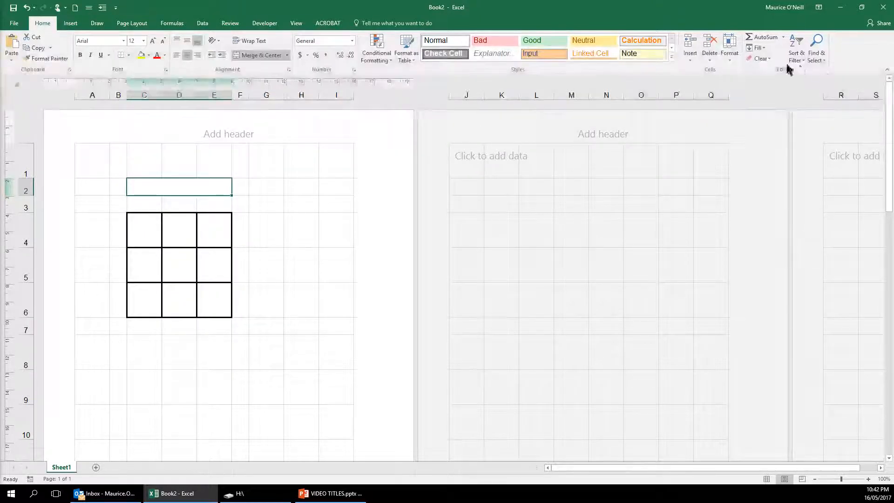
{"action": "left_click", "coordinate": [729, 57]}
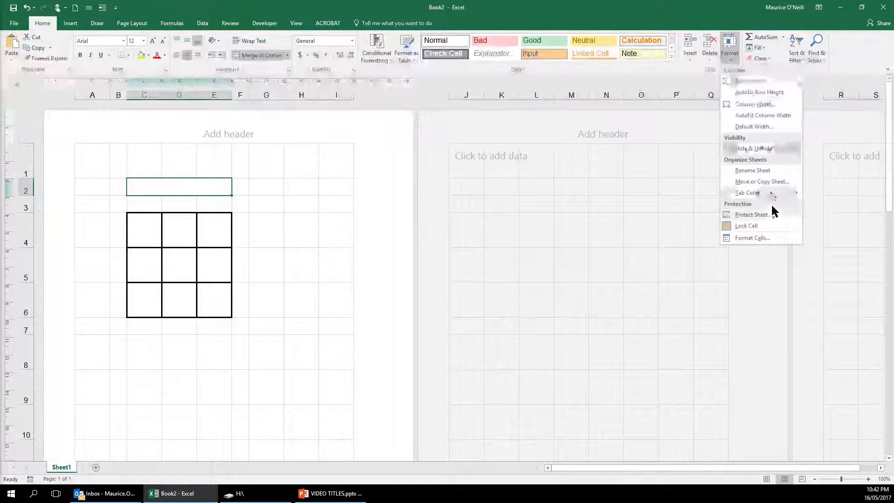
{"action": "left_click", "coordinate": [761, 236]}
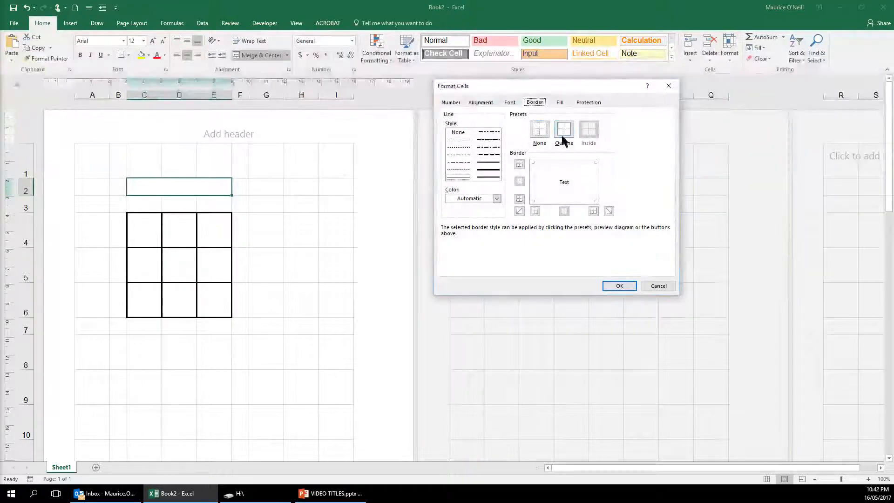
{"action": "left_click", "coordinate": [478, 167]}
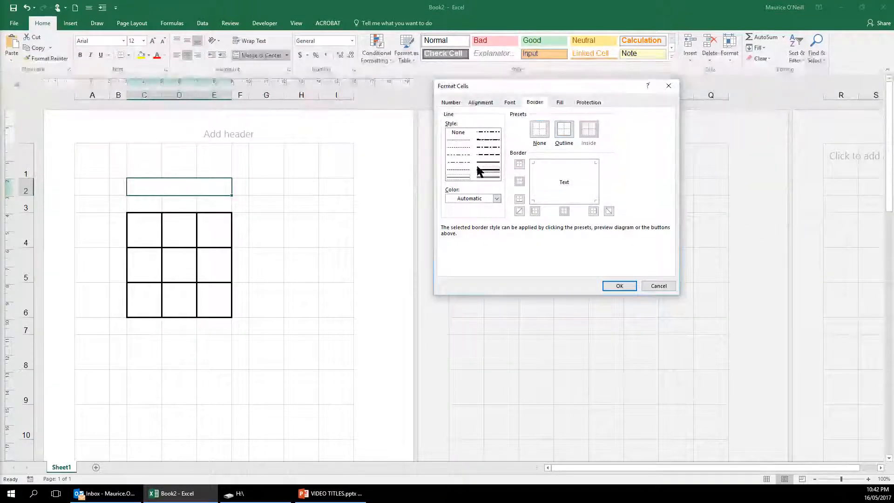
{"action": "left_click", "coordinate": [567, 133]}
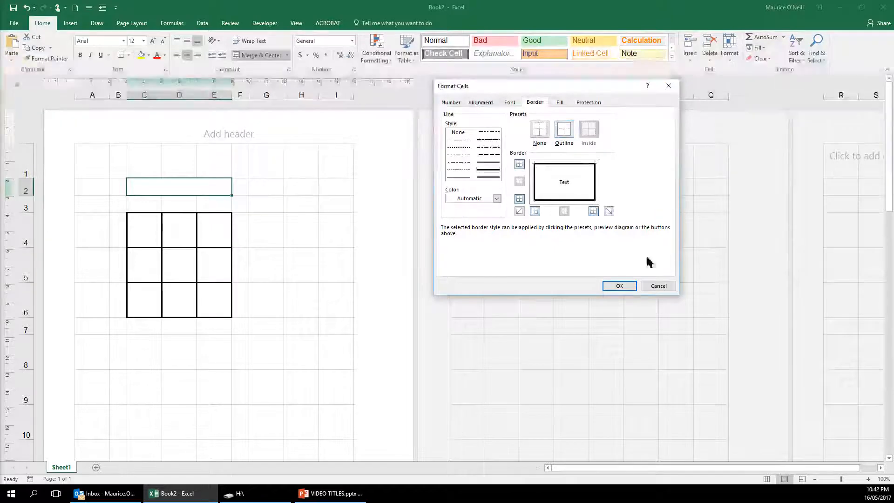
{"action": "left_click", "coordinate": [634, 288]}
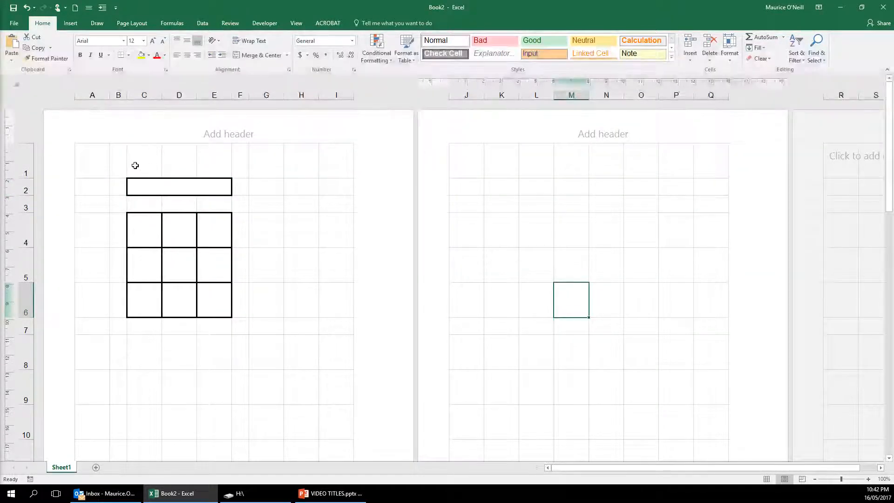
Merge and center cells C1:E1 and enter the title TIC TAC TOE in capital letters
{"action": "left_click_drag", "start_coordinate": [135, 166], "coordinate": [206, 166]}
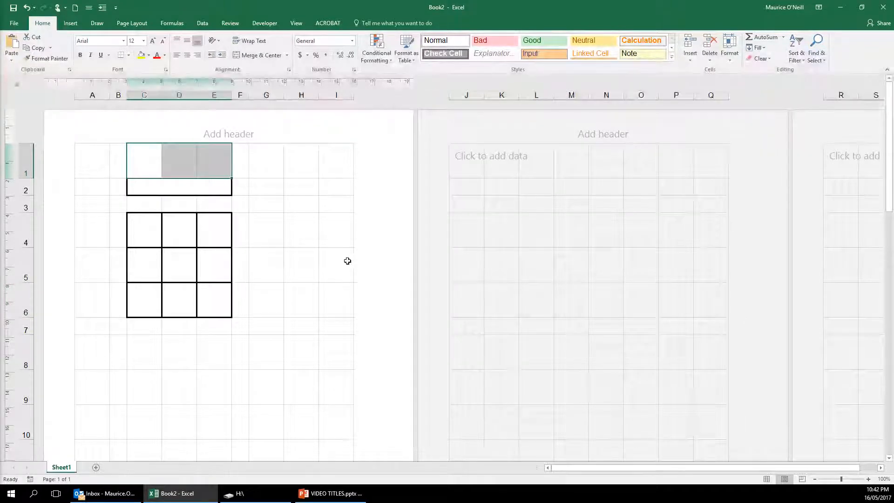
{"action": "left_click", "coordinate": [255, 55]}
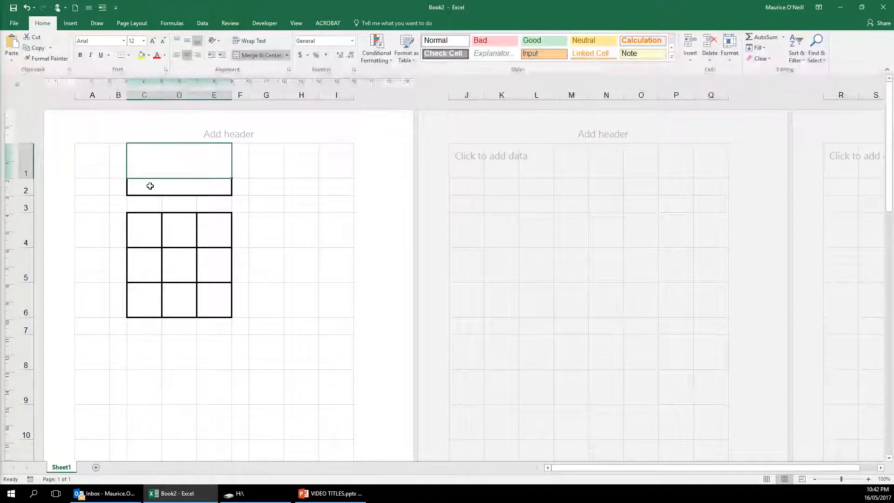
{"action": "type", "text": "tic"}
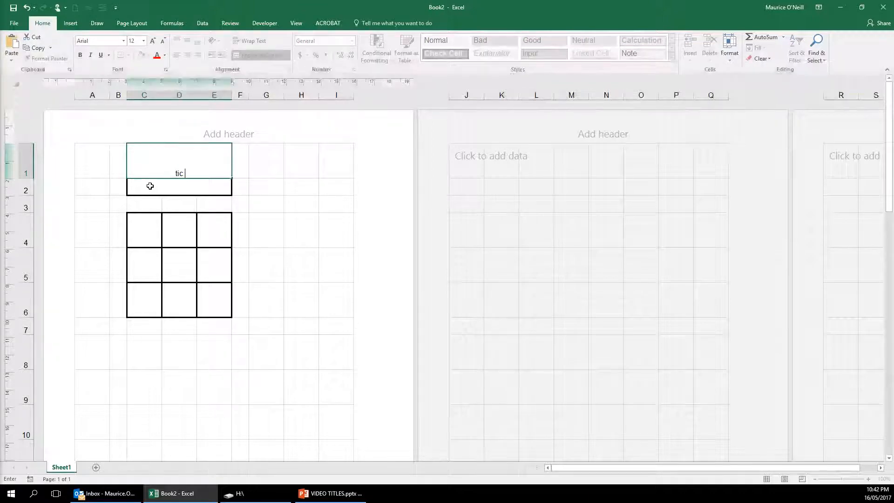
{"action": "type", "text": " tac toe"}
{"action": "key", "text": "Return"}
{"action": "key", "text": "BackSpace"}
{"action": "key", "text": "BackSpace"}
{"action": "key", "text": "BackSpace"}
{"action": "key", "text": "BackSpace"}
{"action": "key", "text": "BackSpace"}
{"action": "key", "text": "BackSpace"}
{"action": "key", "text": "BackSpace"}
{"action": "key", "text": "BackSpace"}
{"action": "key", "text": "BackSpace"}
{"action": "key", "text": "BackSpace"}
{"action": "type", "text": "TIC TAC TOE"}
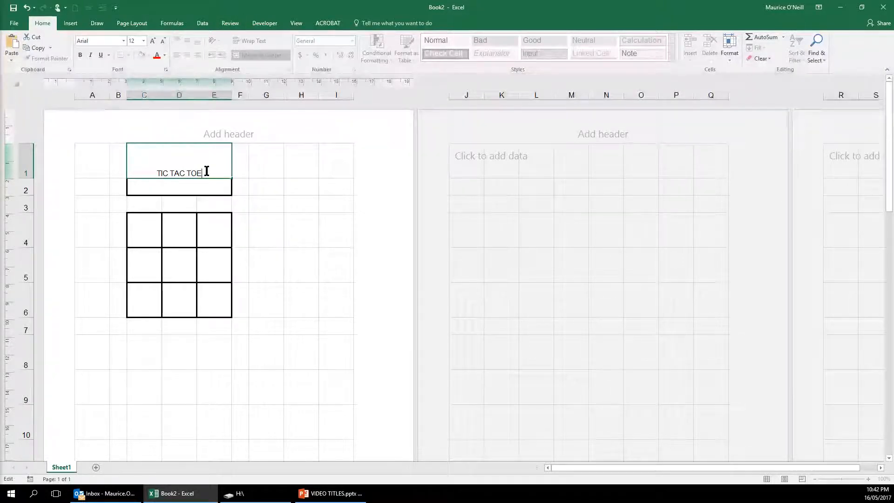
Format the TIC TAC TOE title text as bold with a font size of 28
{"action": "left_click_drag", "start_coordinate": [207, 171], "coordinate": [141, 164]}
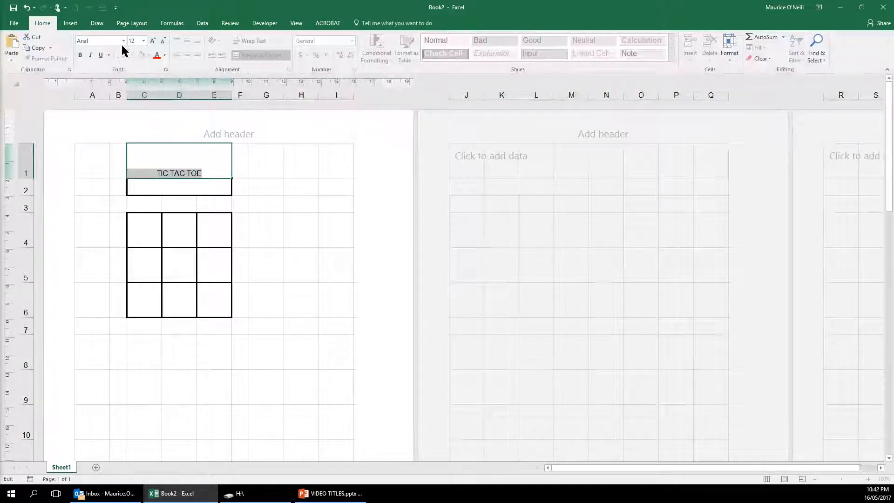
{"action": "left_click", "coordinate": [144, 41]}
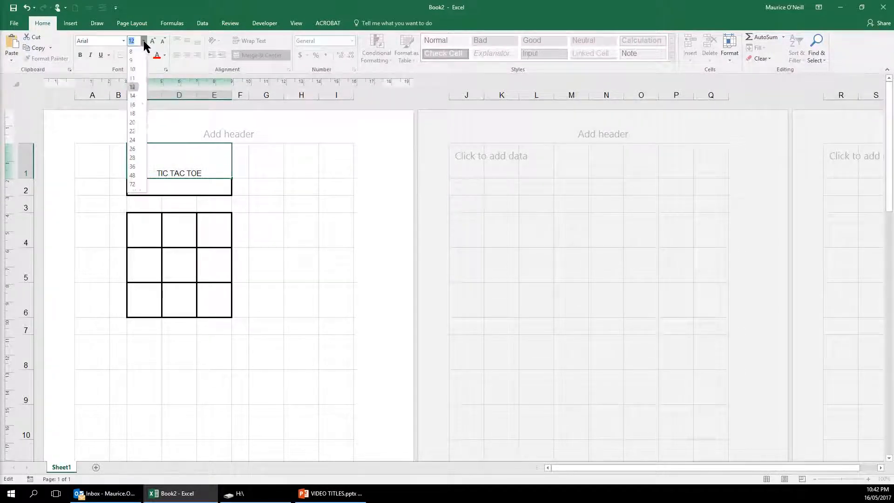
{"action": "left_click", "coordinate": [133, 157]}
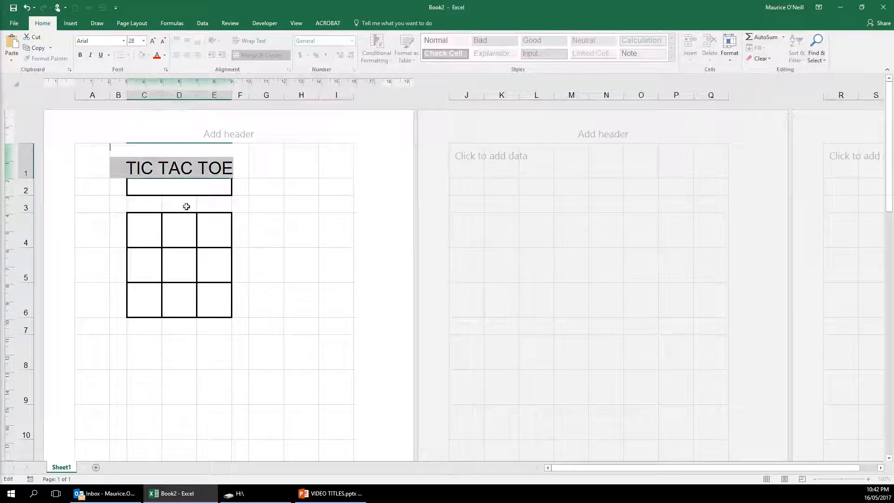
{"action": "left_click", "coordinate": [80, 55]}
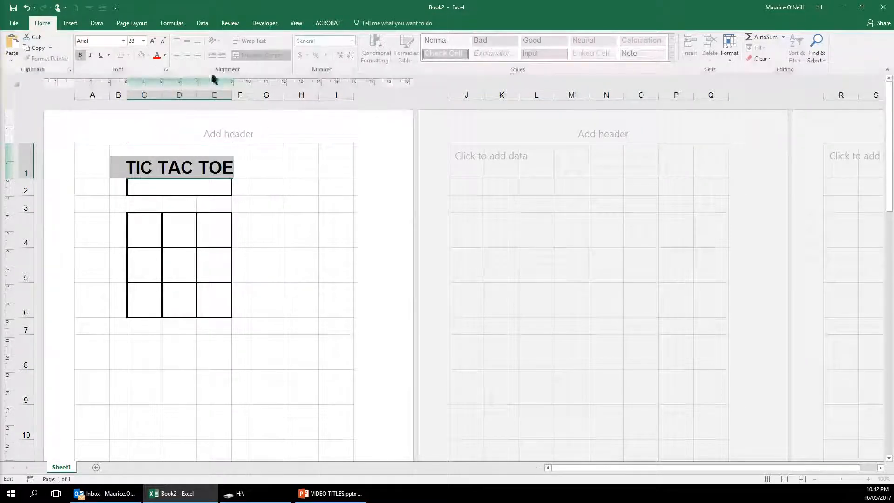
{"action": "left_click", "coordinate": [267, 210]}
Middle-align the title vertically in its merged cell and set its font size to 24
{"action": "left_click", "coordinate": [203, 166]}
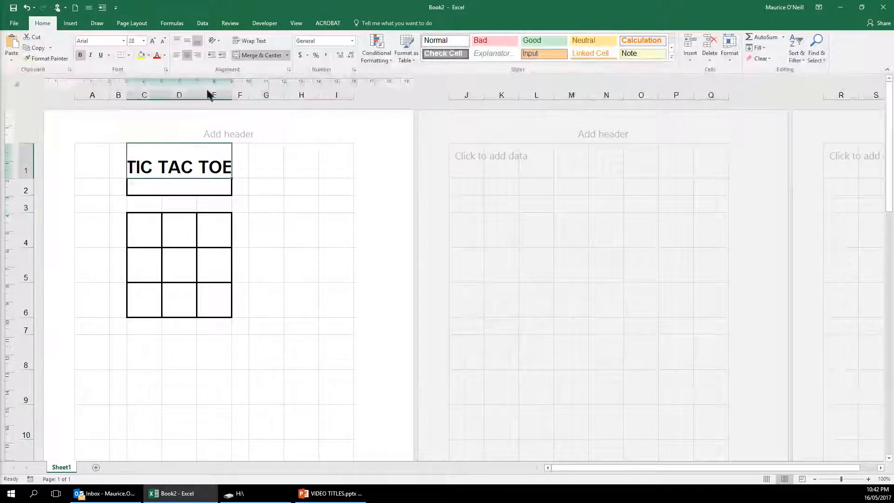
{"action": "left_click", "coordinate": [187, 41]}
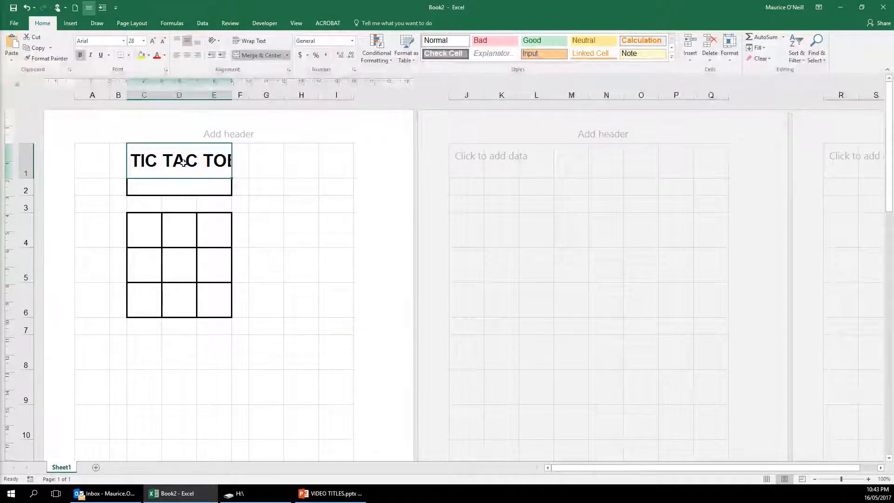
{"action": "left_click", "coordinate": [236, 166]}
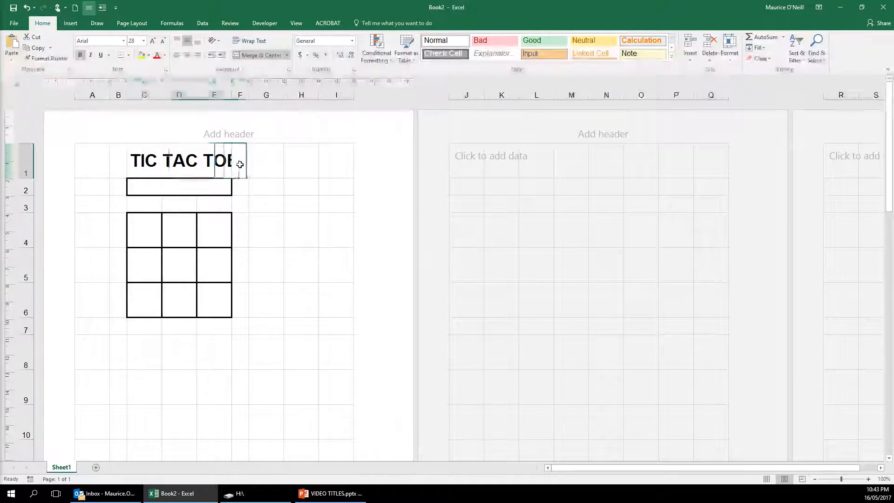
{"action": "left_click", "coordinate": [191, 162]}
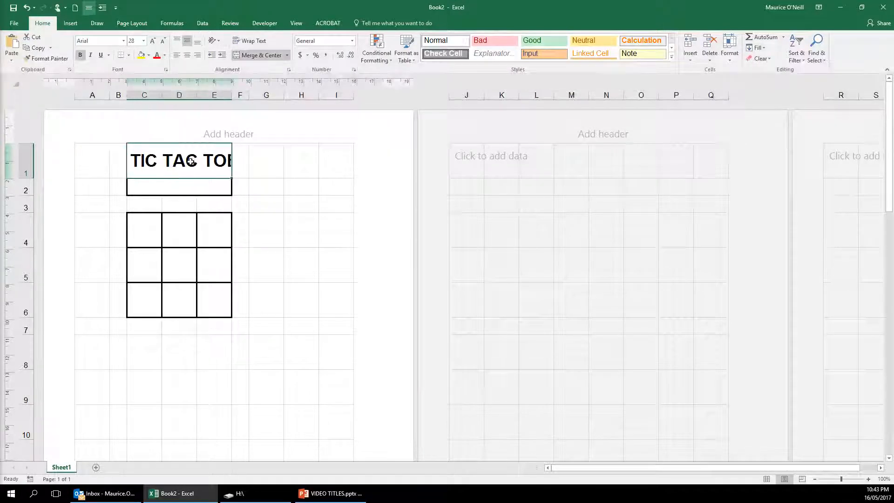
{"action": "left_click", "coordinate": [144, 41]}
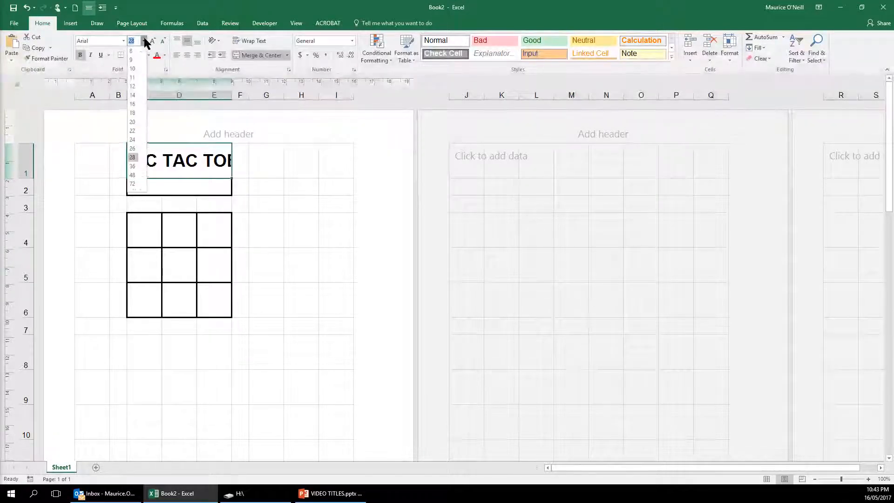
{"action": "left_click", "coordinate": [133, 141]}
{"action": "left_click", "coordinate": [254, 228]}
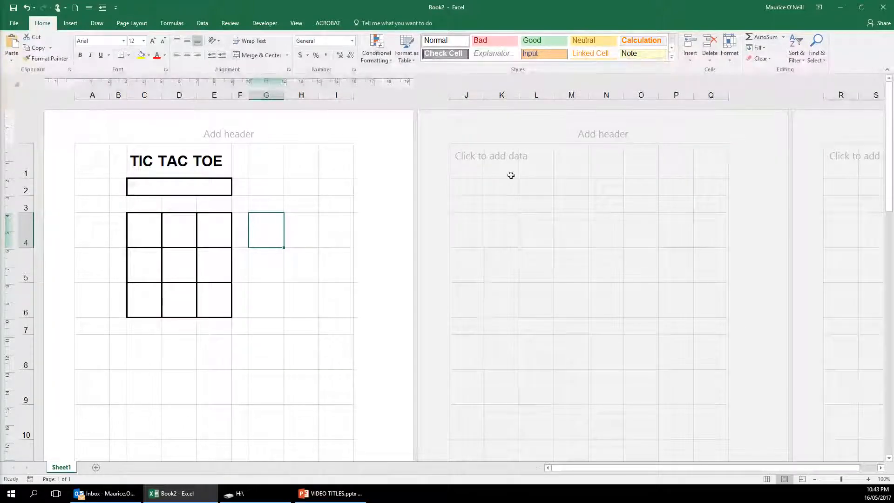
Switch the sheet back to Normal view
{"action": "left_click", "coordinate": [296, 23]}
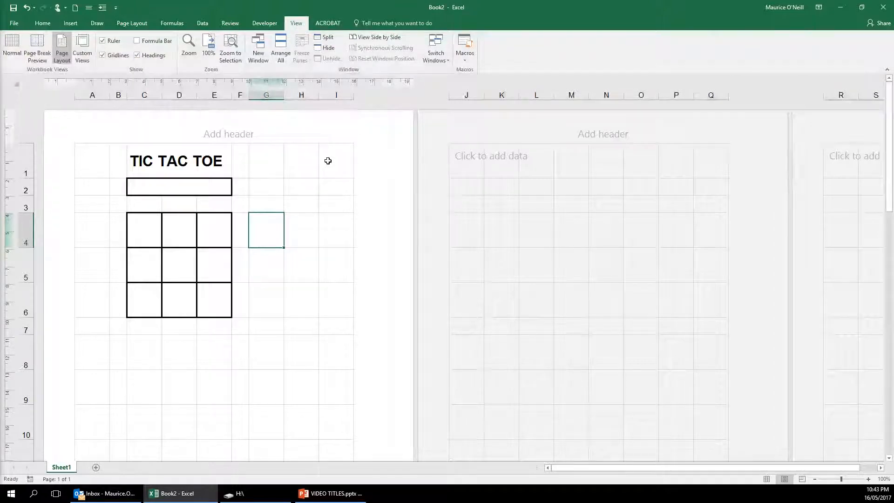
{"action": "left_click", "coordinate": [11, 44]}
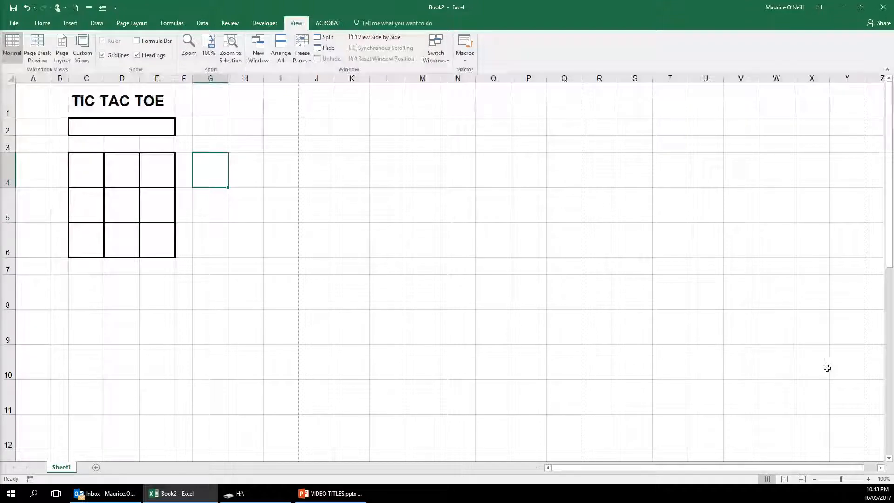
Zoom the worksheet in to 180%
{"action": "left_click", "coordinate": [868, 479]}
{"action": "left_click", "coordinate": [868, 479]}
{"action": "left_click", "coordinate": [869, 479]}
{"action": "left_click", "coordinate": [868, 479]}
{"action": "left_click", "coordinate": [869, 479]}
{"action": "left_click", "coordinate": [869, 480]}
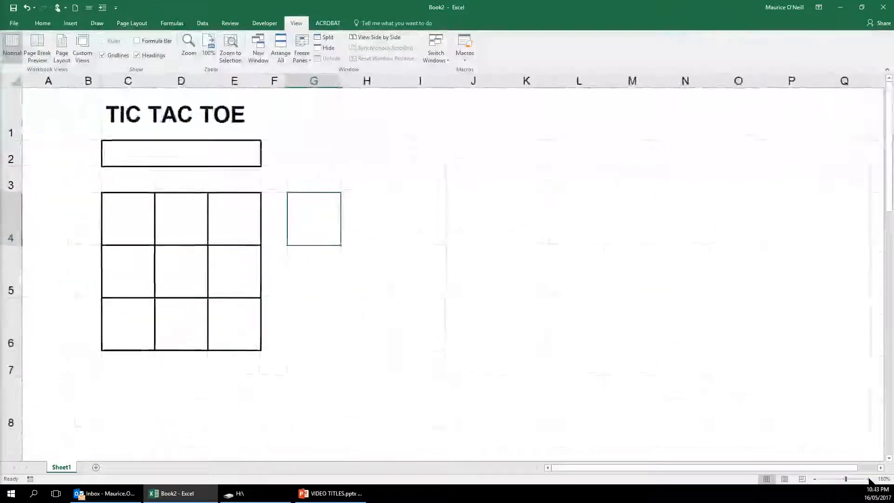
{"action": "left_click", "coordinate": [868, 479]}
{"action": "left_click", "coordinate": [869, 479]}
{"action": "left_click", "coordinate": [591, 395]}
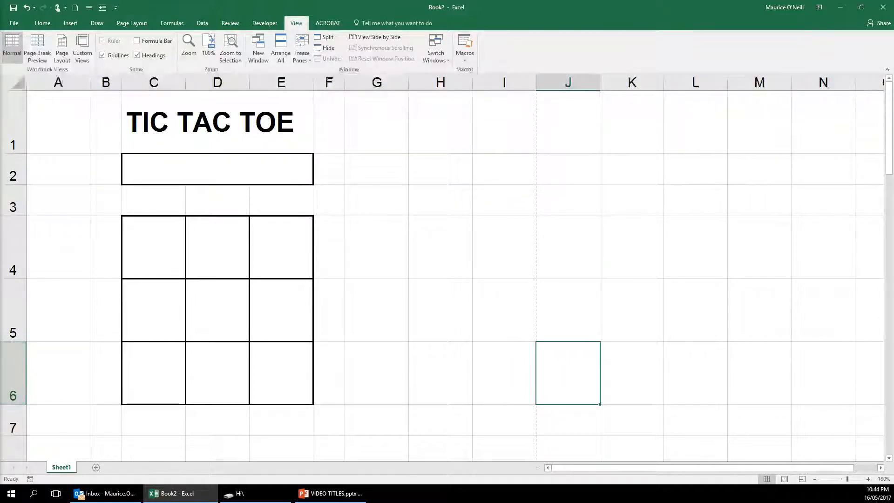
{"action": "key", "text": "alt+F11"}
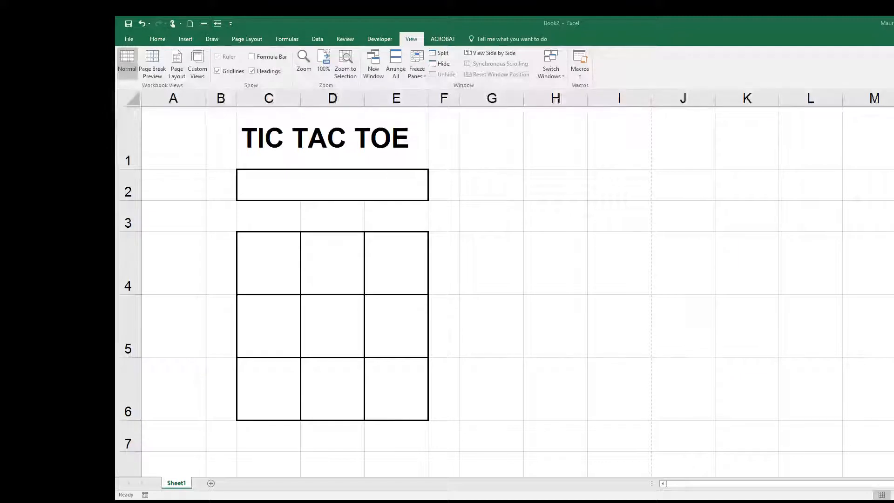
{"action": "left_click", "coordinate": [444, 263]}
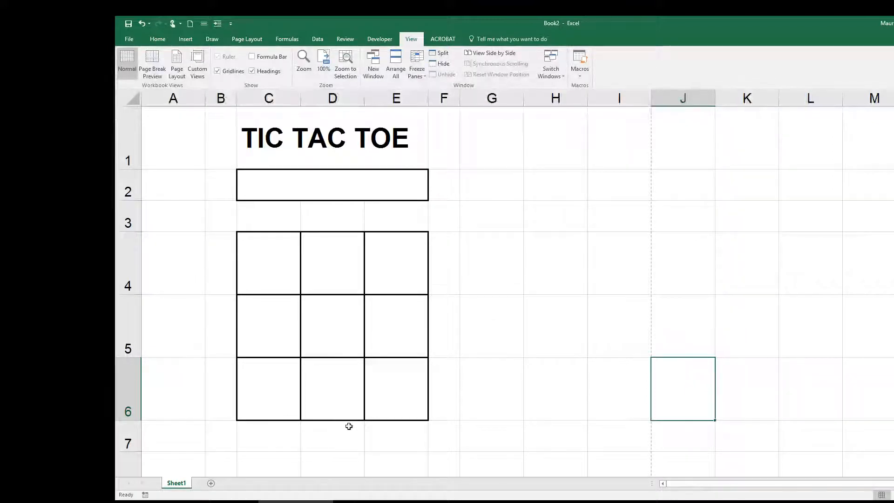
{"action": "left_click", "coordinate": [444, 263]}
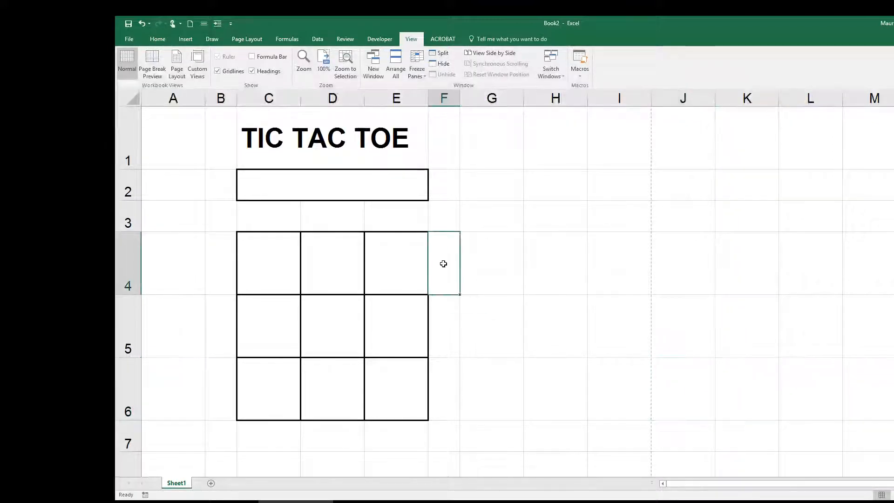
{"action": "left_click", "coordinate": [447, 333]}
{"action": "left_click", "coordinate": [452, 407]}
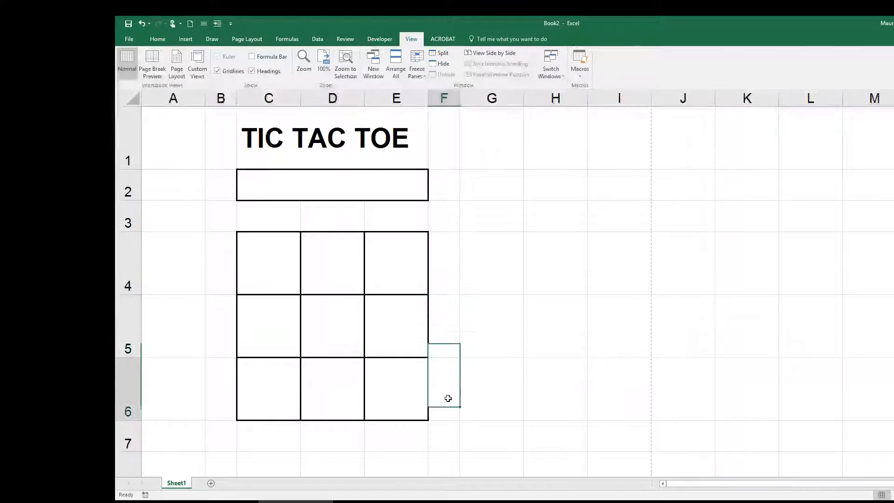
{"action": "left_click", "coordinate": [453, 436]}
{"action": "left_click", "coordinate": [376, 449]}
{"action": "left_click", "coordinate": [334, 446]}
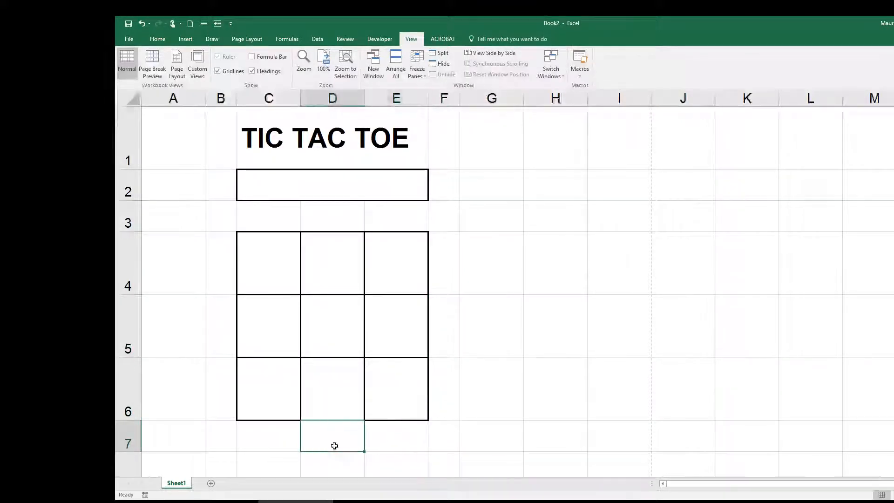
{"action": "left_click", "coordinate": [273, 451]}
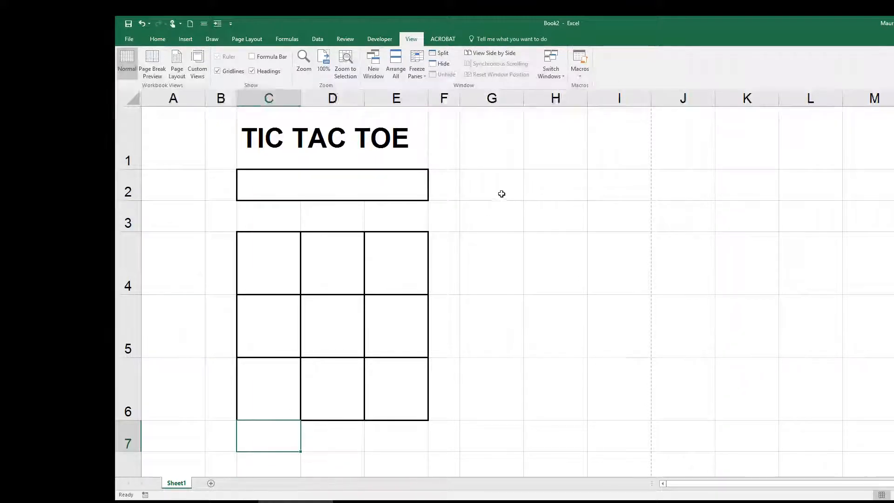
Enter the player symbols beside the title: X in cell F1 and O in cell G1
{"action": "left_click", "coordinate": [449, 145]}
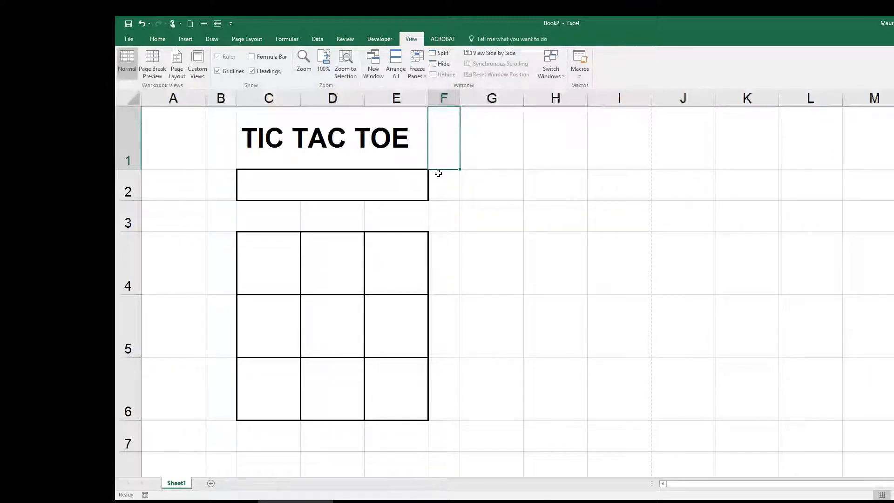
{"action": "type", "text": "X"}
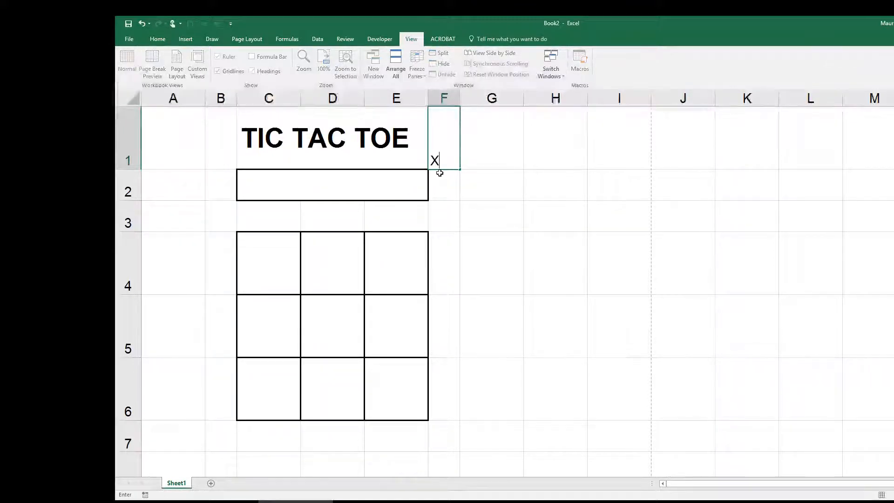
{"action": "left_click", "coordinate": [487, 148]}
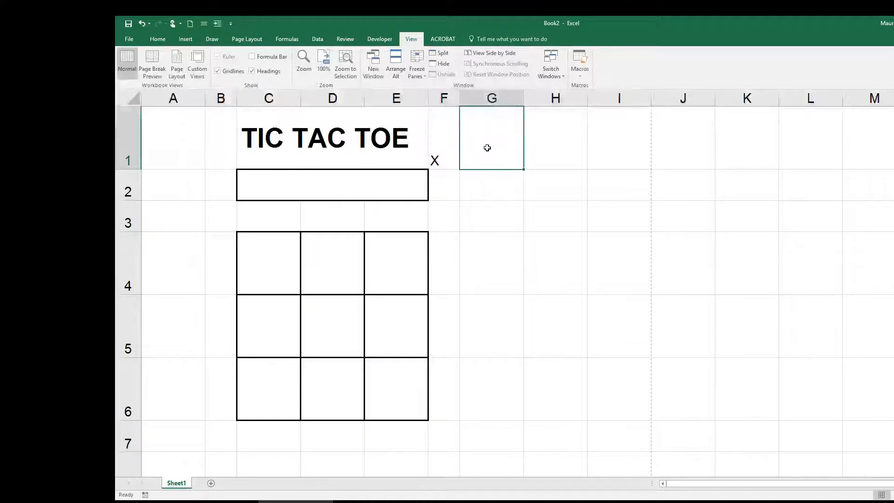
{"action": "type", "text": "O"}
{"action": "key", "text": "Return"}
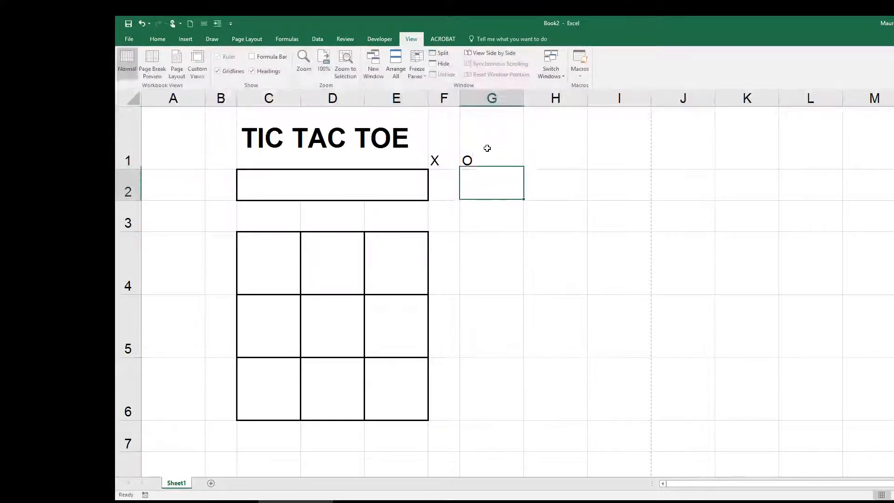
Middle-align and horizontally center the X and O in cells F1:G1
{"action": "left_click_drag", "start_coordinate": [445, 156], "coordinate": [467, 150]}
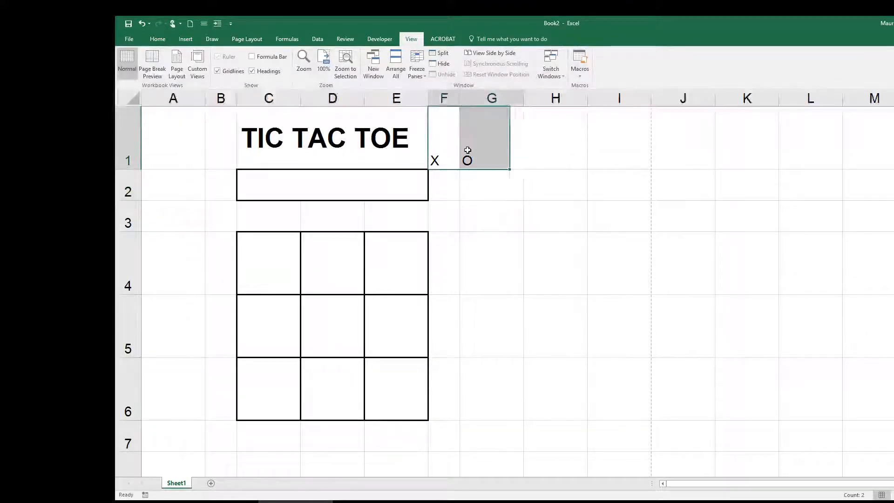
{"action": "left_click", "coordinate": [158, 39]}
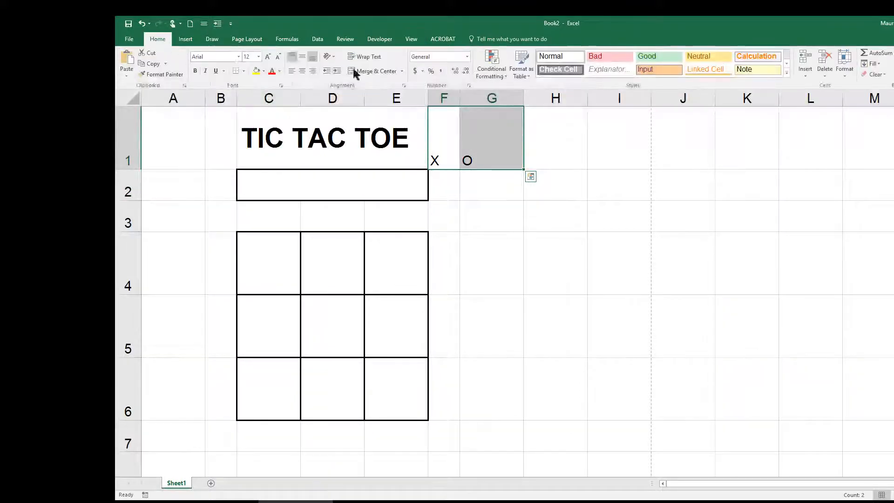
{"action": "left_click", "coordinate": [302, 56]}
{"action": "left_click", "coordinate": [302, 71]}
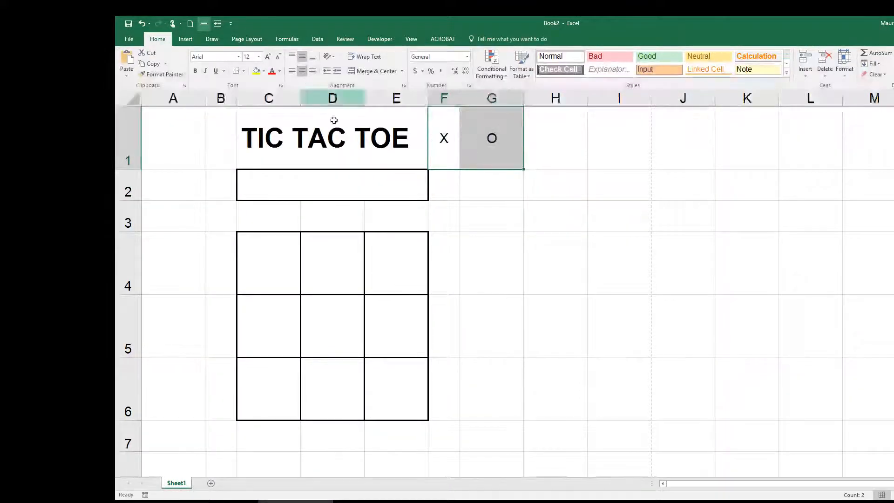
Format the X and O in F1:G1 with the Arial Black font at size 36
{"action": "left_click", "coordinate": [238, 57]}
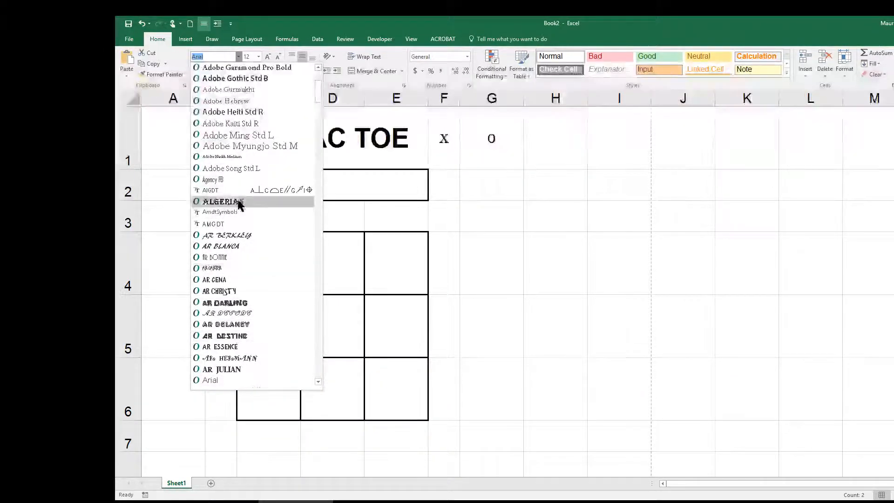
{"action": "left_click_drag", "start_coordinate": [317, 96], "coordinate": [318, 117]}
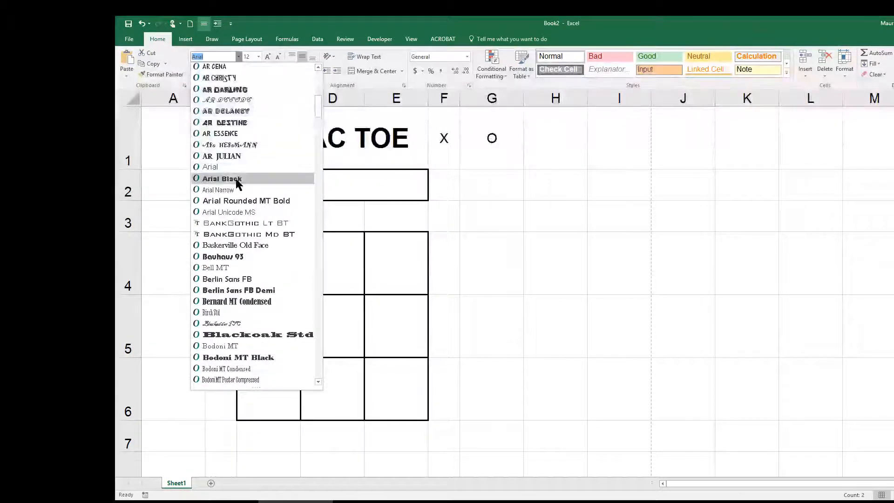
{"action": "left_click", "coordinate": [273, 178]}
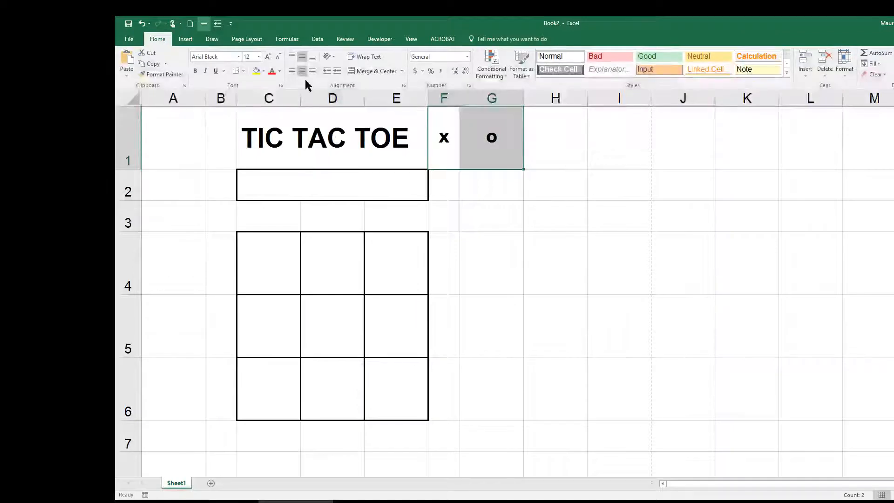
{"action": "left_click", "coordinate": [259, 55]}
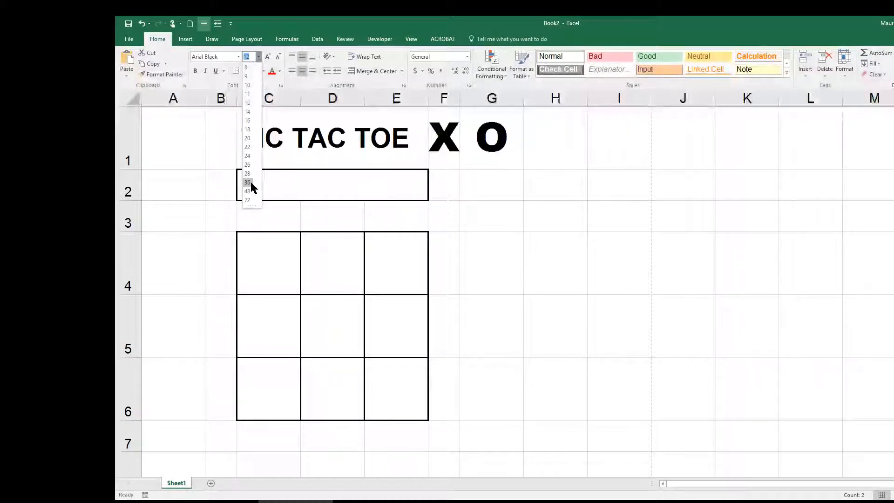
{"action": "left_click", "coordinate": [251, 183]}
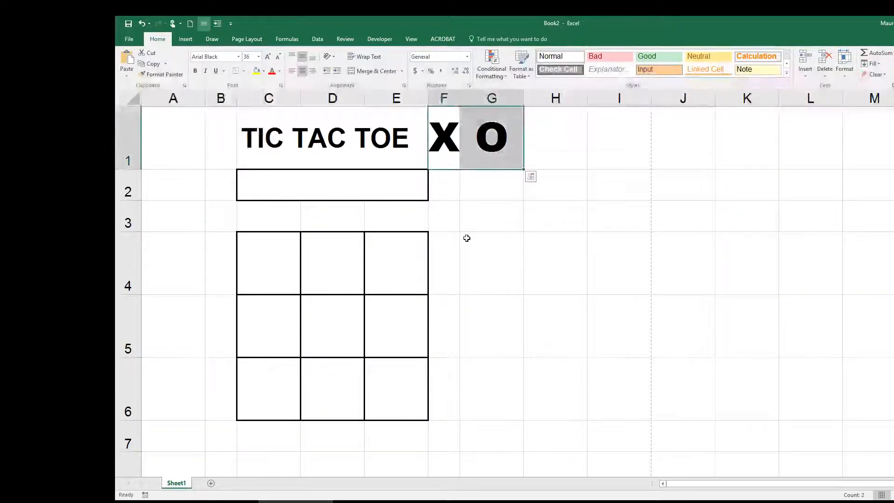
{"action": "left_click", "coordinate": [499, 258]}
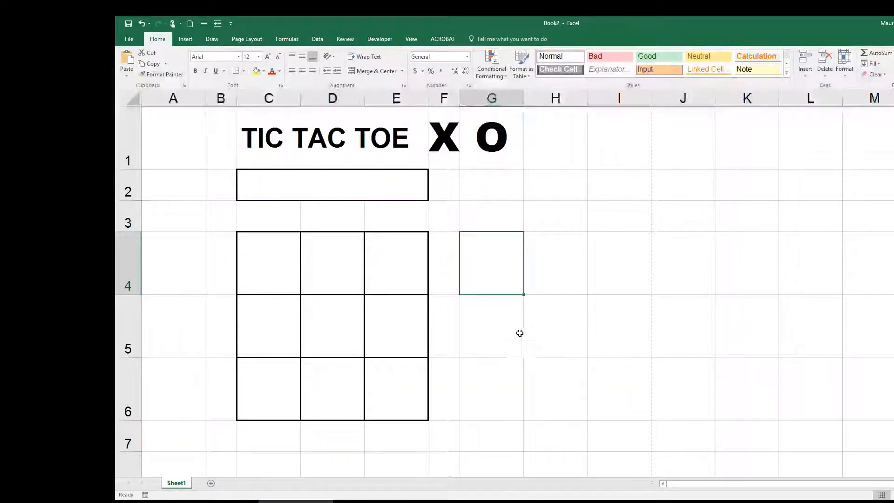
Start an IF formula in cell F4, beside the board's first row, with the logical test C4=D4
{"action": "left_click", "coordinate": [451, 284]}
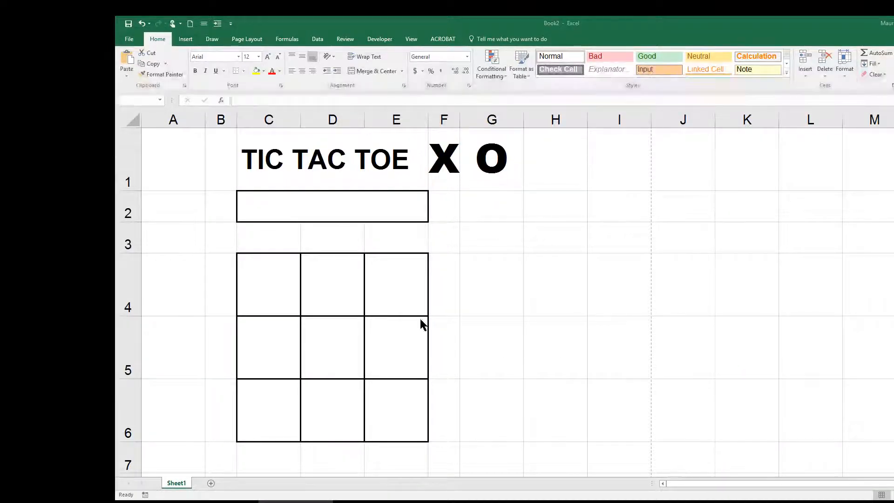
{"action": "left_click", "coordinate": [443, 276]}
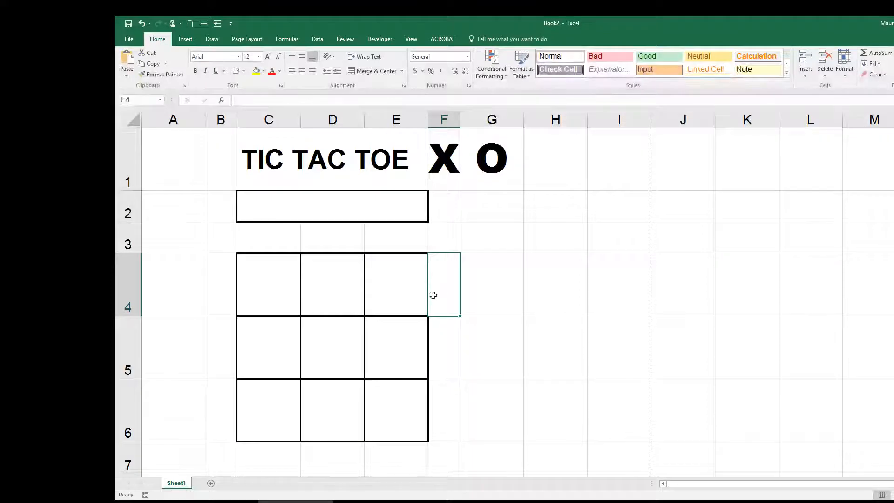
{"action": "left_click", "coordinate": [298, 105]}
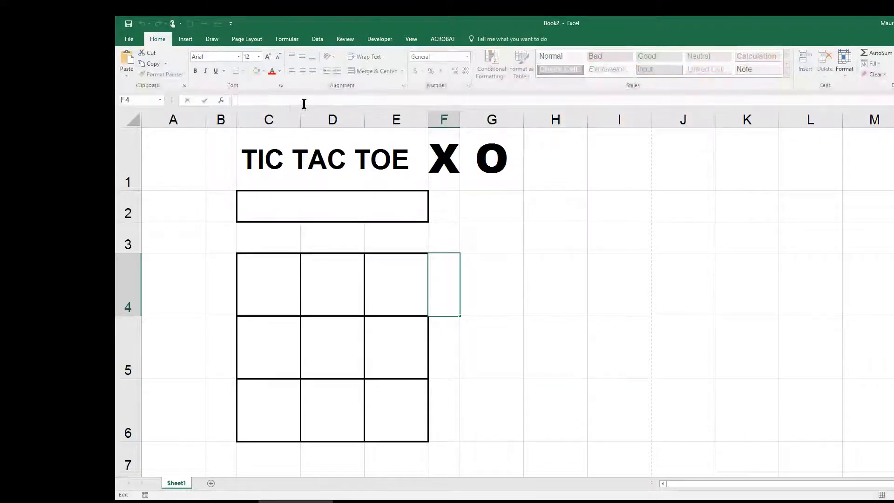
{"action": "type", "text": "="}
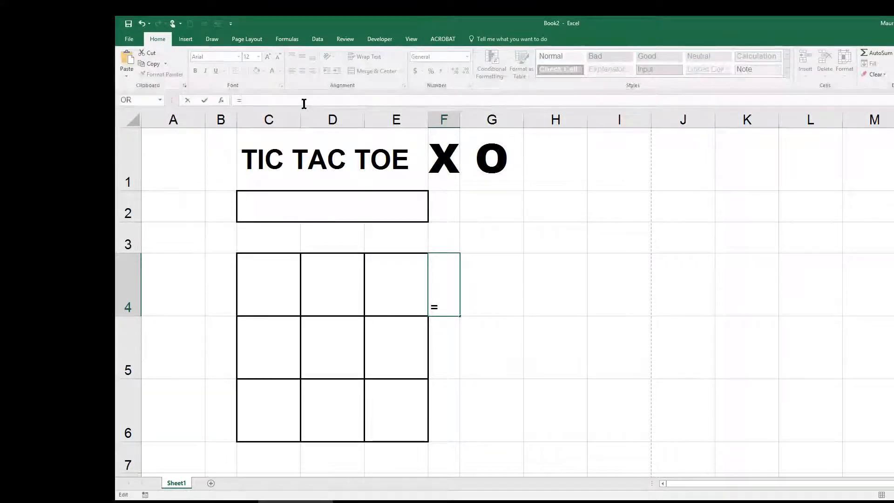
{"action": "type", "text": "IF"}
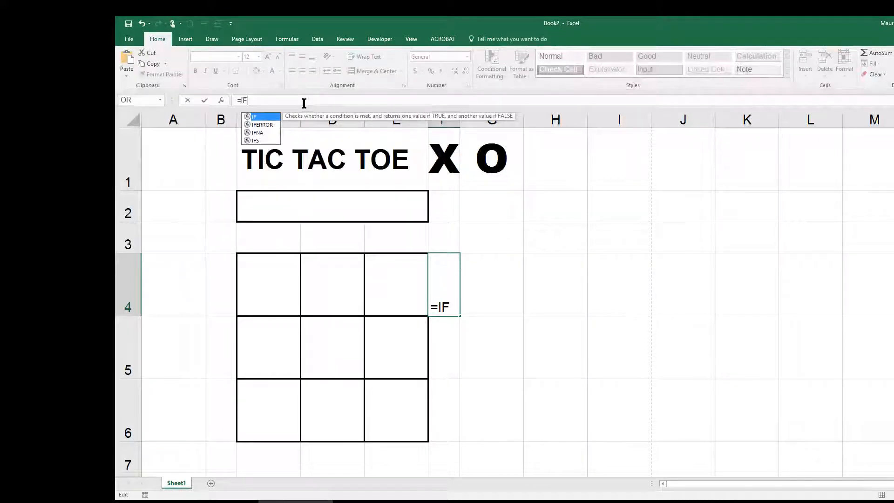
{"action": "type", "text": "("}
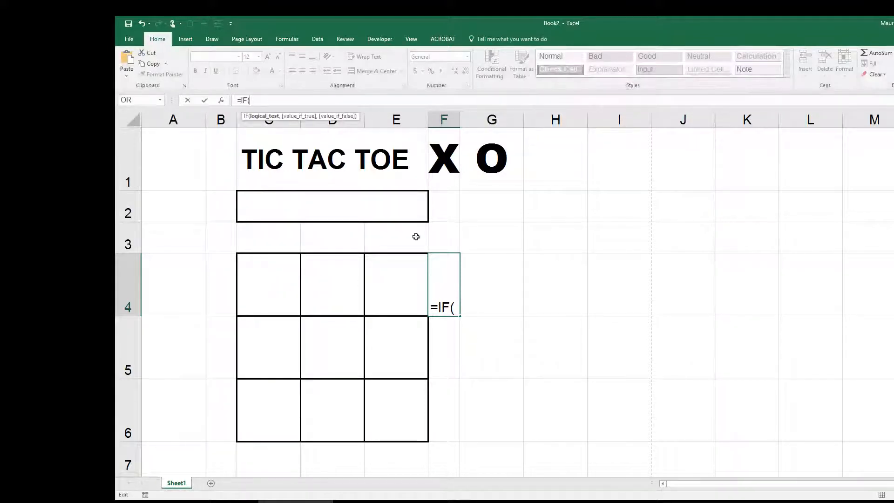
{"action": "left_click", "coordinate": [276, 303]}
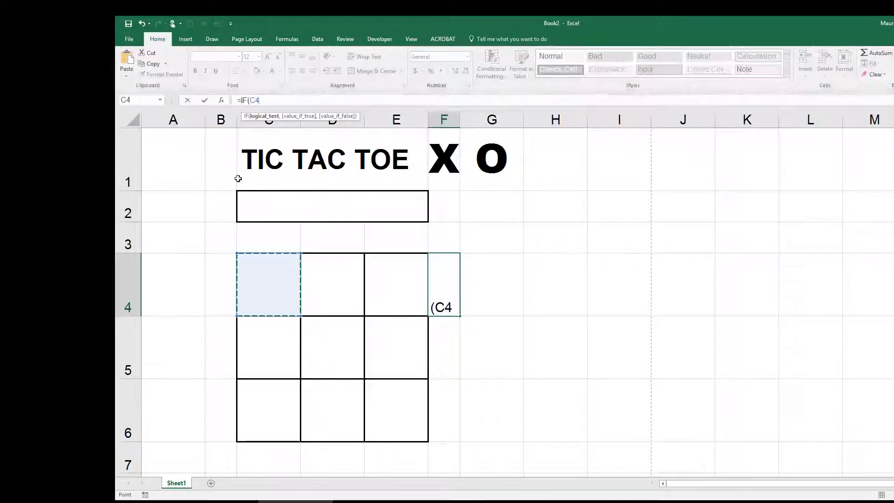
{"action": "type", "text": "="}
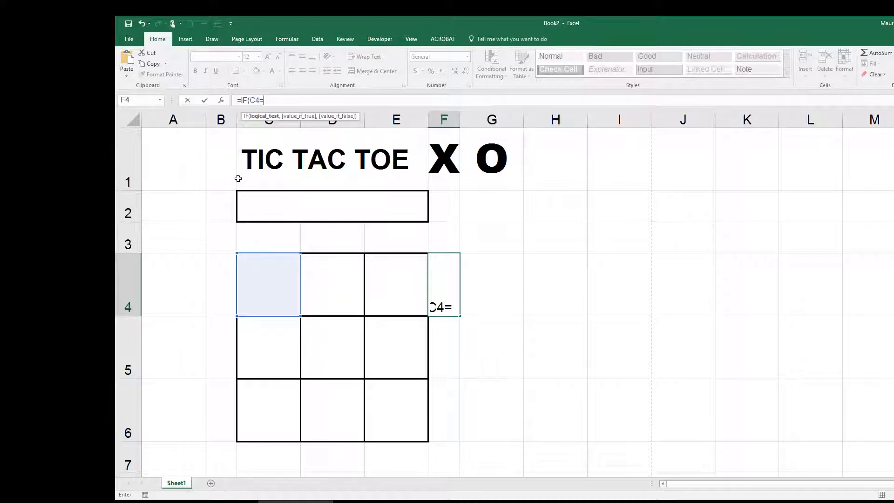
{"action": "left_click", "coordinate": [330, 285]}
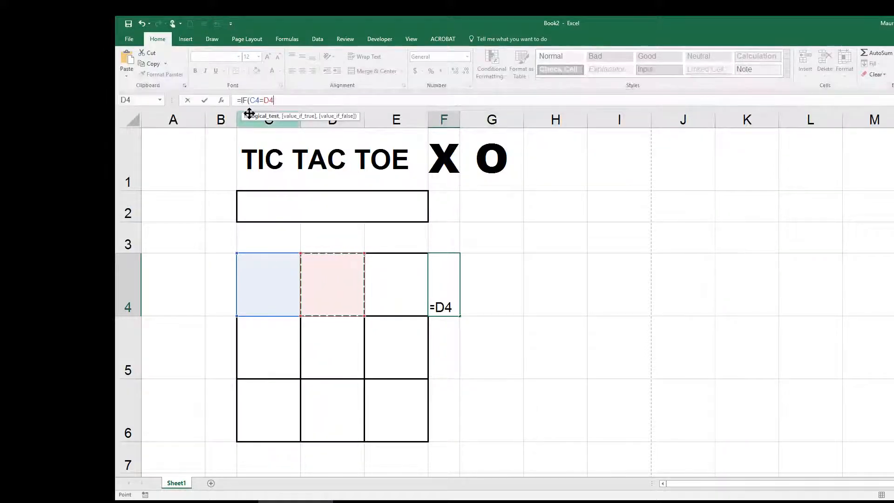
Wrap the C4=D4 test in F4's IF formula in an AND function and add D4=E4 as its second condition
{"action": "left_click", "coordinate": [242, 100]}
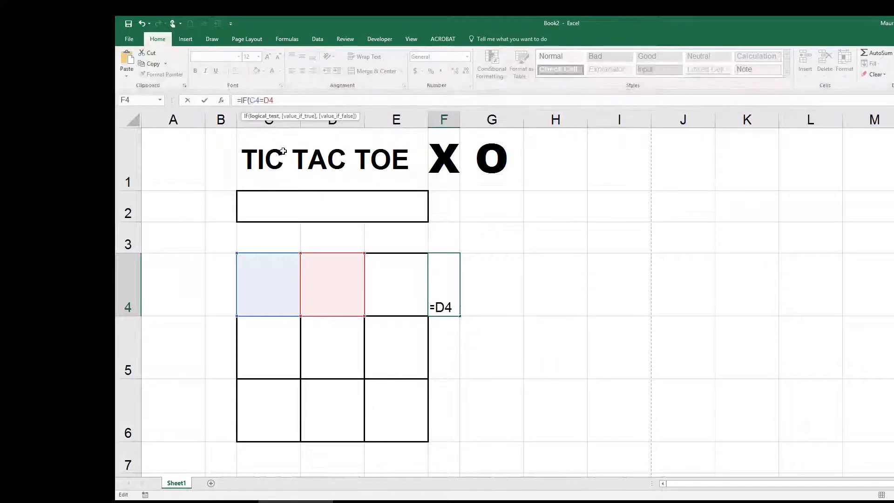
{"action": "type", "text": "AND"}
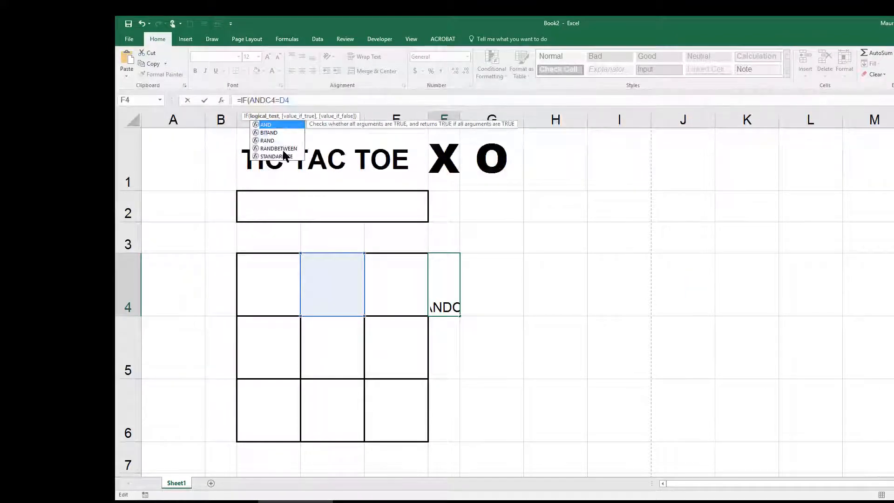
{"action": "type", "text": "("}
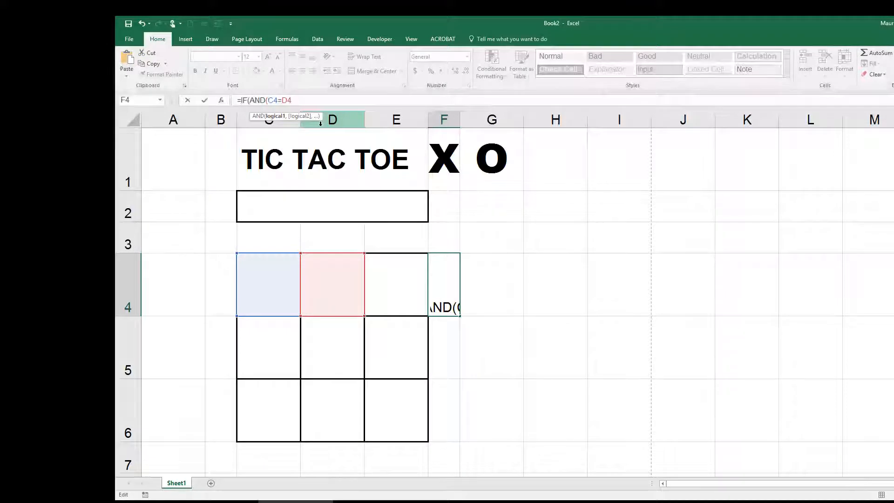
{"action": "type", "text": ","}
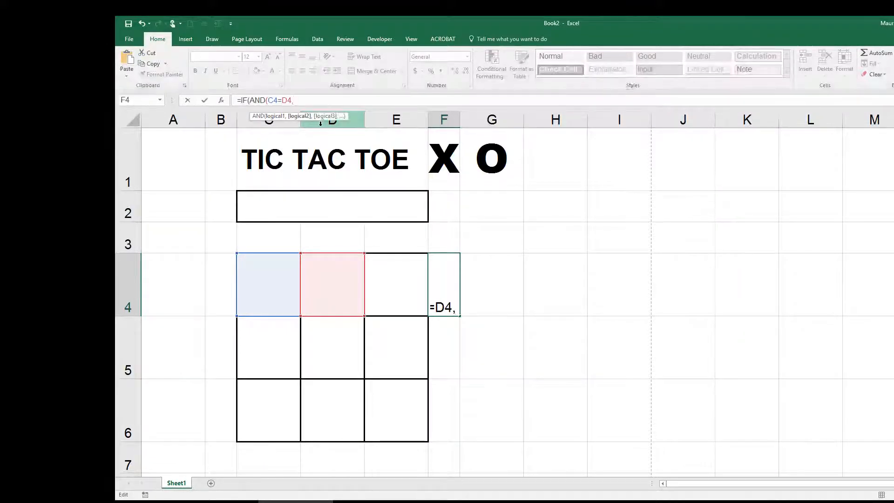
{"action": "type", "text": "D4"}
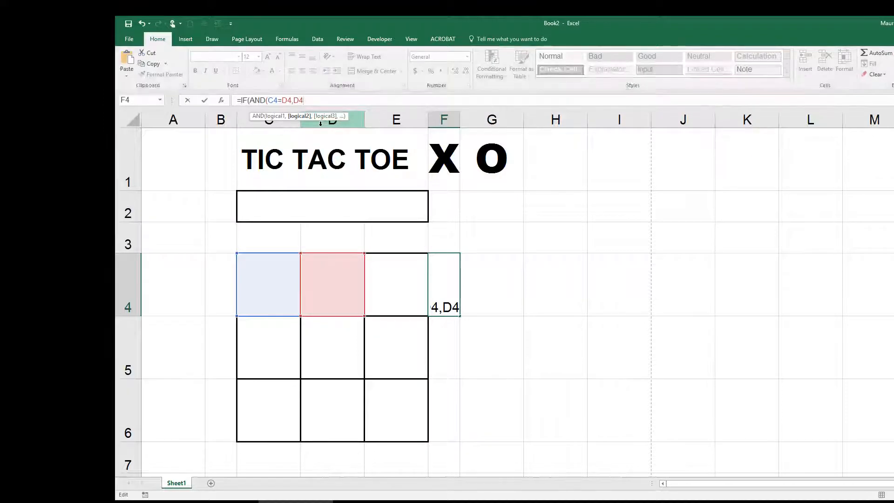
{"action": "type", "text": "="}
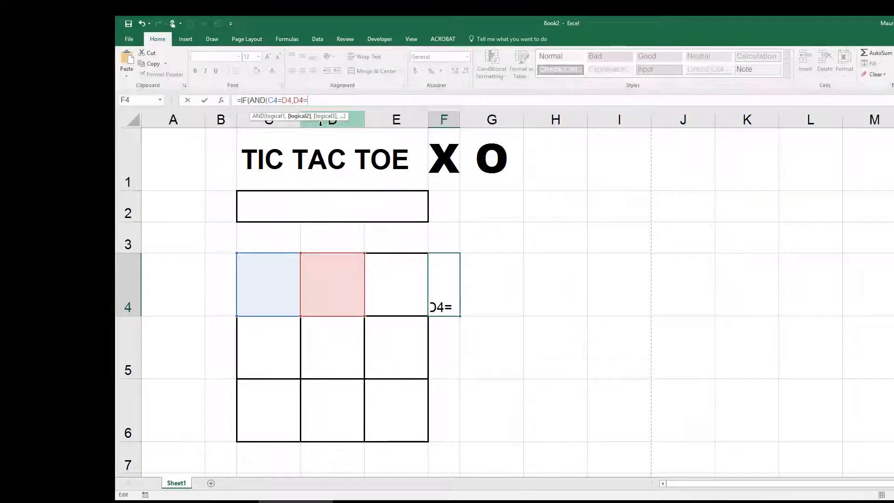
{"action": "type", "text": "E4"}
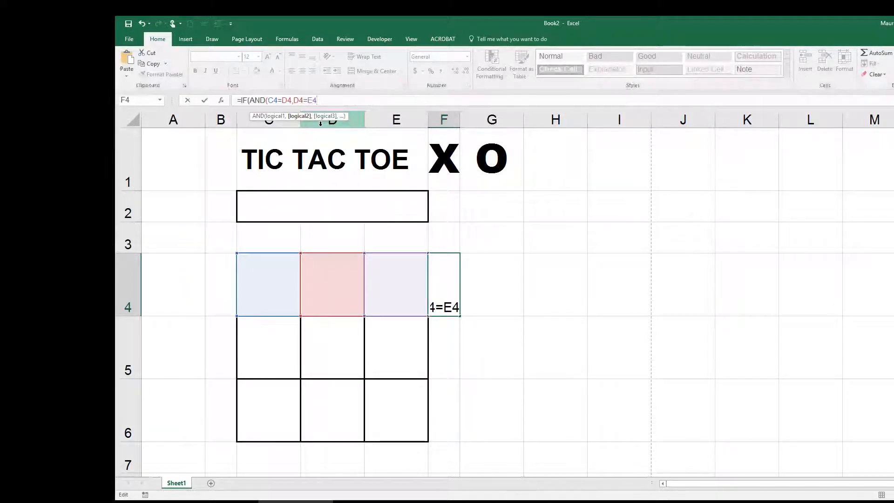
Add an OR function as the third AND condition, with C4 equal to the absolute reference $F$1 as its first test
{"action": "type", "text": ","}
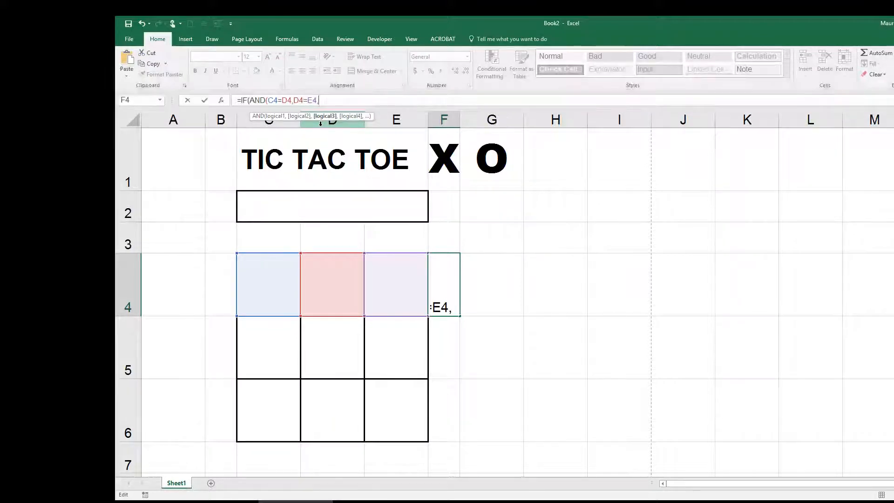
{"action": "type", "text": "O"}
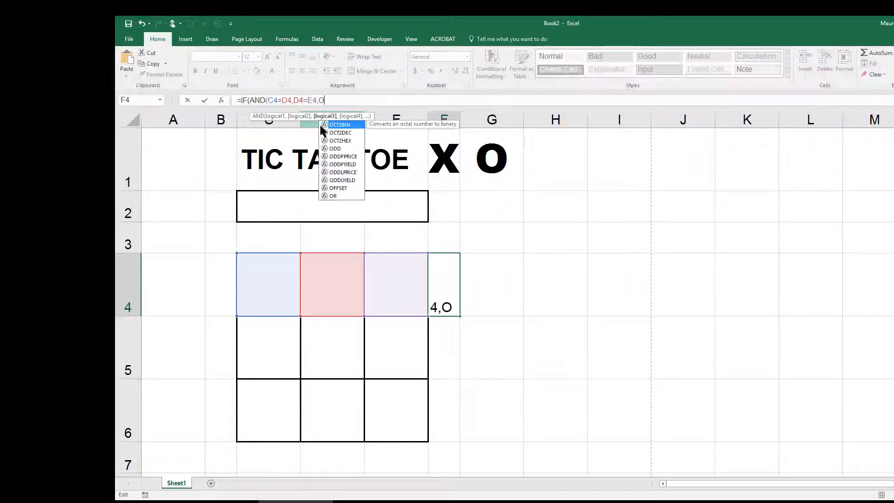
{"action": "type", "text": "R"}
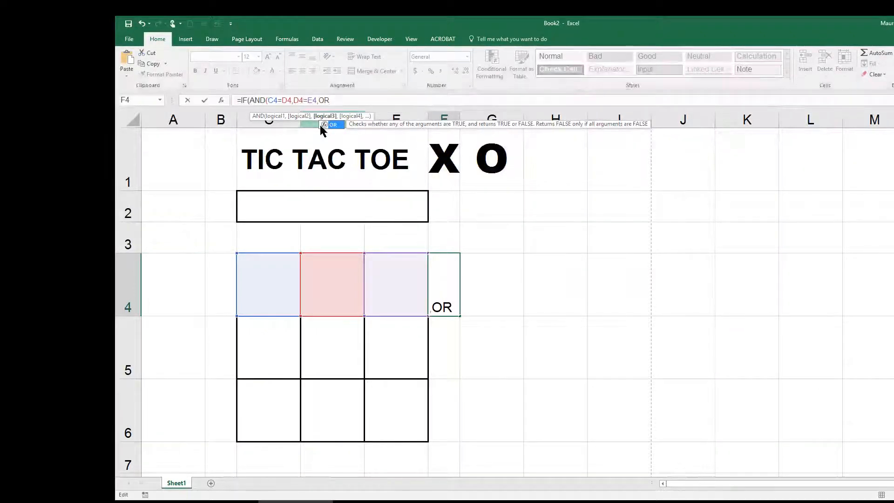
{"action": "type", "text": "("}
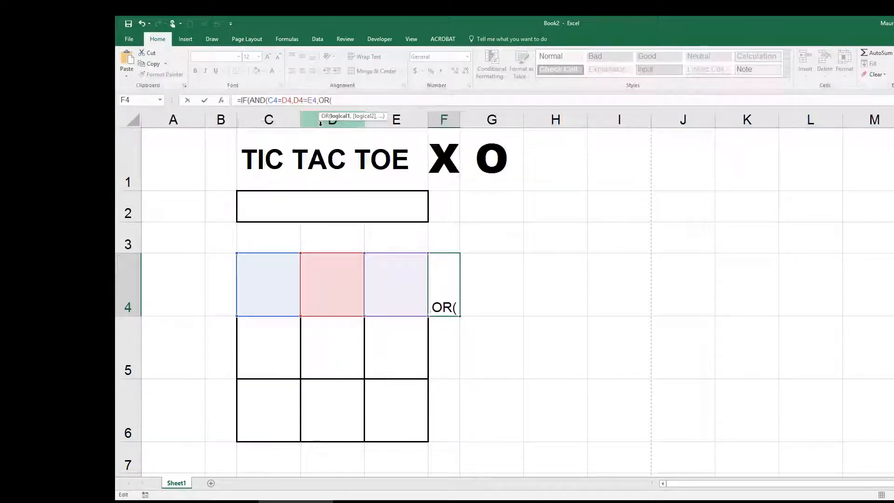
{"action": "left_click", "coordinate": [279, 294]}
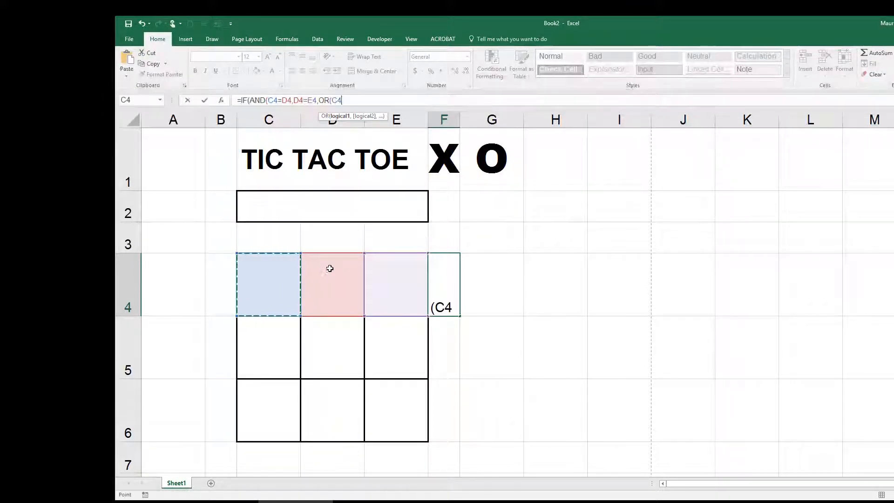
{"action": "type", "text": "="}
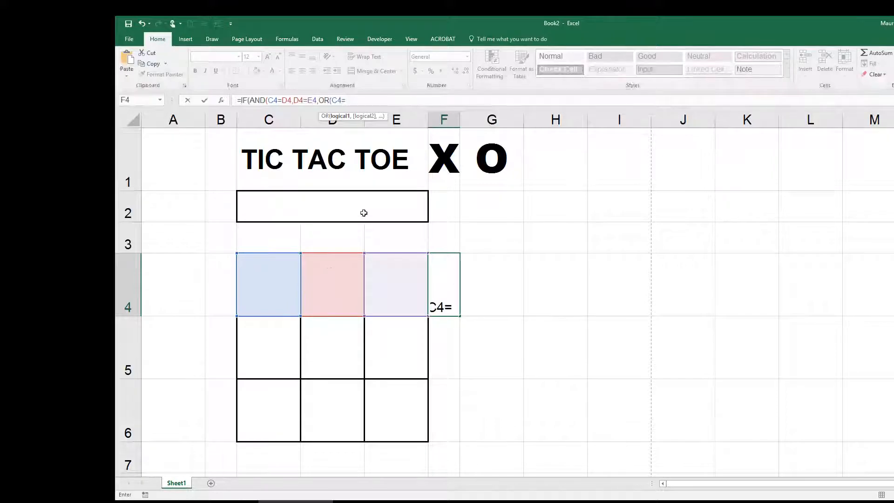
{"action": "left_click", "coordinate": [442, 171]}
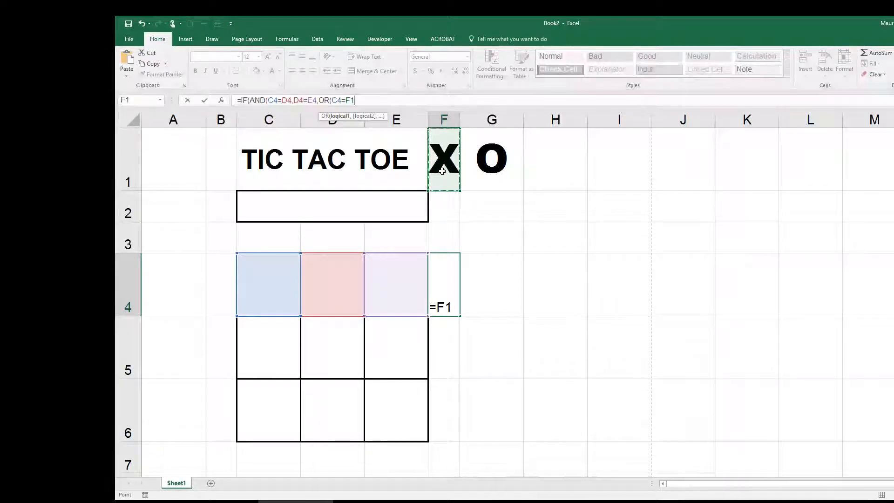
{"action": "key", "text": "F4"}
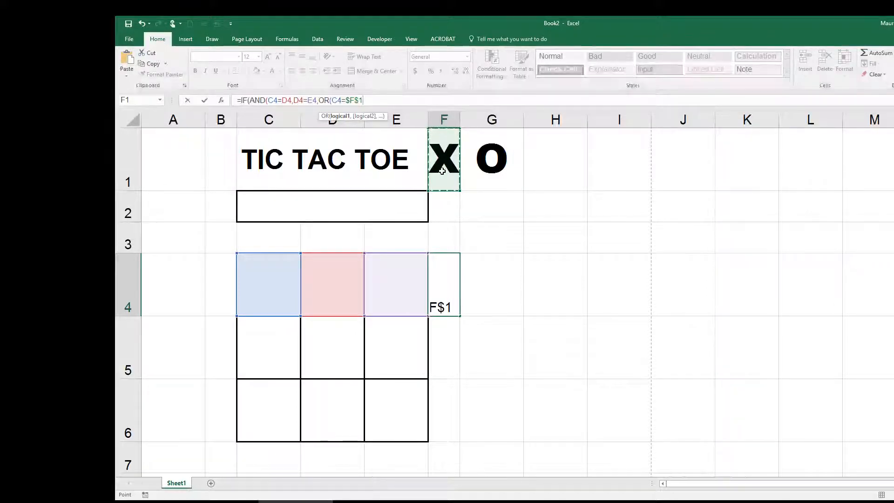
Add C4=$G$1 as the second OR test, using an absolute reference, and close the OR and AND functions
{"action": "type", "text": ","}
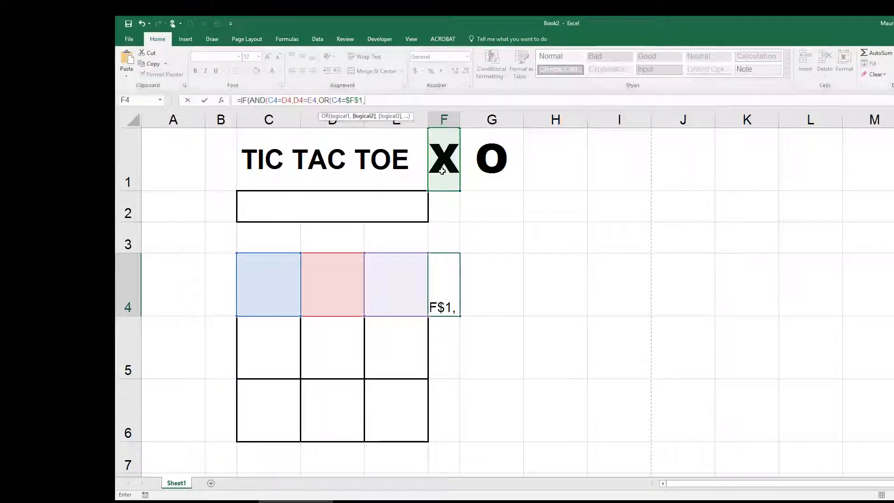
{"action": "type", "text": "C"}
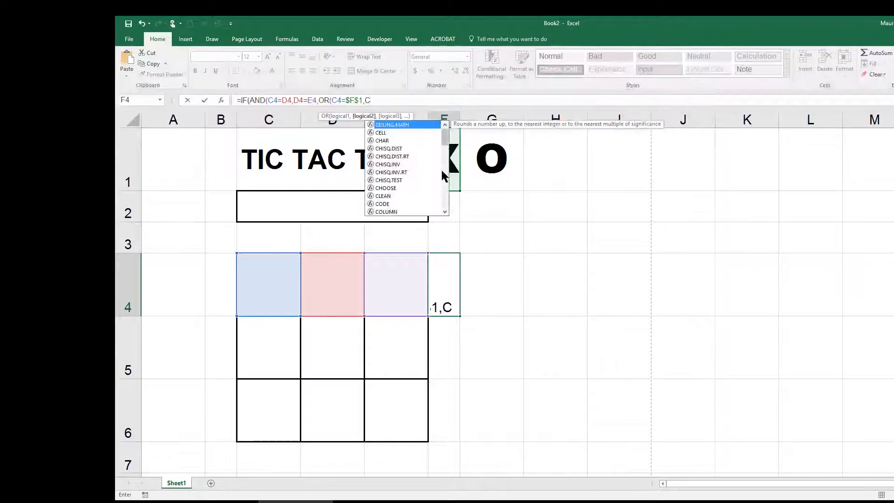
{"action": "type", "text": "4"}
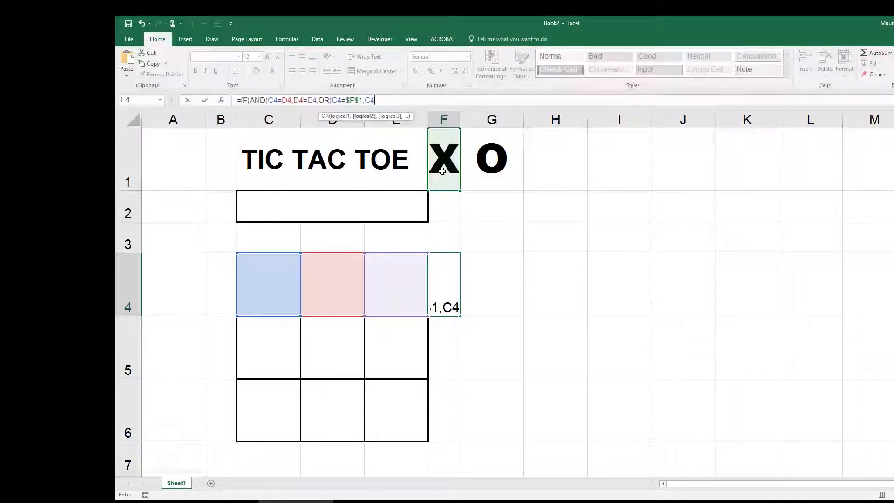
{"action": "type", "text": "="}
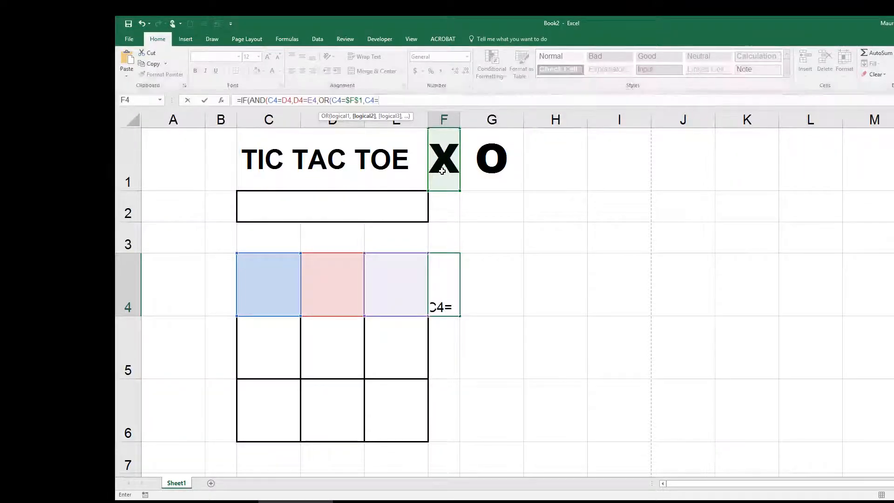
{"action": "left_click", "coordinate": [495, 166]}
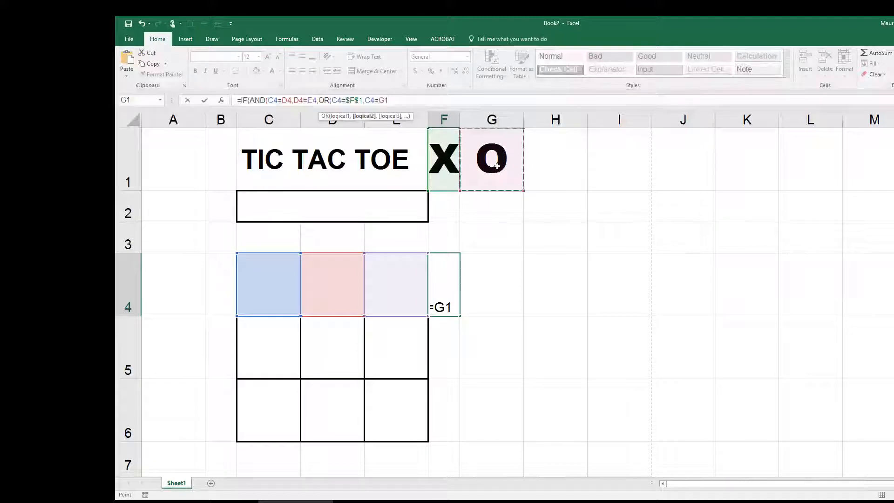
{"action": "key", "text": "F4"}
{"action": "type", "text": ")"}
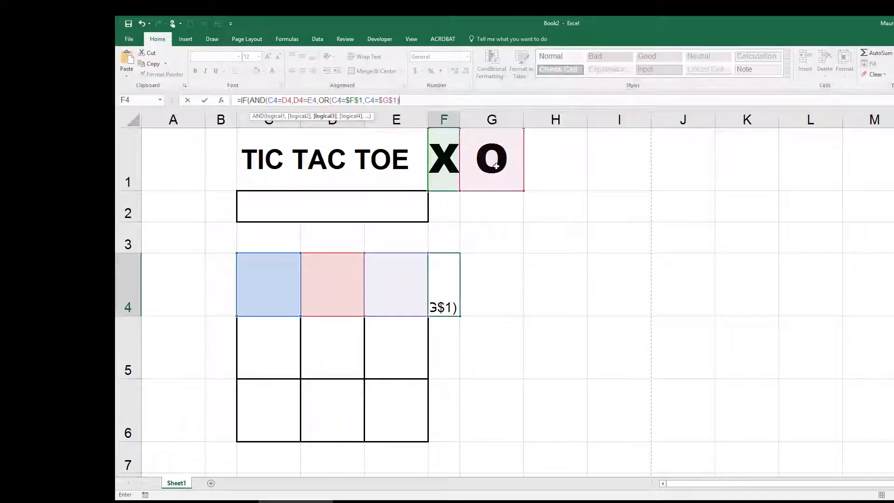
{"action": "type", "text": ")"}
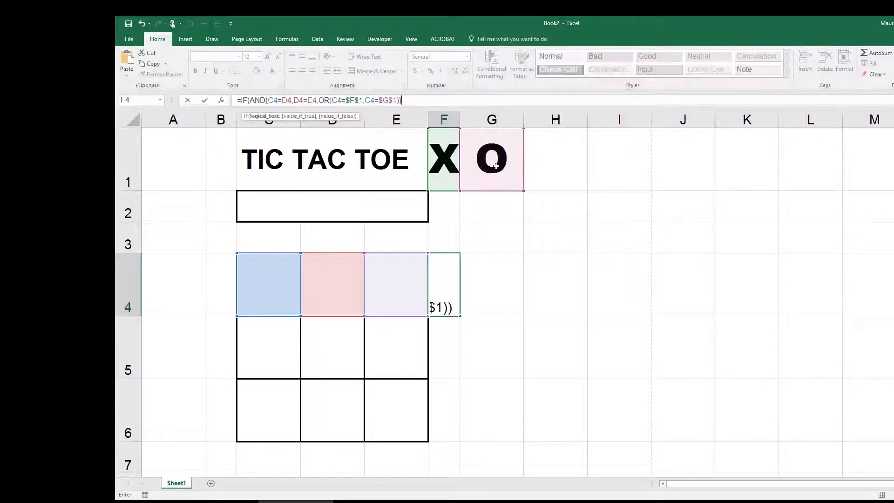
Finish the IF formula in F4 so that it returns "Y" when true and "N" when false, and enter it
{"action": "type", "text": ","}
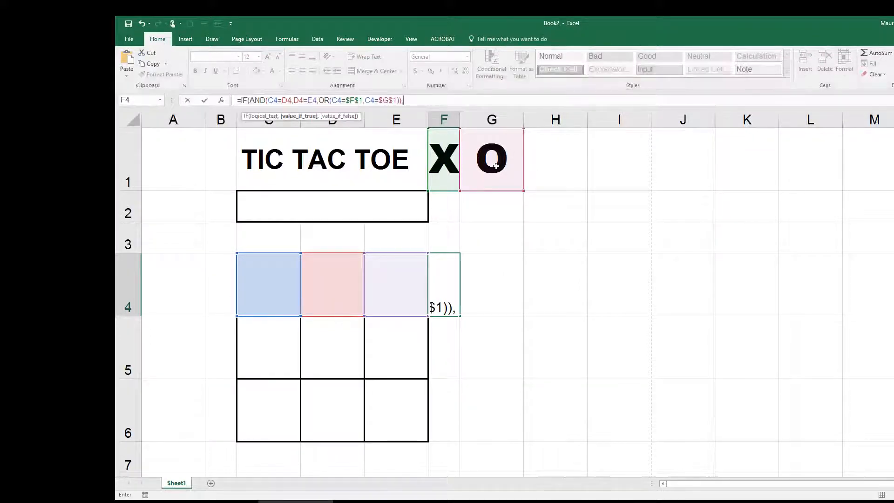
{"action": "type", "text": "\"Y"}
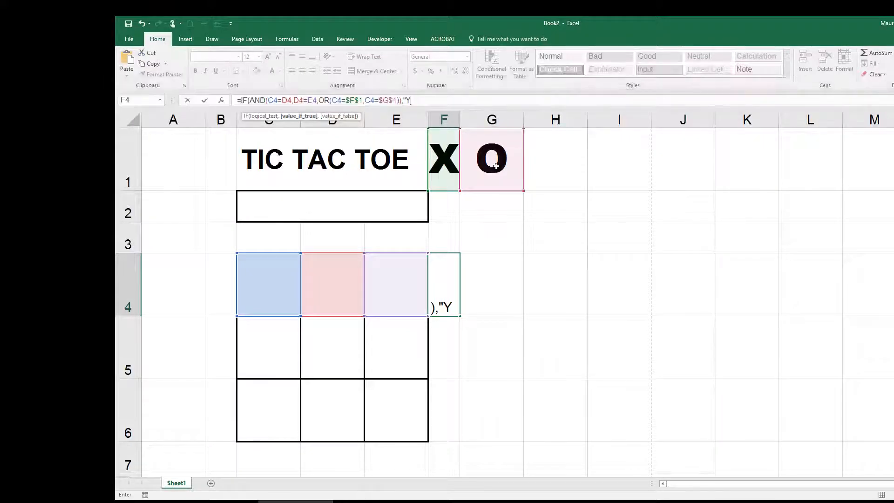
{"action": "type", "text": "\""}
{"action": "type", "text": ",\"N"}
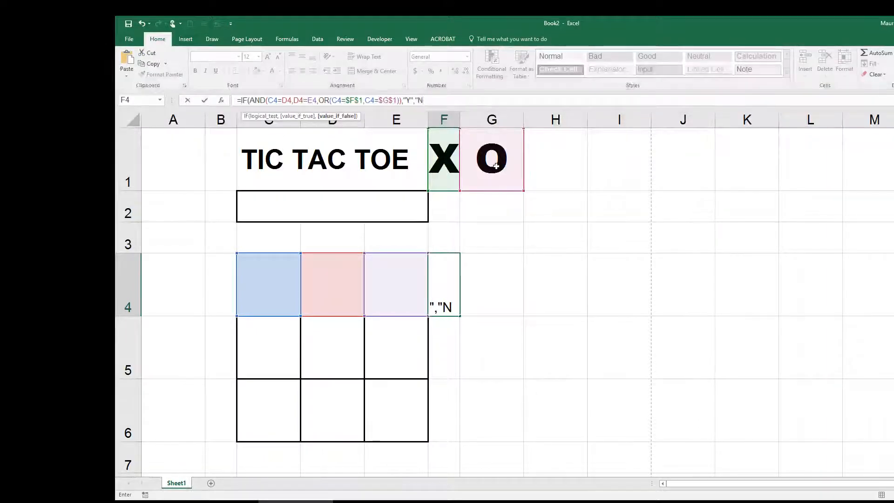
{"action": "type", "text": "\")"}
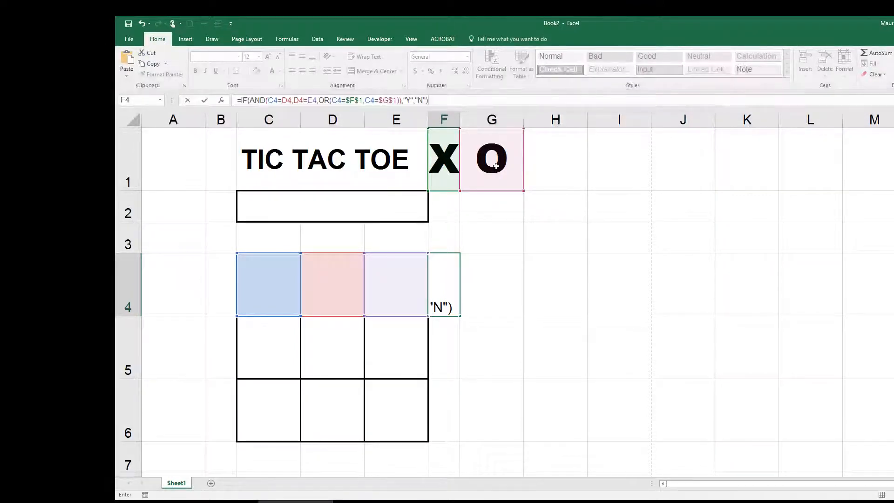
{"action": "key", "text": "Return"}
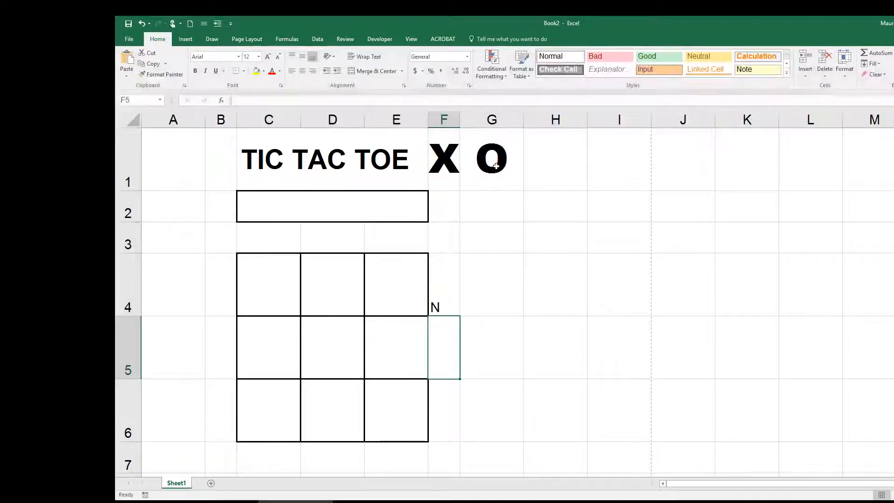
Middle-align and horizontally center the formula result in cell F4
{"action": "left_click", "coordinate": [441, 284]}
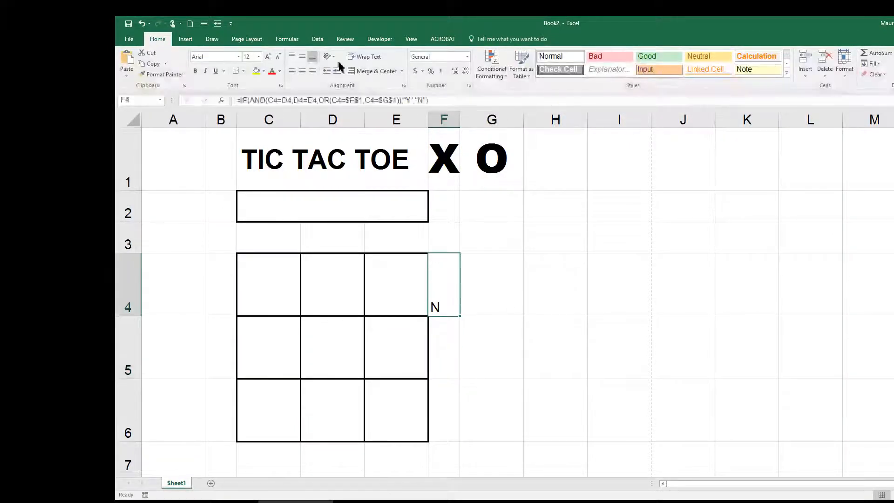
{"action": "left_click", "coordinate": [302, 56]}
{"action": "left_click", "coordinate": [303, 72]}
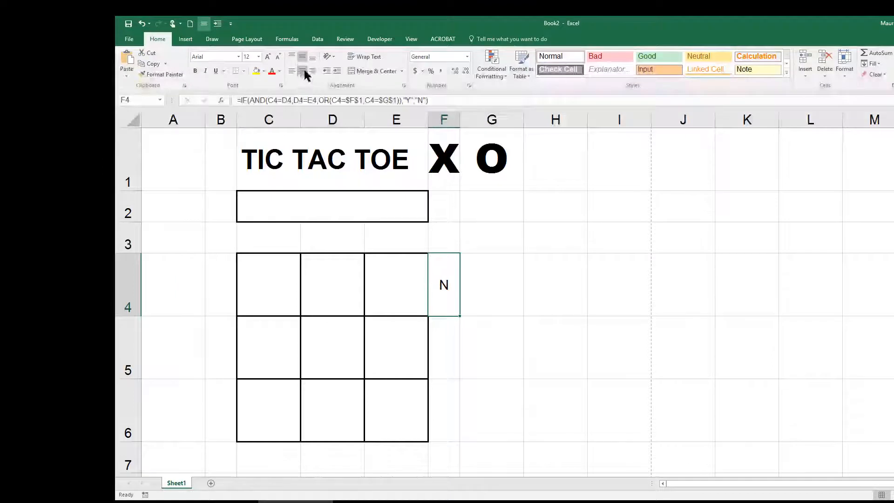
{"action": "left_click", "coordinate": [536, 291]}
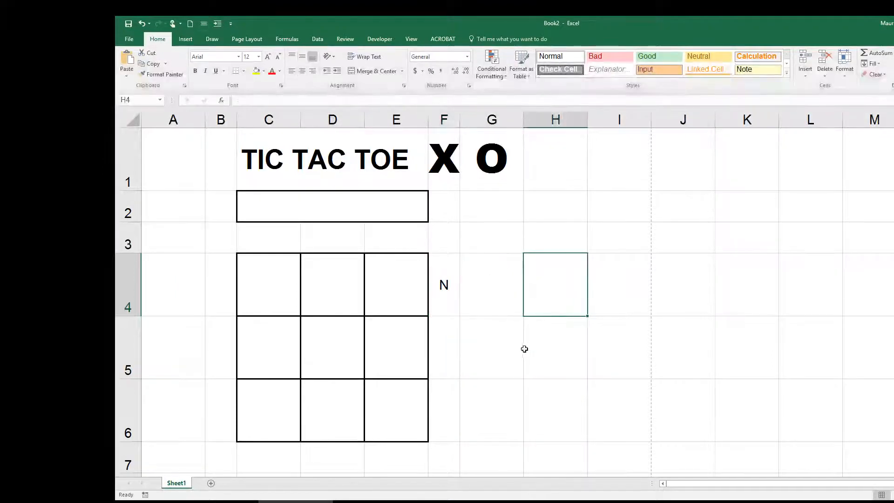
Test the row formula by entering X in cells C4, D4 and E4
{"action": "left_click", "coordinate": [274, 288]}
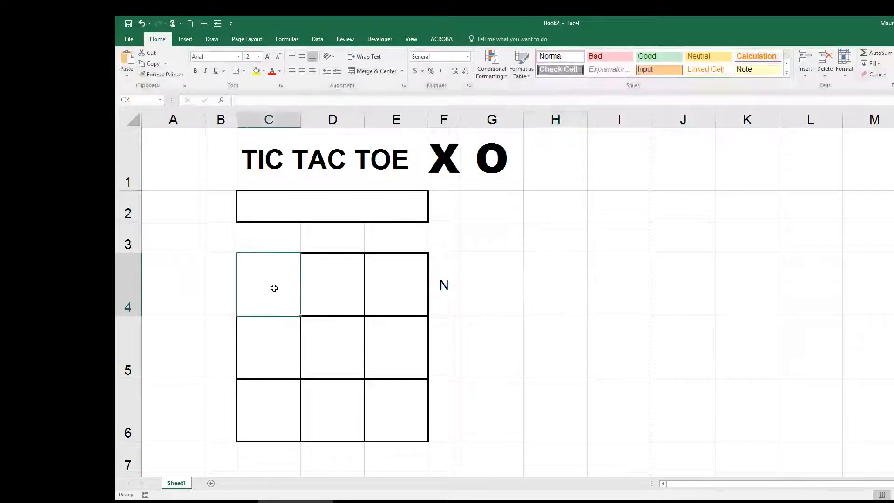
{"action": "type", "text": "X"}
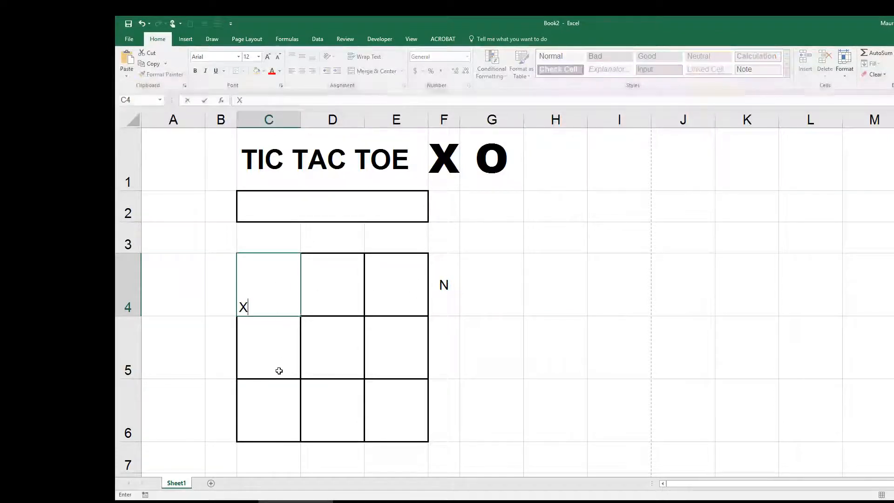
{"action": "key", "text": "Tab"}
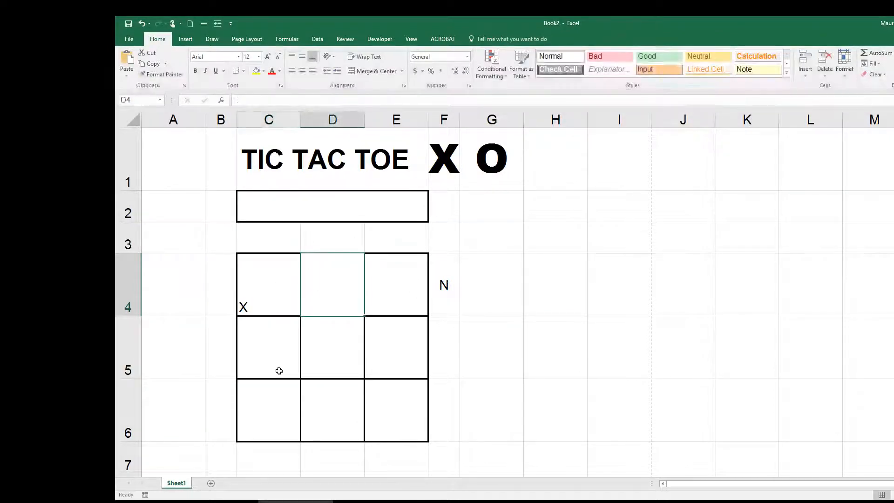
{"action": "type", "text": "X"}
{"action": "key", "text": "Tab"}
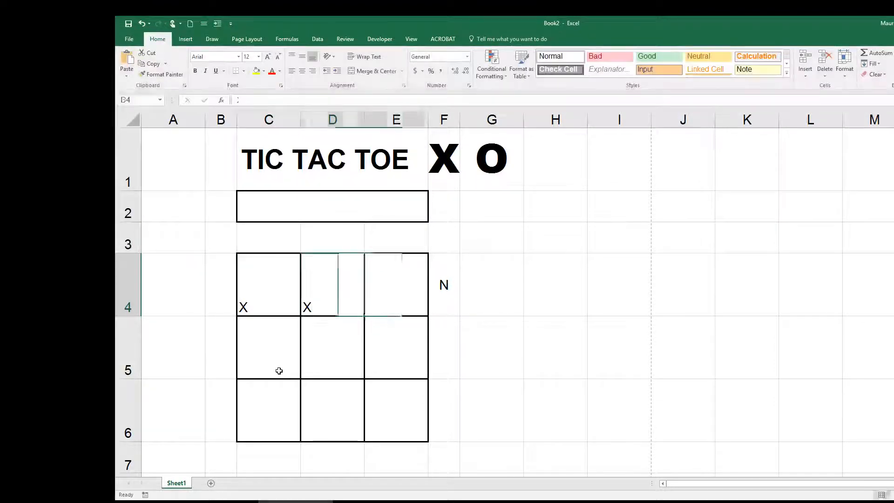
{"action": "type", "text": "X"}
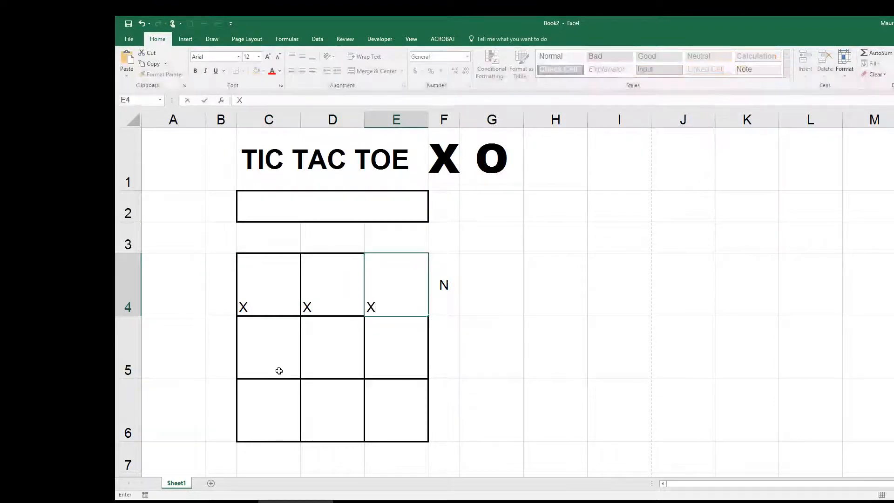
{"action": "key", "text": "Tab"}
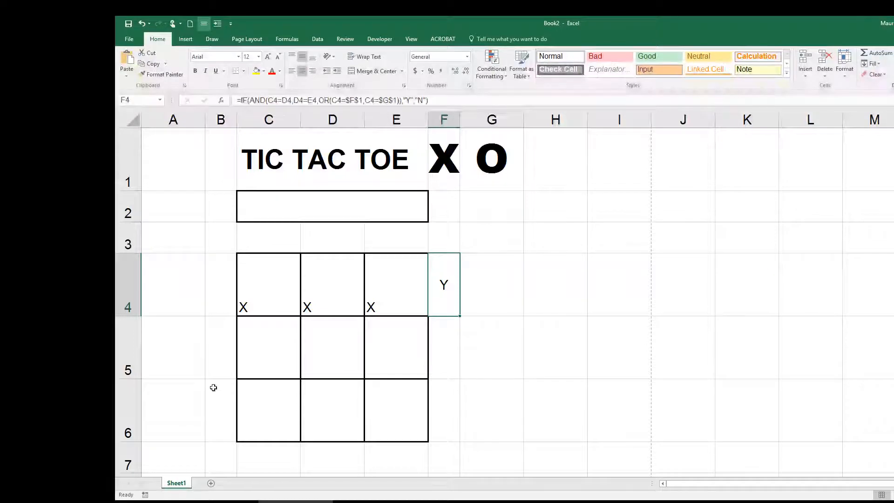
Middle-align and horizontally center cells C4:E4
{"action": "left_click", "coordinate": [274, 307]}
{"action": "left_click_drag", "start_coordinate": [274, 307], "coordinate": [372, 303]}
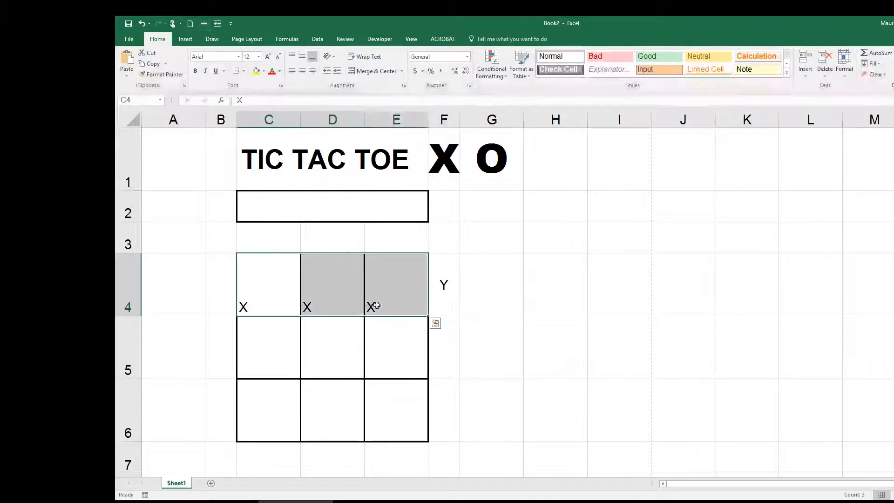
{"action": "left_click", "coordinate": [303, 56]}
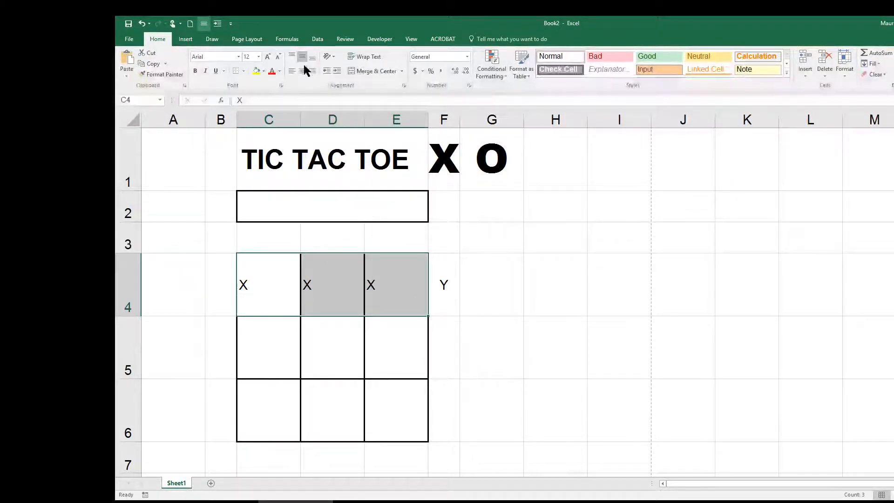
{"action": "left_click", "coordinate": [302, 71]}
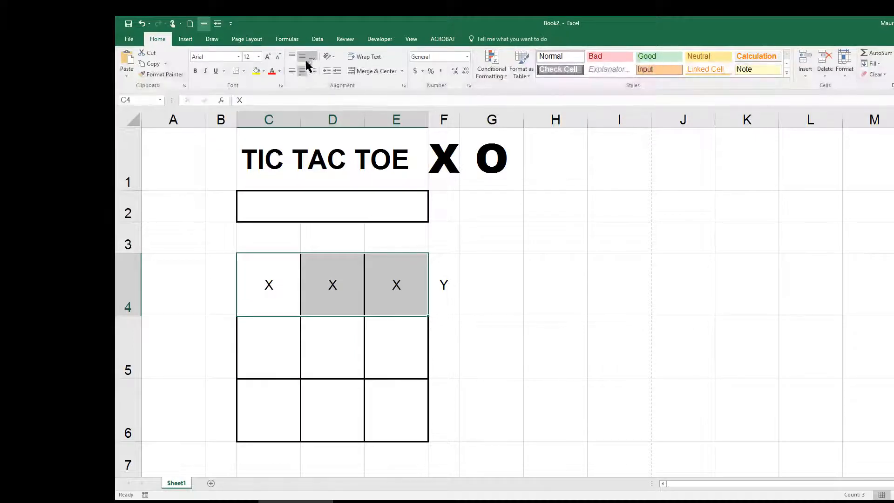
Set the font of cells C4:E4 to Arial Black at size 36
{"action": "left_click", "coordinate": [238, 56]}
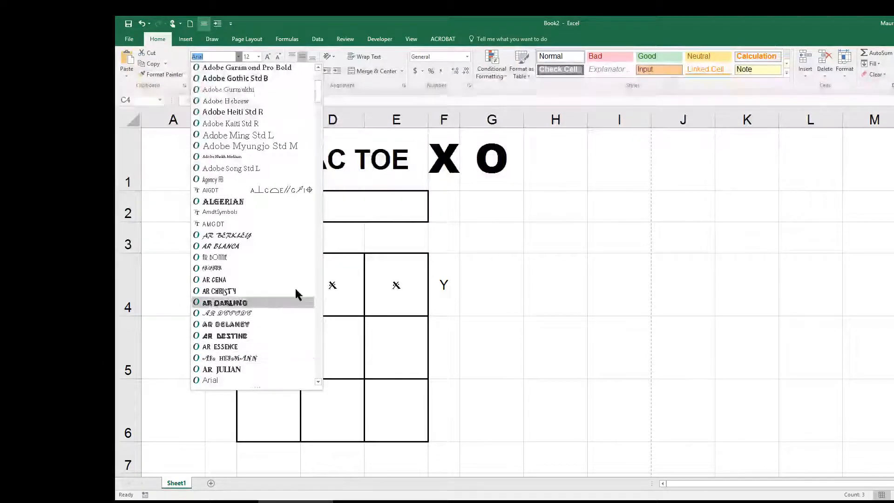
{"action": "scroll", "coordinate": [296, 217], "scroll_direction": "down", "scroll_amount": 4}
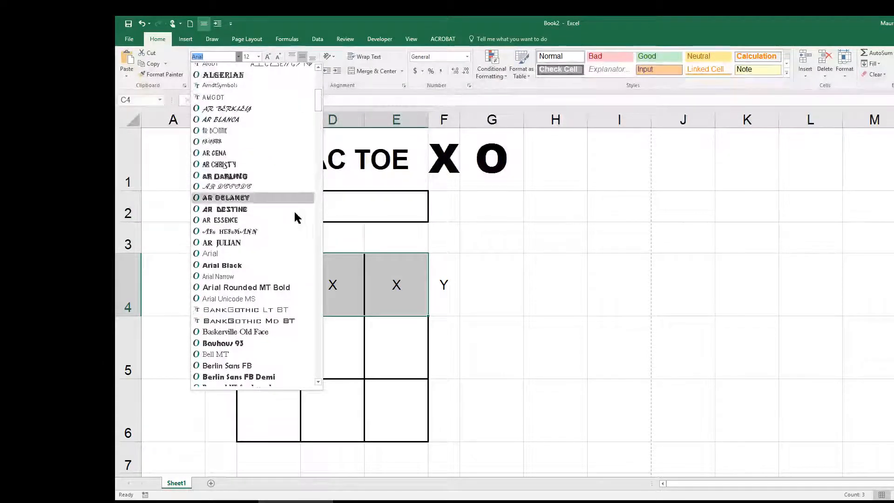
{"action": "left_click", "coordinate": [235, 267]}
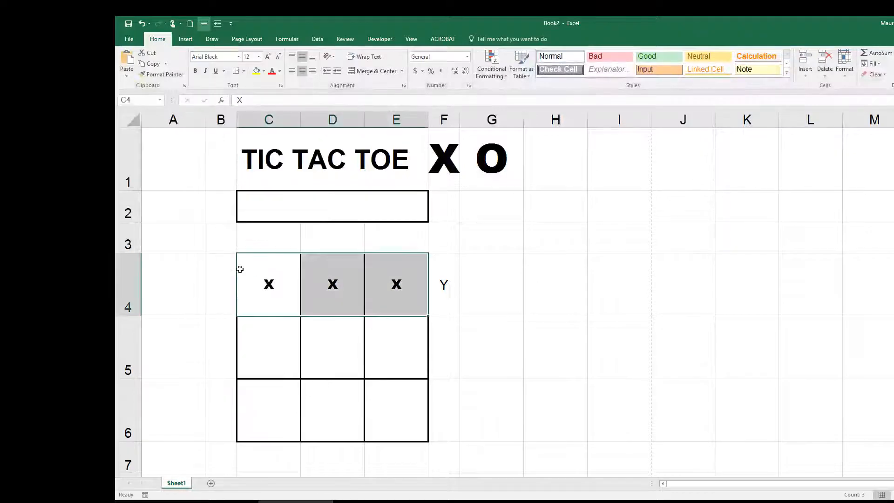
{"action": "left_click", "coordinate": [258, 57]}
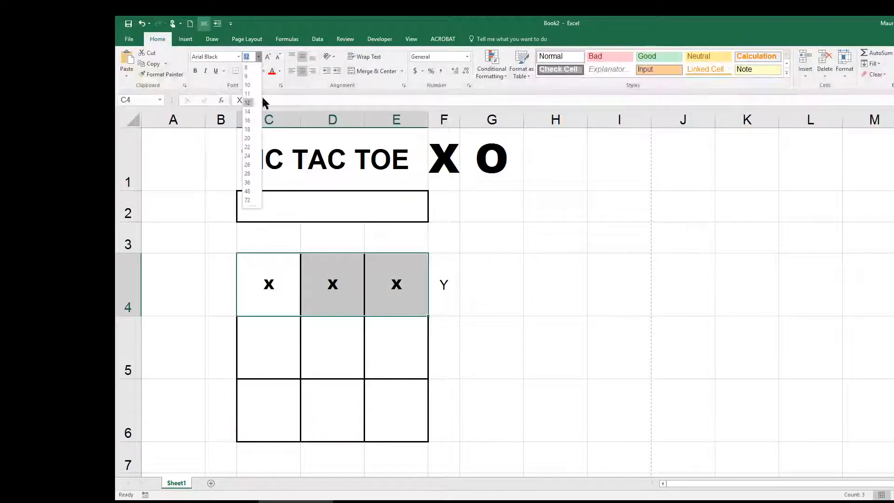
{"action": "left_click", "coordinate": [247, 182]}
{"action": "left_click", "coordinate": [490, 362]}
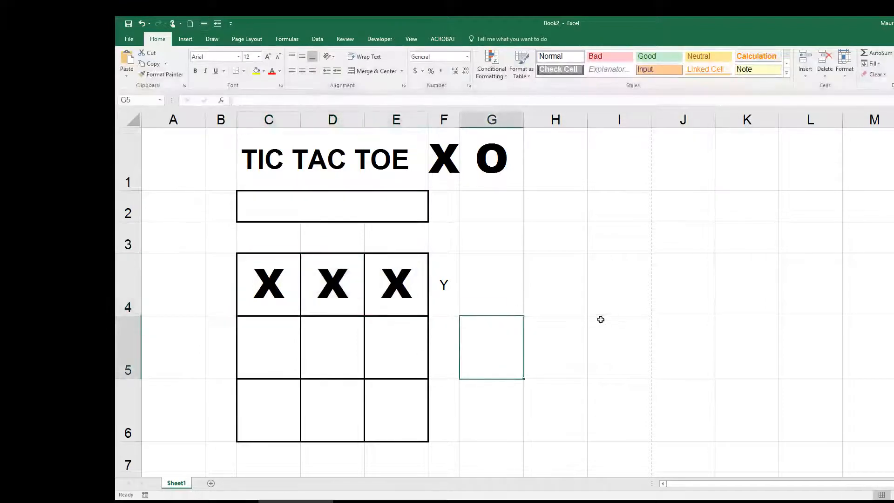
Test the row formula with the other symbol by replacing the entries in C4, D4 and E4 with O
{"action": "left_click", "coordinate": [281, 300]}
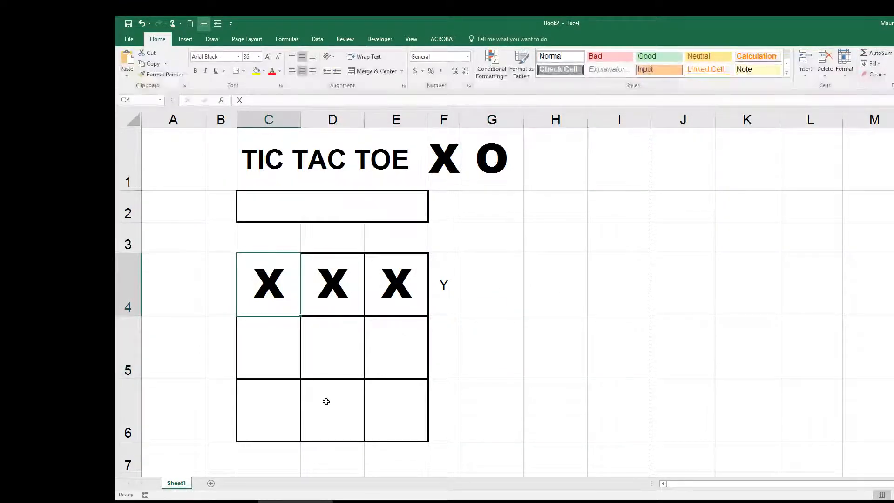
{"action": "type", "text": "O"}
{"action": "key", "text": "Tab"}
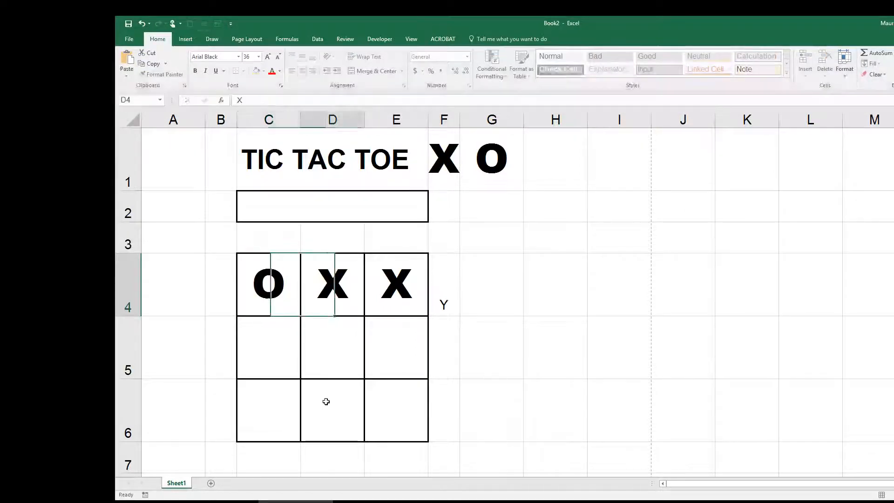
{"action": "type", "text": "O"}
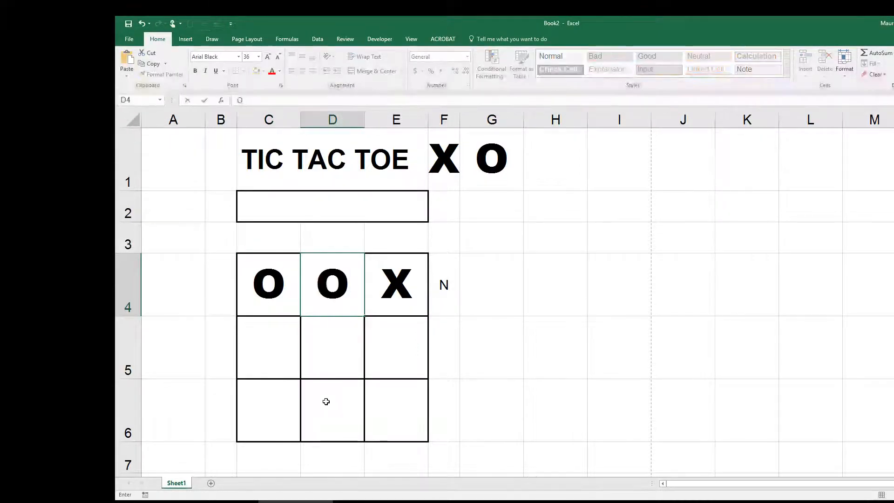
{"action": "key", "text": "Tab"}
{"action": "type", "text": "O"}
{"action": "key", "text": "ctrl+Return"}
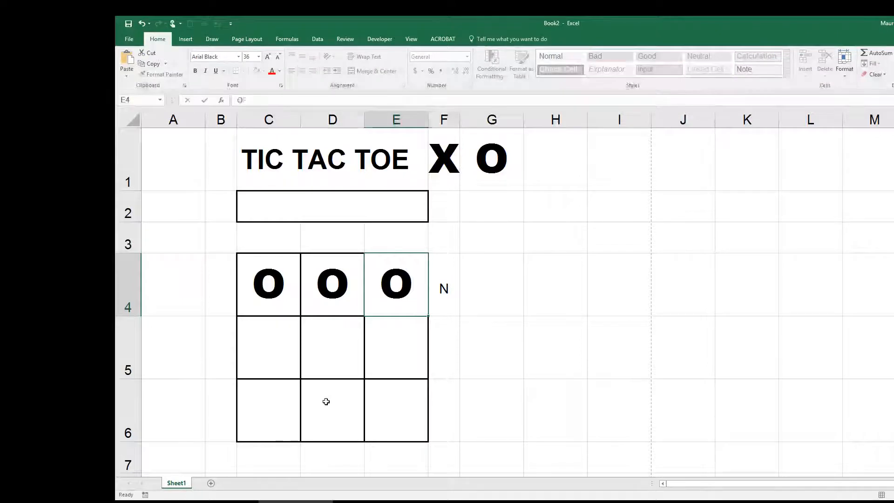
{"action": "left_click", "coordinate": [467, 319]}
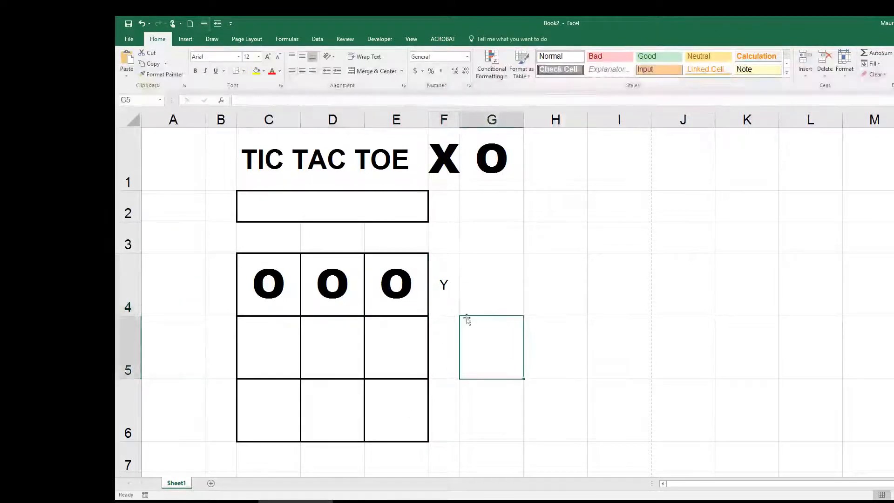
Clear only the contents of C4:E4, keeping the cell formatting
{"action": "left_click_drag", "start_coordinate": [296, 281], "coordinate": [405, 279]}
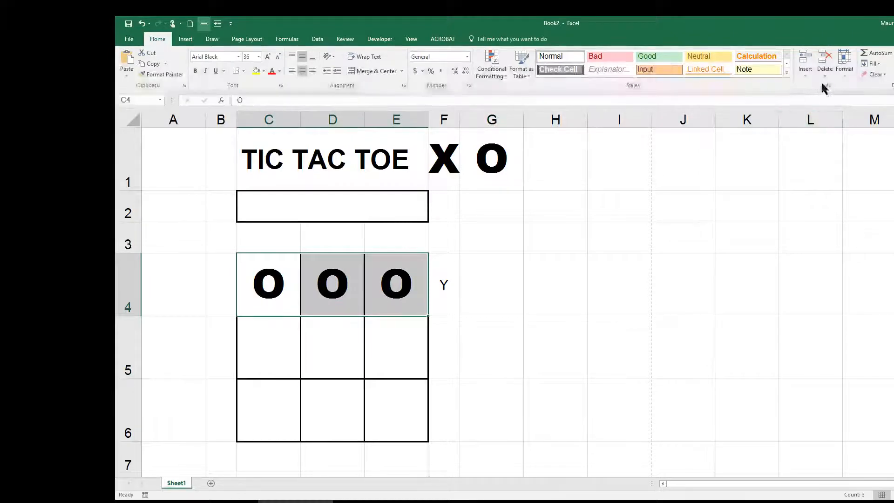
{"action": "left_click", "coordinate": [884, 76]}
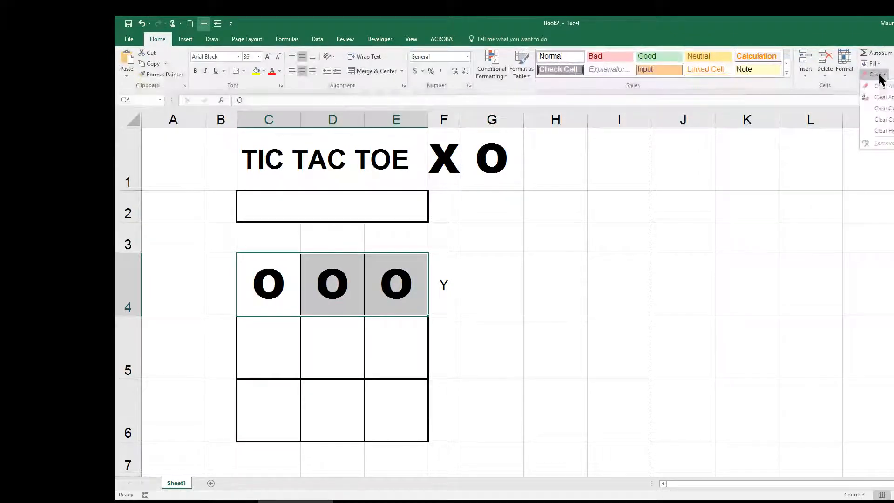
{"action": "left_click", "coordinate": [885, 110]}
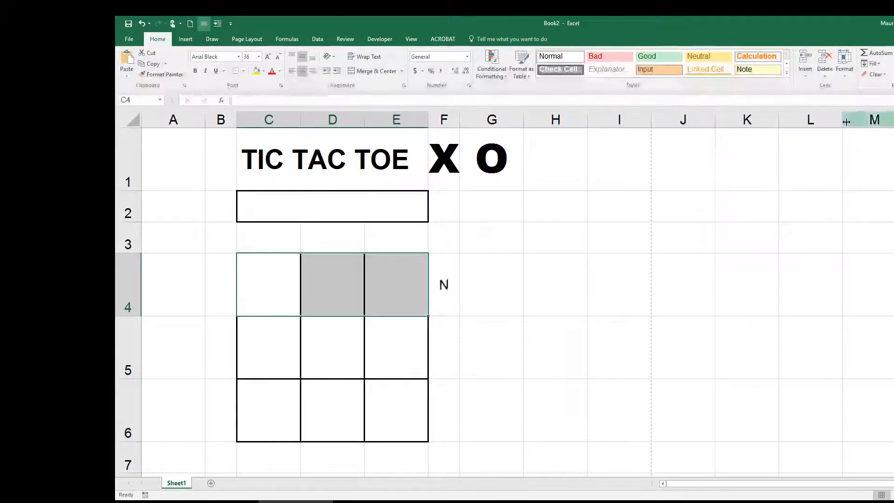
{"action": "left_click", "coordinate": [584, 276]}
Copy the win-check formula from F4 into cells F5, F6 and F7
{"action": "left_click", "coordinate": [442, 289]}
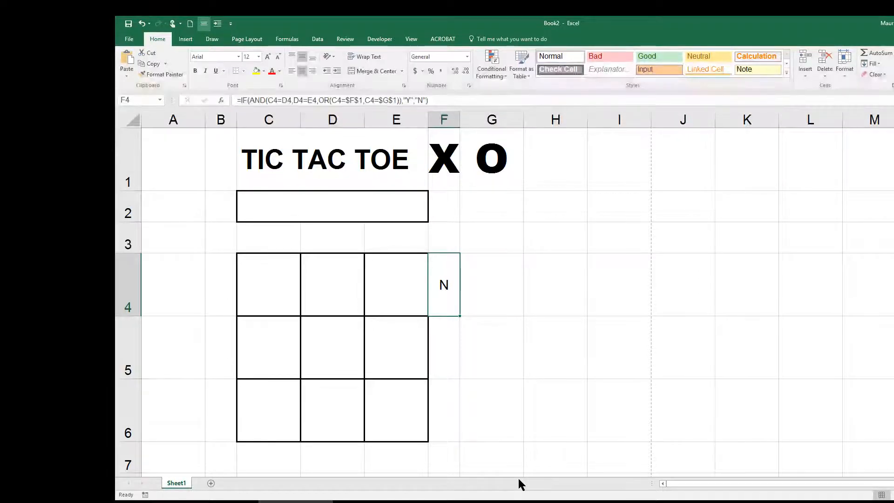
{"action": "key", "text": "ctrl+c"}
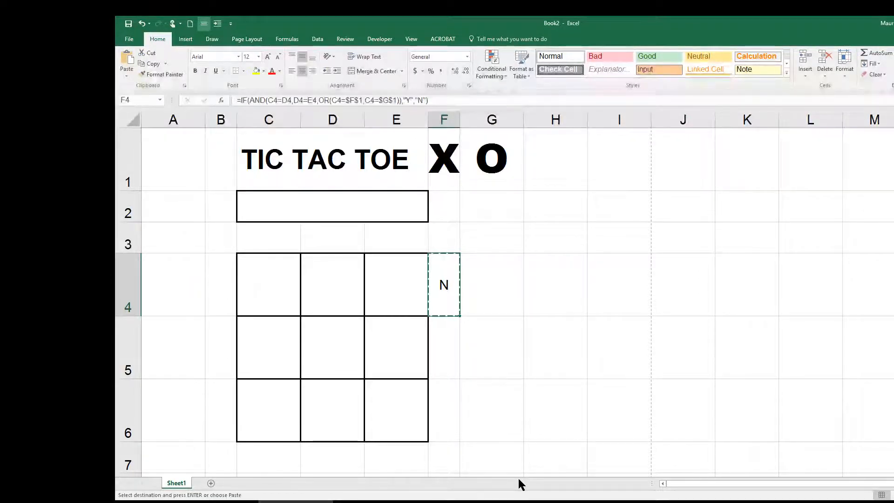
{"action": "left_click", "coordinate": [443, 368]}
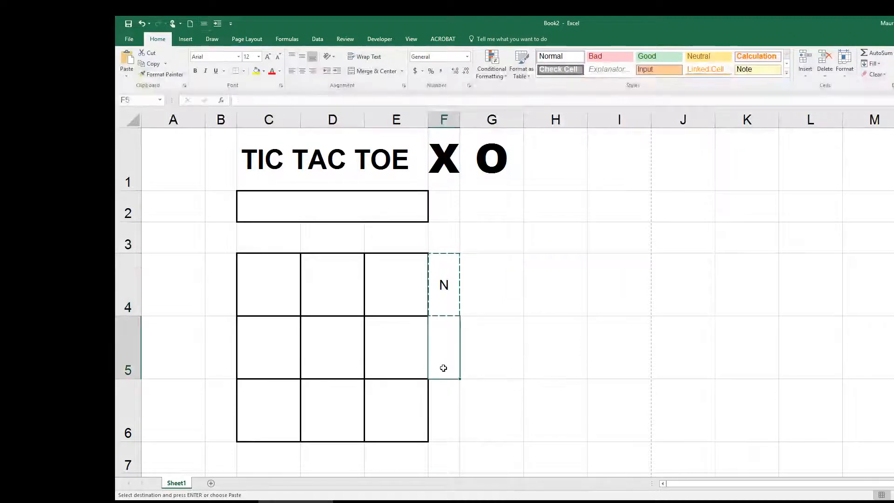
{"action": "key", "text": "ctrl+v"}
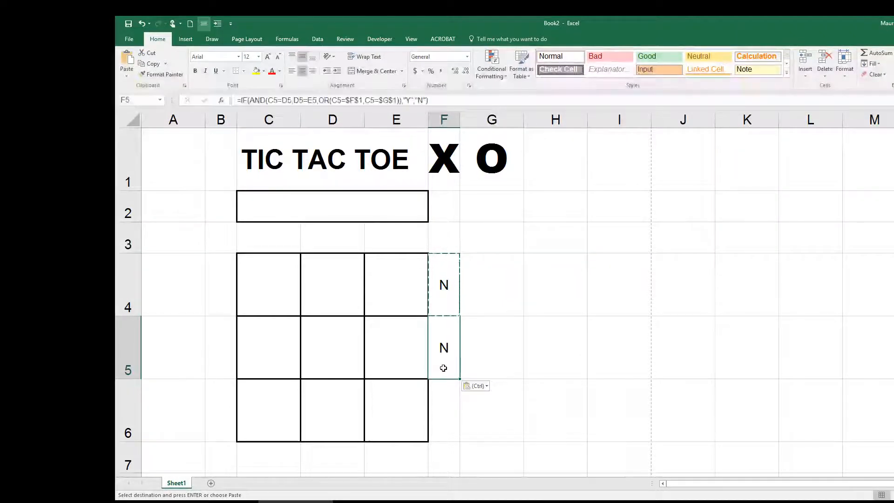
{"action": "key", "text": "Down"}
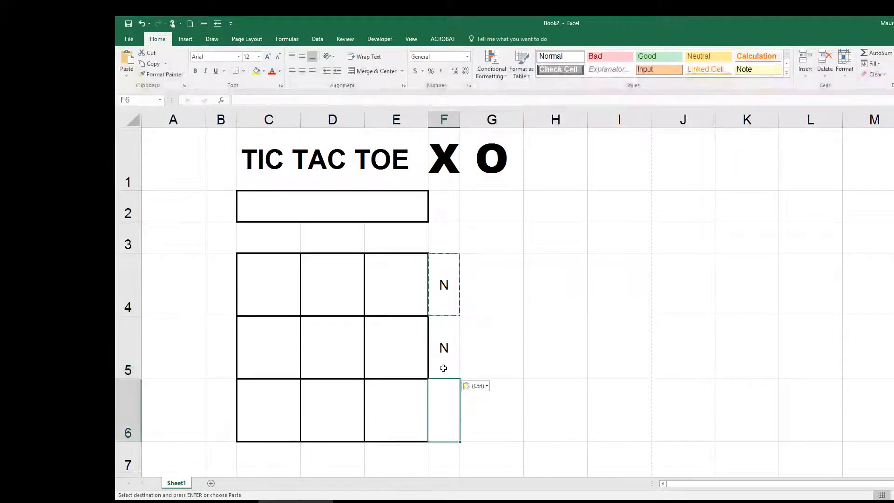
{"action": "key", "text": "ctrl+v"}
{"action": "key", "text": "Down"}
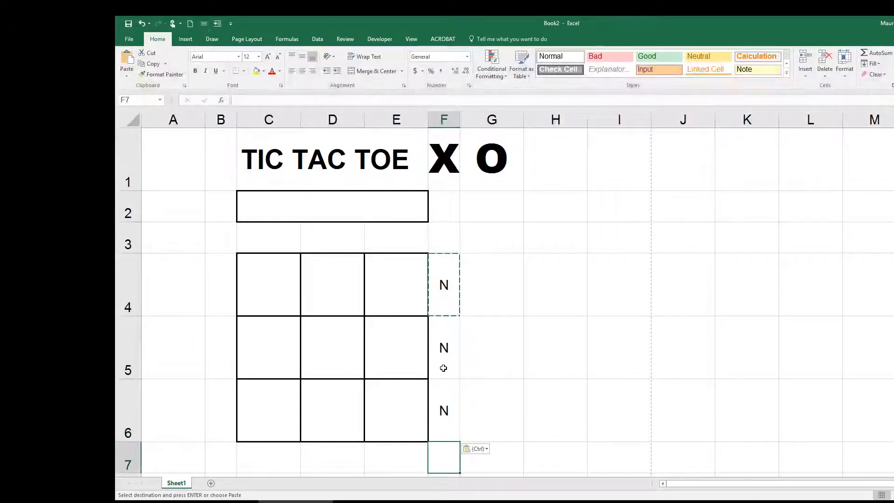
{"action": "key", "text": "ctrl+v"}
Paste the copied F4 win-check formula into cells B7, C7 and D7 below the board
{"action": "key", "text": "Left"}
{"action": "key", "text": "Left"}
{"action": "key", "text": "Left"}
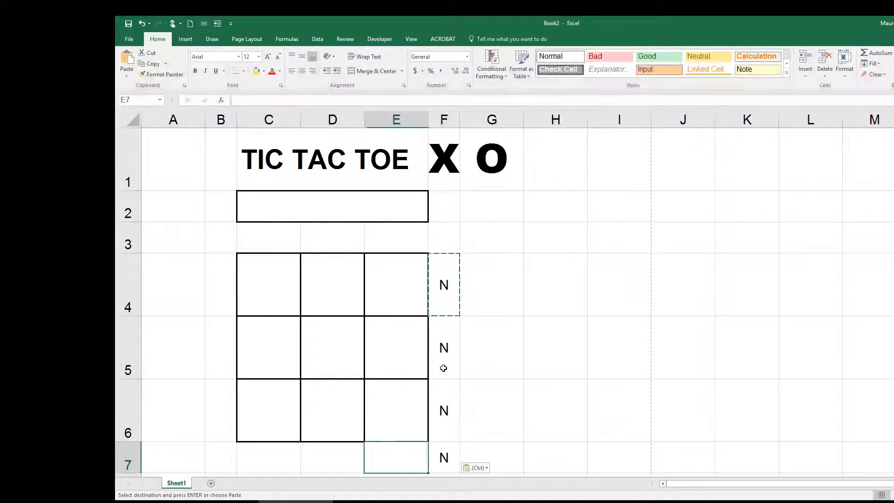
{"action": "key", "text": "Left"}
{"action": "key", "text": "ctrl+v"}
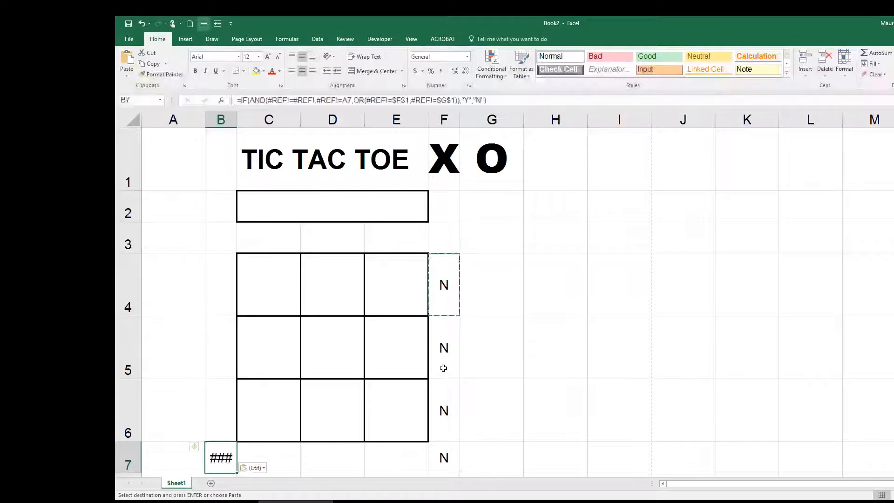
{"action": "key", "text": "Right"}
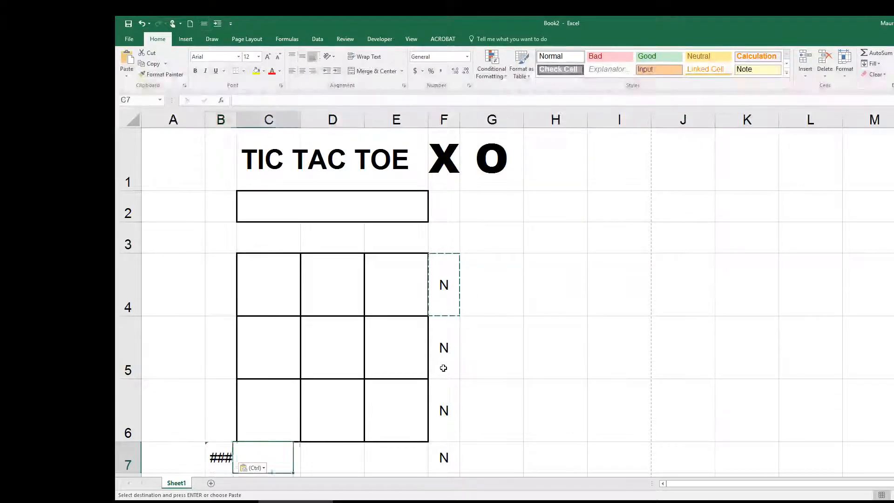
{"action": "key", "text": "ctrl+v"}
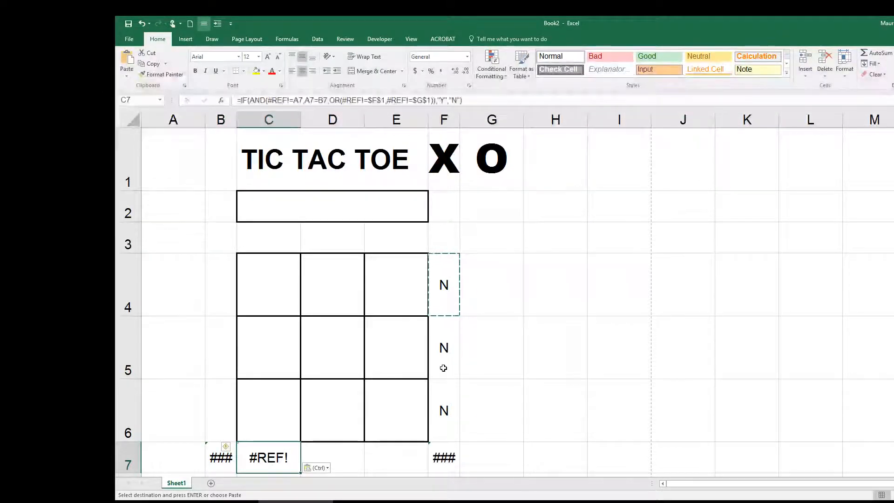
{"action": "key", "text": "Right"}
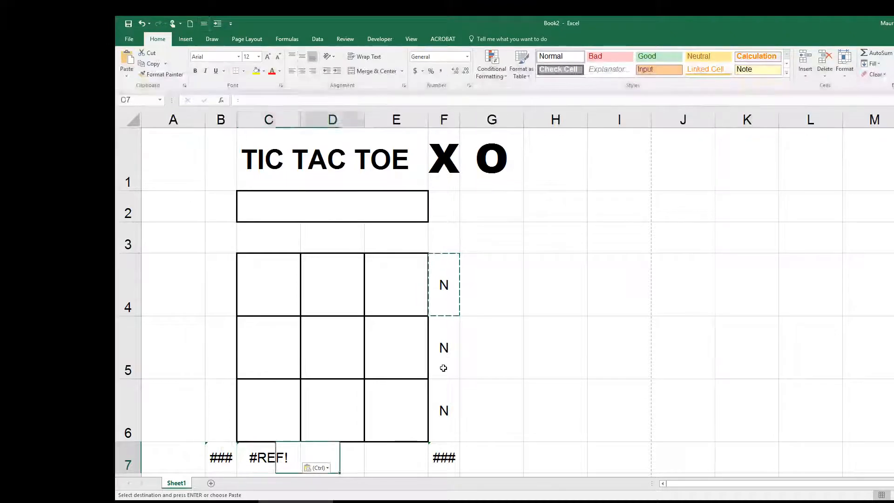
{"action": "key", "text": "ctrl+v"}
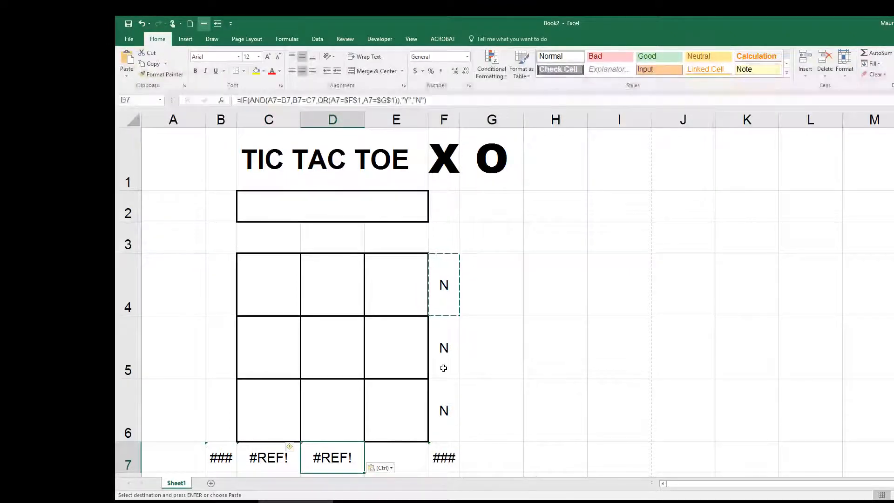
Copy the win-check formula from F4 again and paste it into B7 and E7
{"action": "key", "text": "Right"}
{"action": "key", "text": "ctrl+c"}
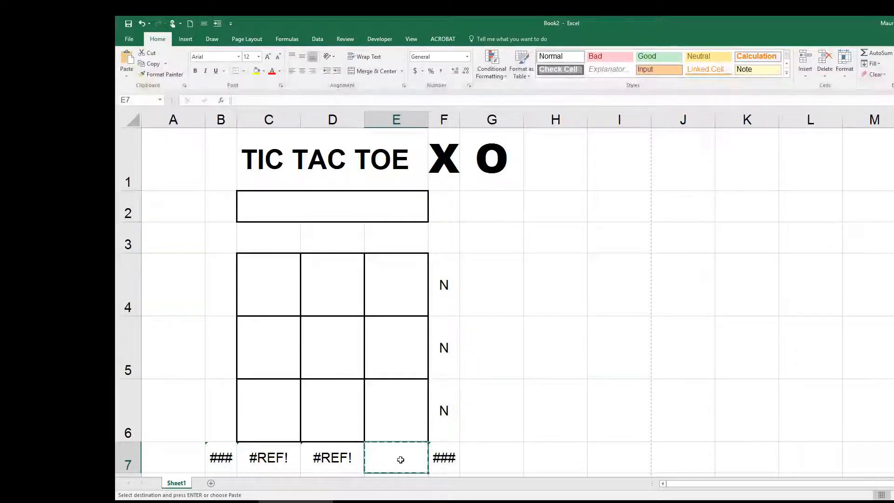
{"action": "left_click", "coordinate": [445, 299]}
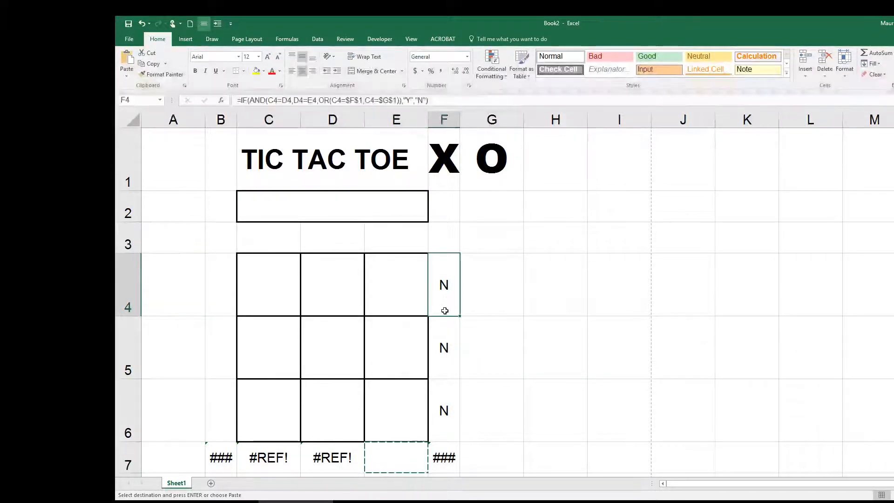
{"action": "key", "text": "ctrl+c"}
{"action": "key", "text": "Left"}
{"action": "key", "text": "Left"}
{"action": "key", "text": "Left"}
{"action": "key", "text": "Left"}
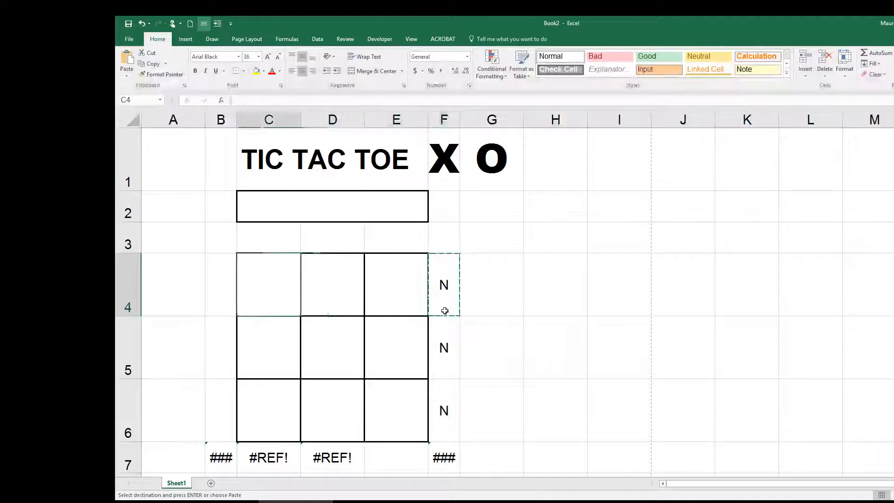
{"action": "key", "text": "Down"}
{"action": "key", "text": "Down"}
{"action": "key", "text": "Down"}
{"action": "key", "text": "Down"}
{"action": "key", "text": "Up"}
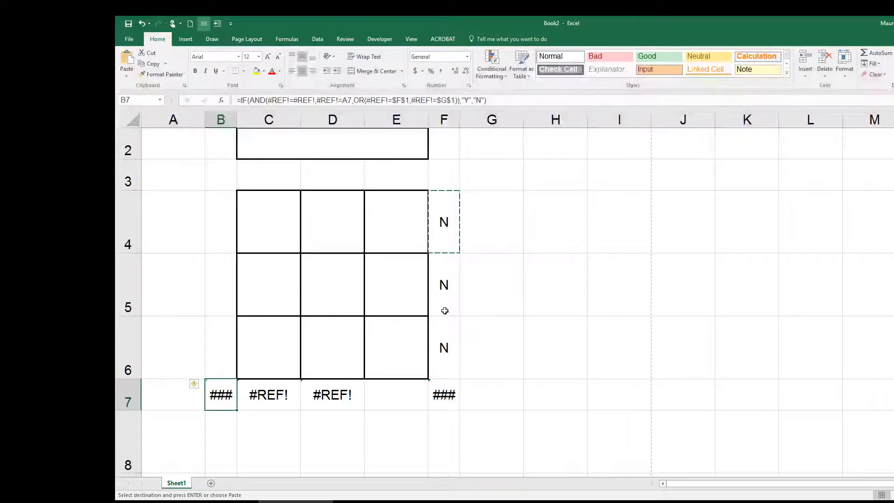
{"action": "key", "text": "ctrl+v"}
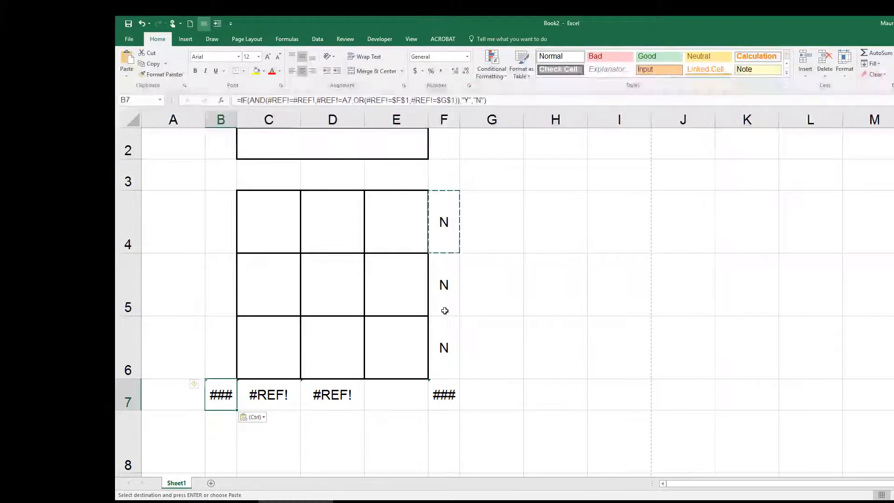
{"action": "key", "text": "Right"}
{"action": "key", "text": "Right"}
{"action": "key", "text": "Right"}
{"action": "key", "text": "ctrl+v"}
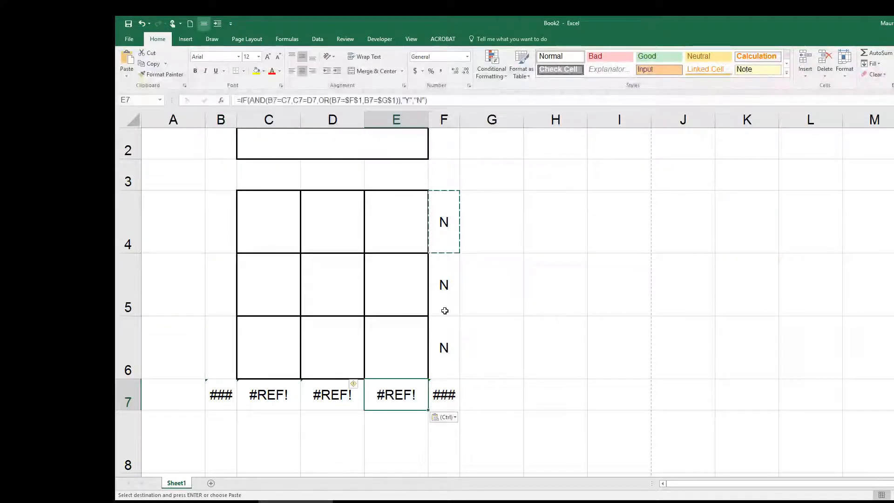
Inspect which cells the win-check formulas in F5 and F6 refer to
{"action": "left_click", "coordinate": [442, 286]}
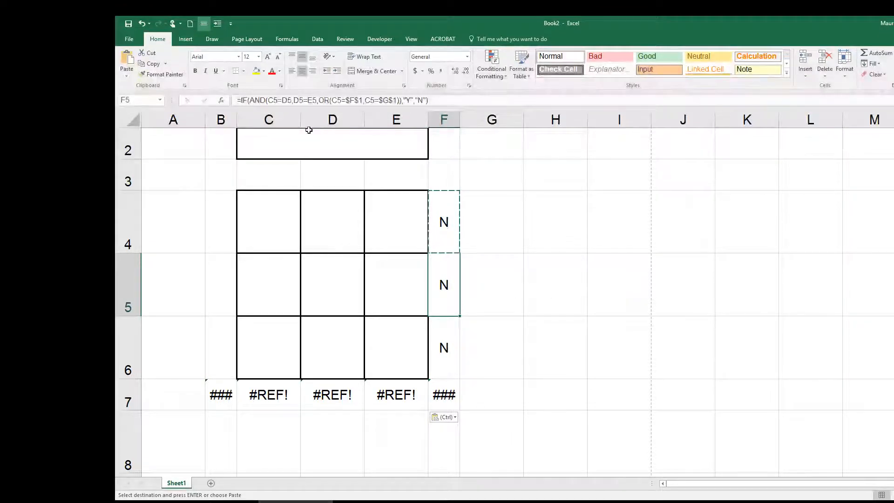
{"action": "left_click", "coordinate": [473, 99]}
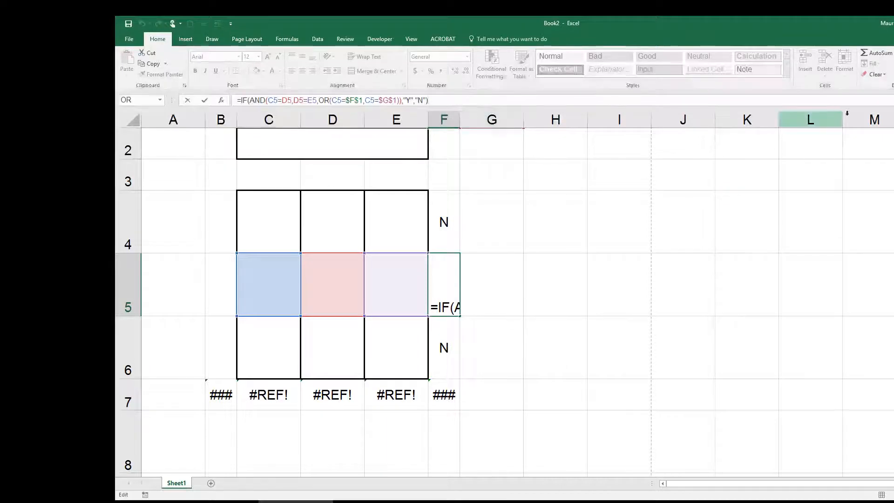
{"action": "scroll", "coordinate": [367, 285], "scroll_direction": "up", "scroll_amount": 1}
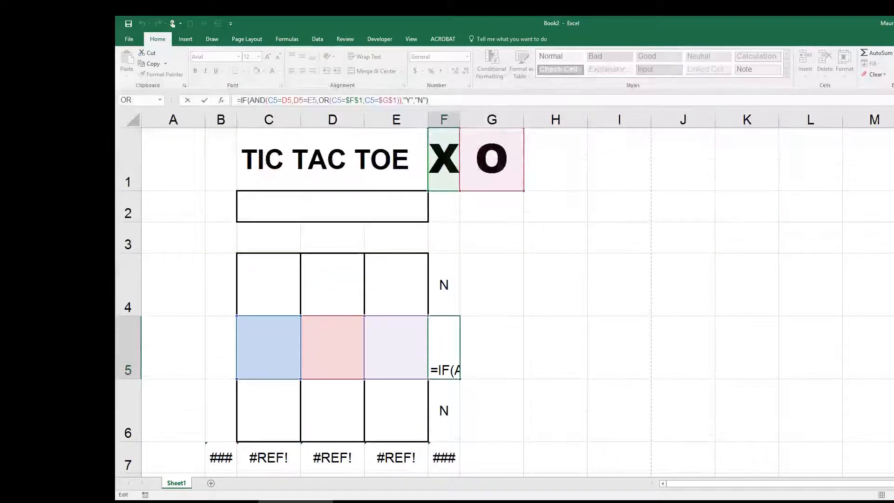
{"action": "left_click", "coordinate": [449, 413]}
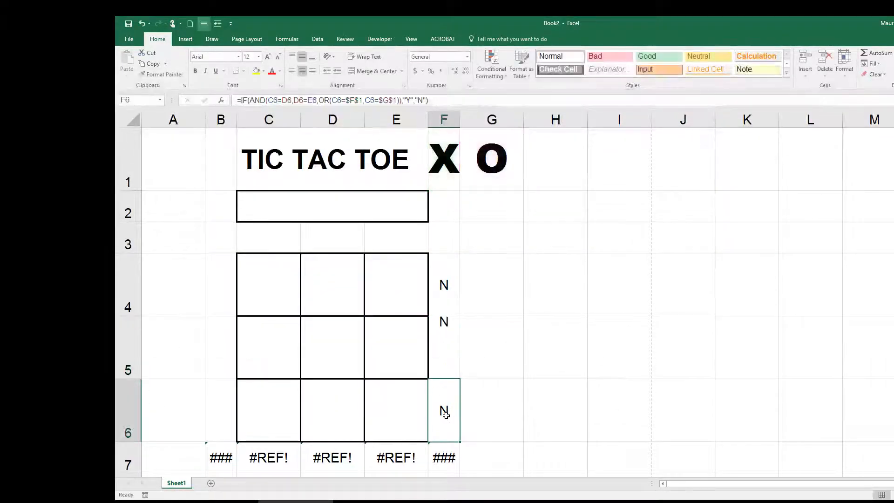
{"action": "left_click", "coordinate": [447, 100]}
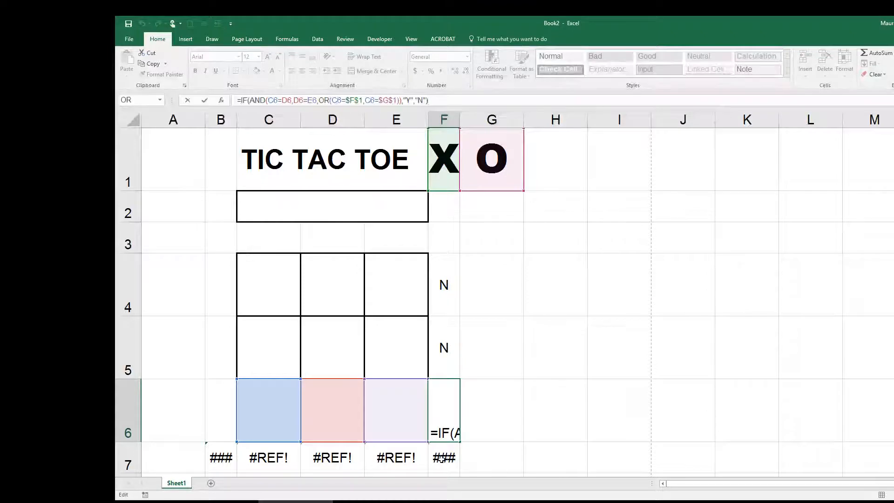
{"action": "key", "text": "Return"}
In the F7 formula, change the first AND comparison to C4=D5 for the diagonal check
{"action": "left_click", "coordinate": [434, 99]}
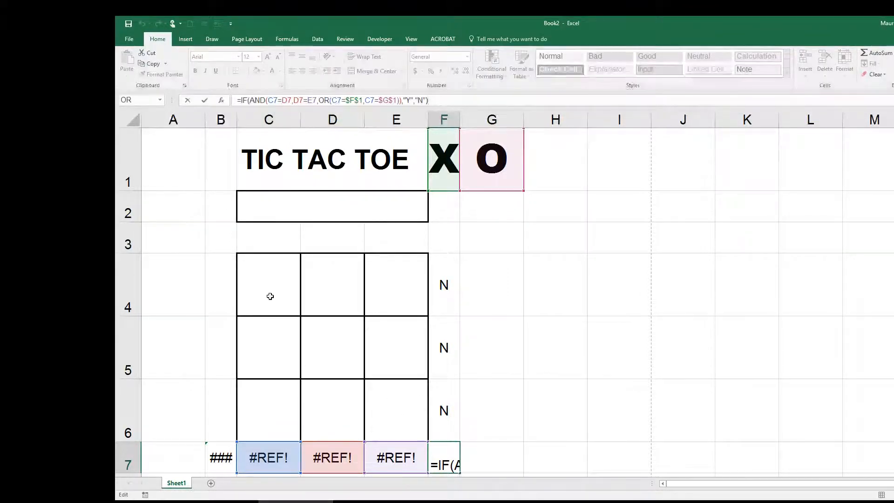
{"action": "left_click", "coordinate": [276, 100]}
{"action": "key", "text": "BackSpace"}
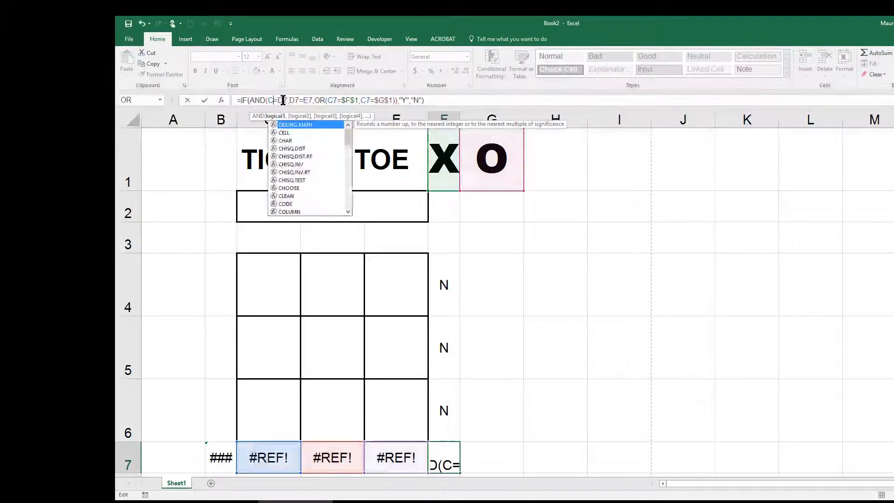
{"action": "type", "text": "4"}
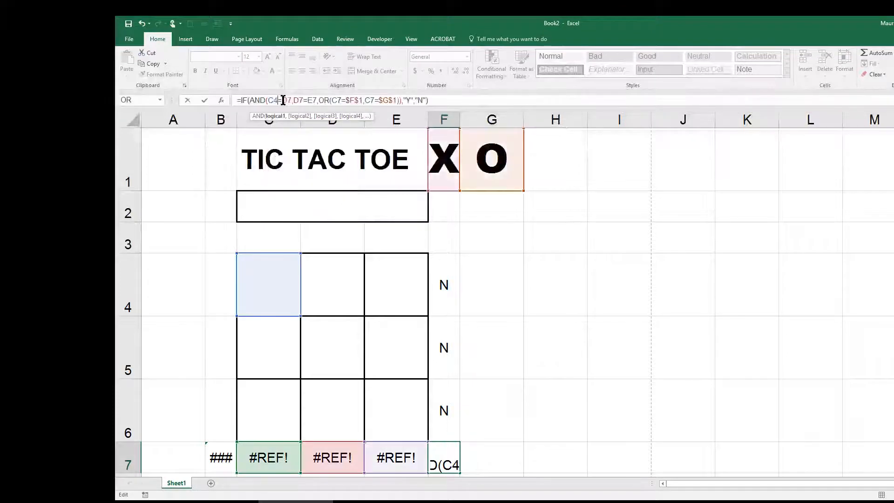
{"action": "key", "text": "Right"}
{"action": "key", "text": "Right"}
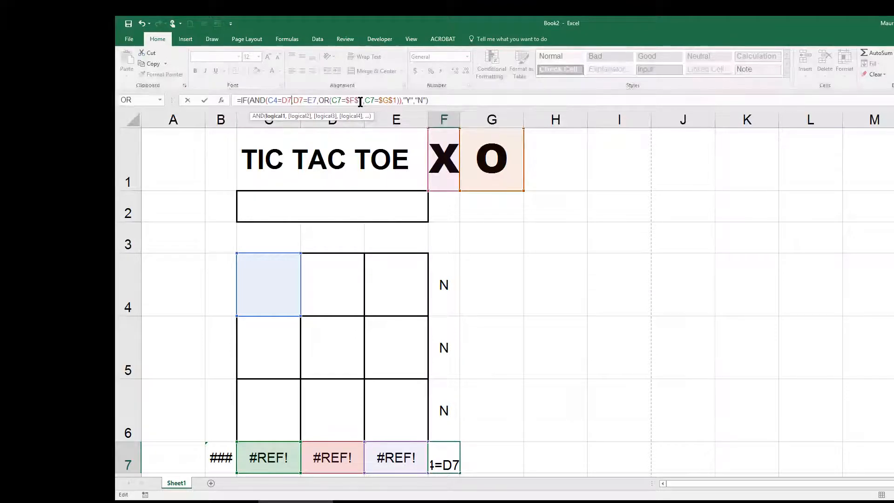
{"action": "key", "text": "BackSpace"}
{"action": "type", "text": "5"}
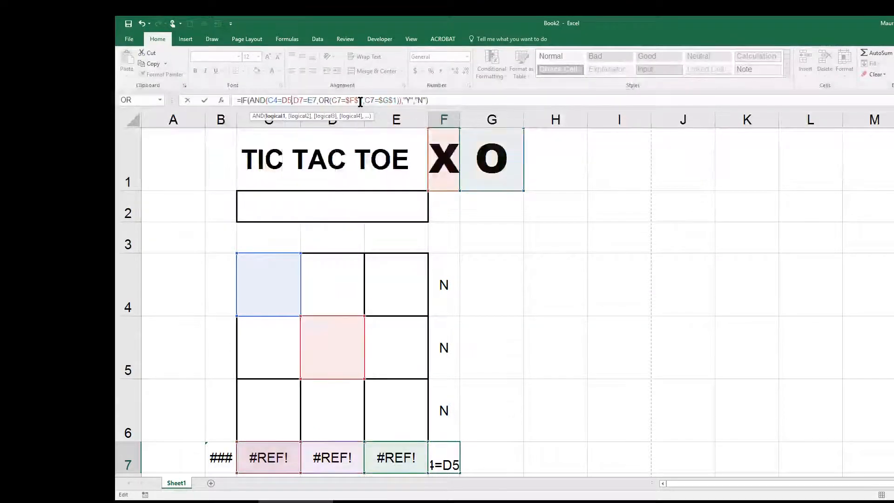
Change the second AND comparison in the F7 formula to D5=E6 and commit the formula
{"action": "left_click", "coordinate": [304, 101]}
{"action": "key", "text": "BackSpace"}
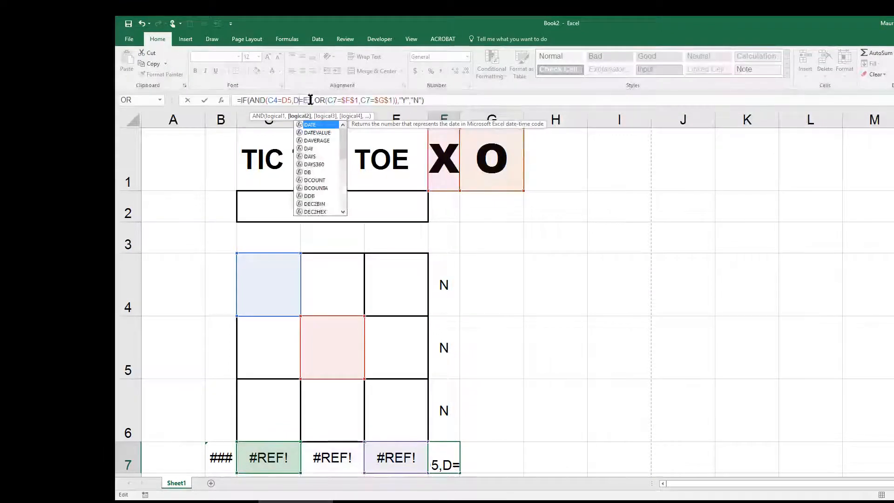
{"action": "type", "text": "5"}
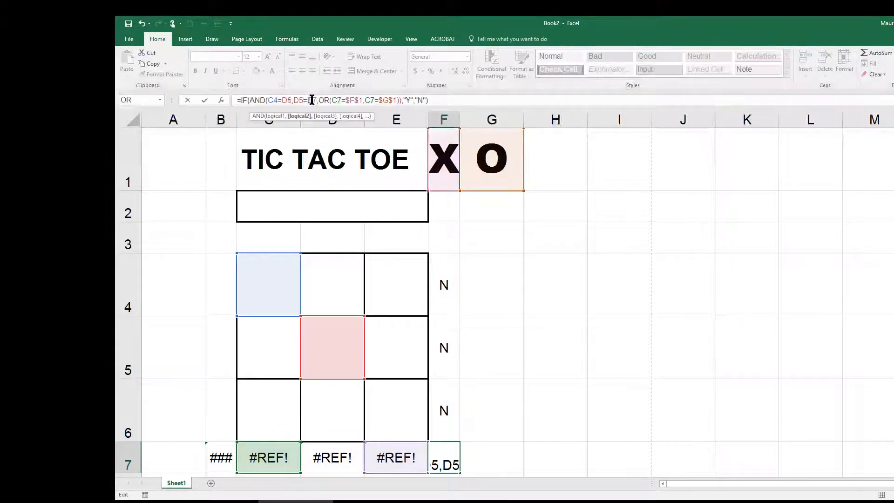
{"action": "key", "text": "Right"}
{"action": "key", "text": "Right"}
{"action": "key", "text": "Right"}
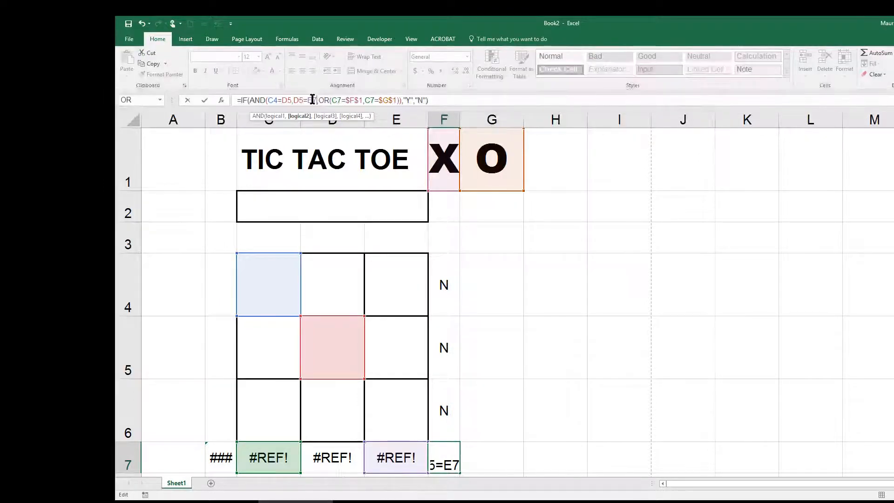
{"action": "key", "text": "BackSpace"}
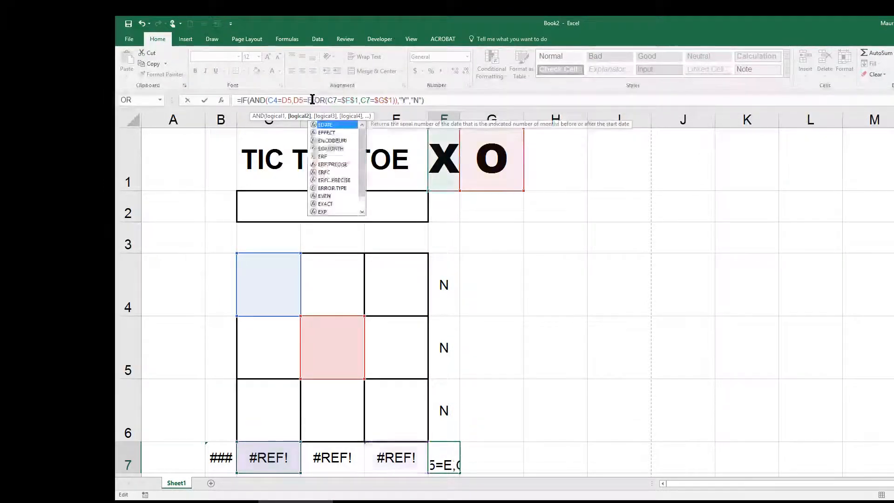
{"action": "type", "text": "6"}
{"action": "key", "text": "Return"}
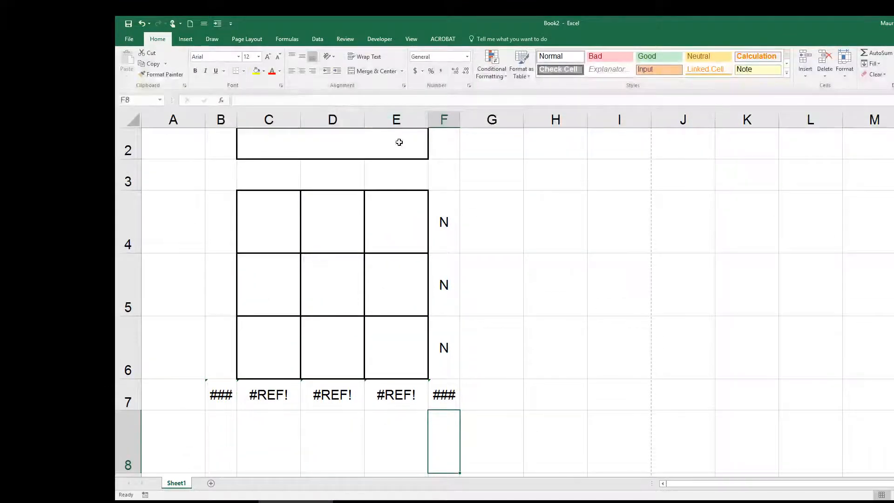
Correct the OR part of the F7 formula so it reads OR(C4=$F$1,C4=$G$1)
{"action": "key", "text": "Up"}
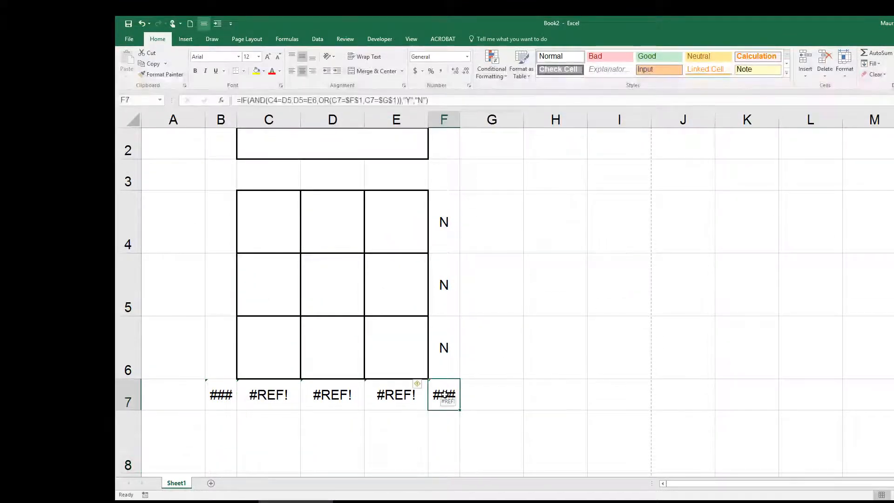
{"action": "left_click", "coordinate": [476, 100]}
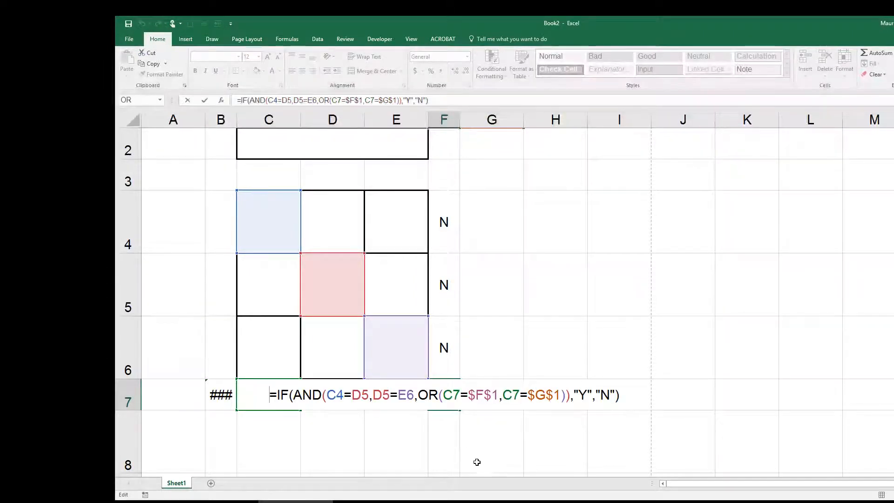
{"action": "key", "text": "ctrl+Return"}
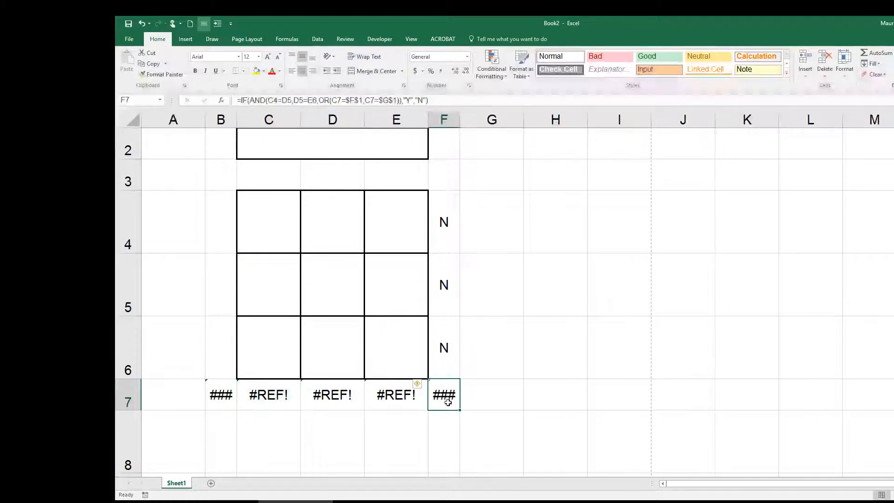
{"action": "left_click", "coordinate": [452, 100]}
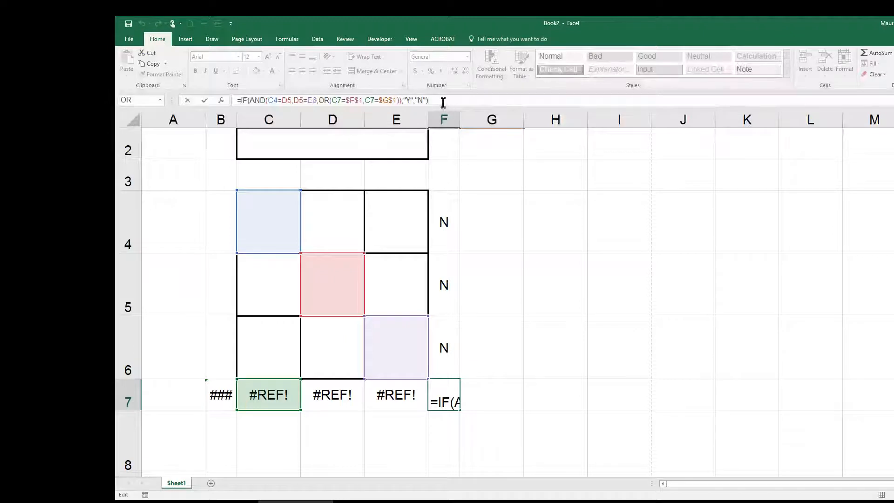
{"action": "left_click", "coordinate": [340, 104]}
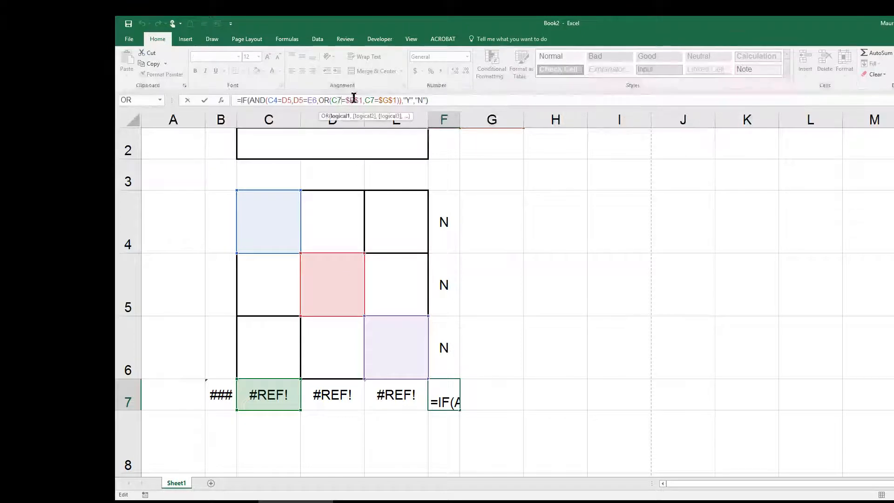
{"action": "key", "text": "BackSpace"}
{"action": "type", "text": "4"}
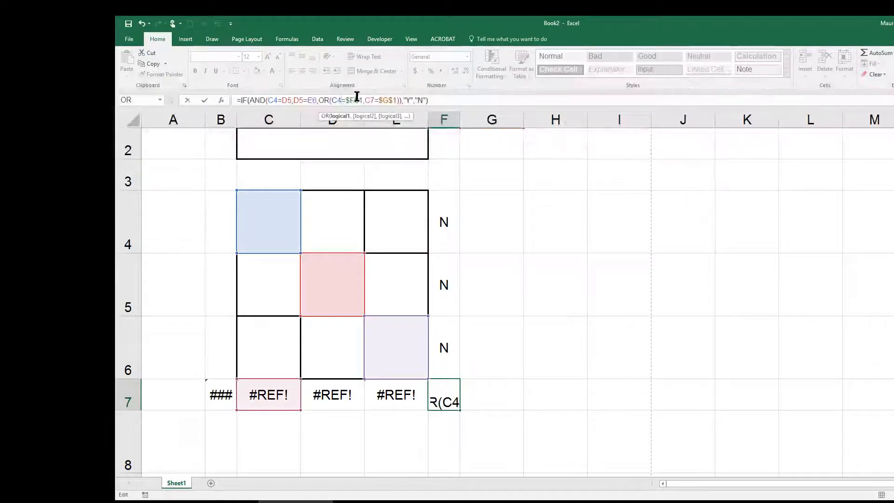
{"action": "left_click", "coordinate": [375, 100]}
{"action": "key", "text": "BackSpace"}
{"action": "type", "text": "4"}
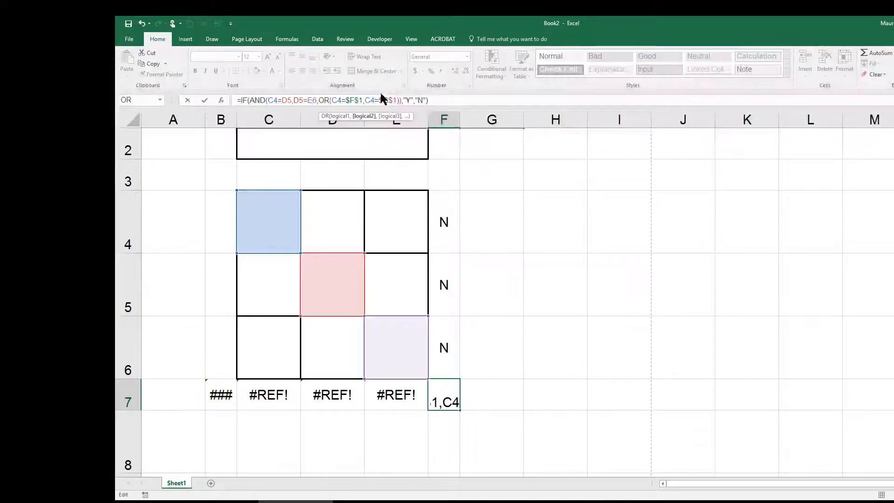
{"action": "key", "text": "Return"}
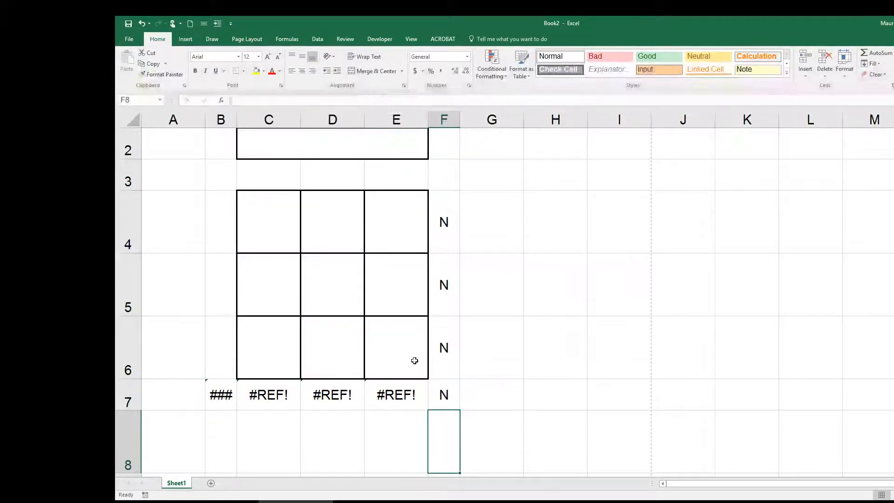
Inspect which cells the diagonal win-check formulas in F7 and B7 refer to
{"action": "left_click", "coordinate": [446, 395]}
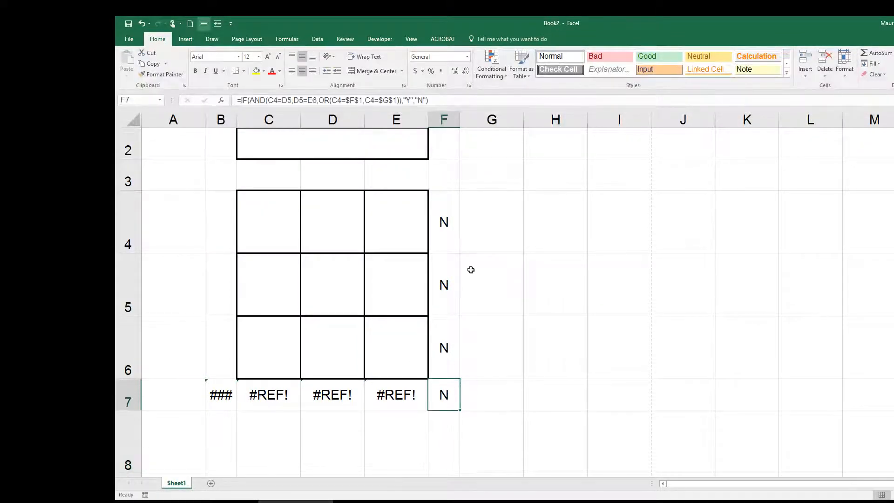
{"action": "left_click", "coordinate": [457, 95]}
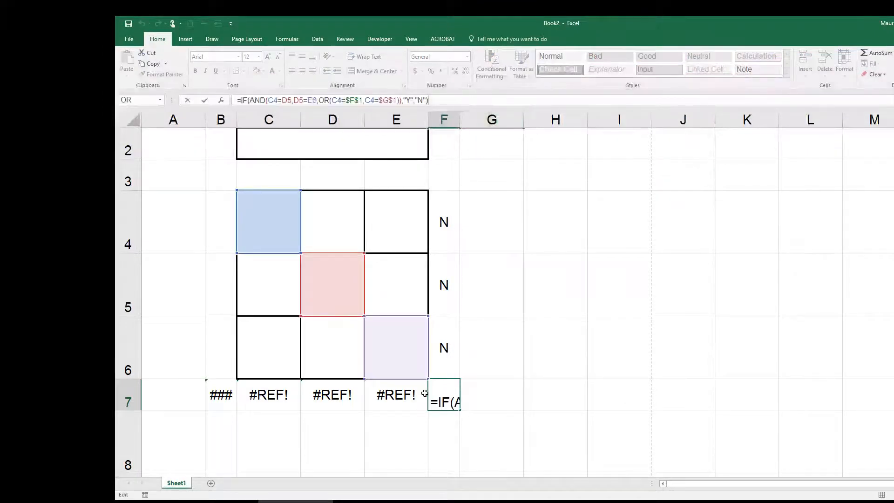
{"action": "left_click", "coordinate": [225, 395]}
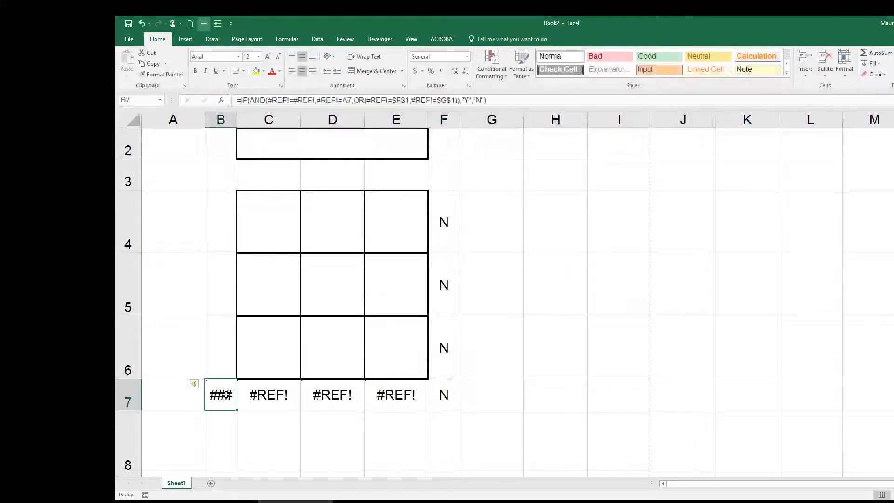
{"action": "left_click", "coordinate": [490, 100]}
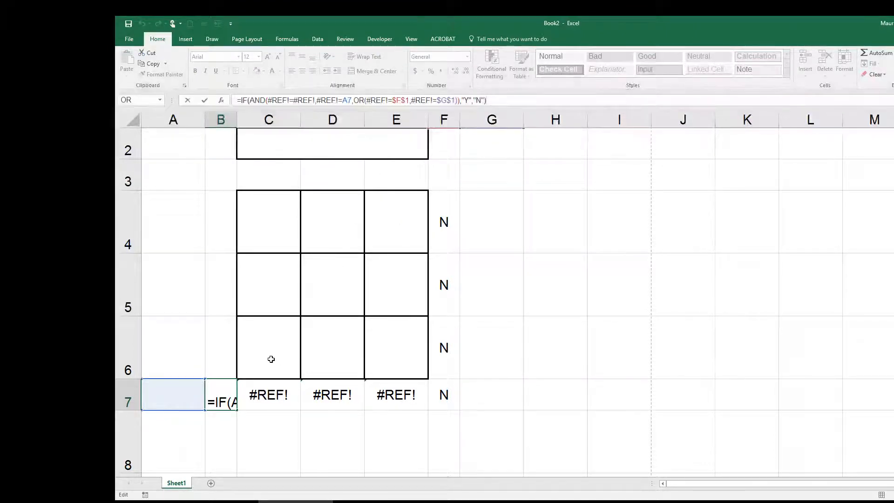
In the B7 formula, replace the first broken reference inside AND with C6
{"action": "left_click", "coordinate": [289, 101]}
{"action": "key", "text": "BackSpace"}
{"action": "key", "text": "BackSpace"}
{"action": "key", "text": "BackSpace"}
{"action": "key", "text": "BackSpace"}
{"action": "key", "text": "BackSpace"}
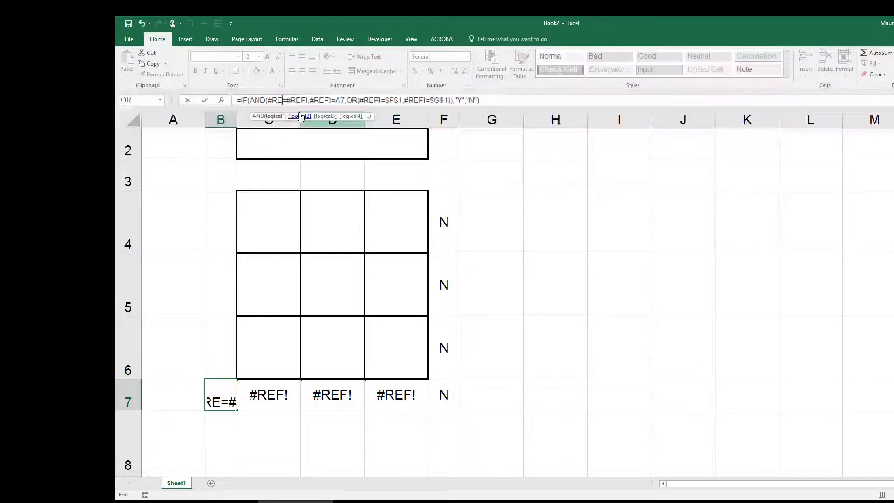
{"action": "type", "text": "C"}
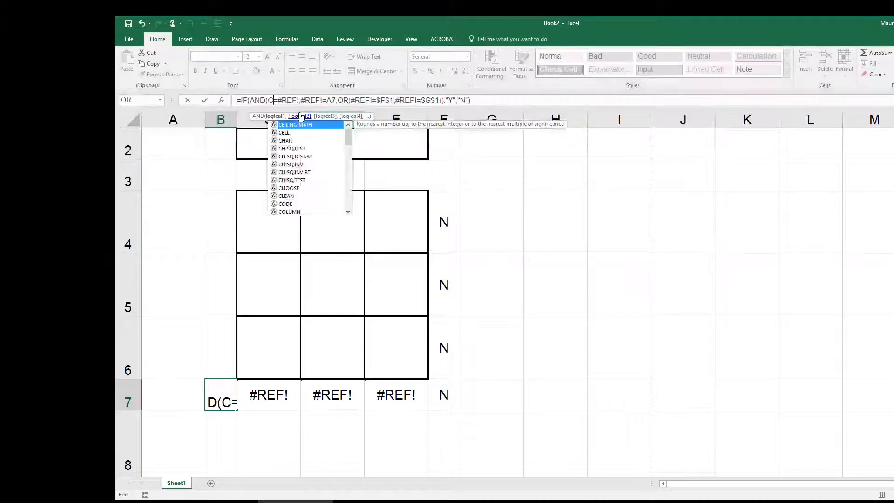
{"action": "type", "text": "6"}
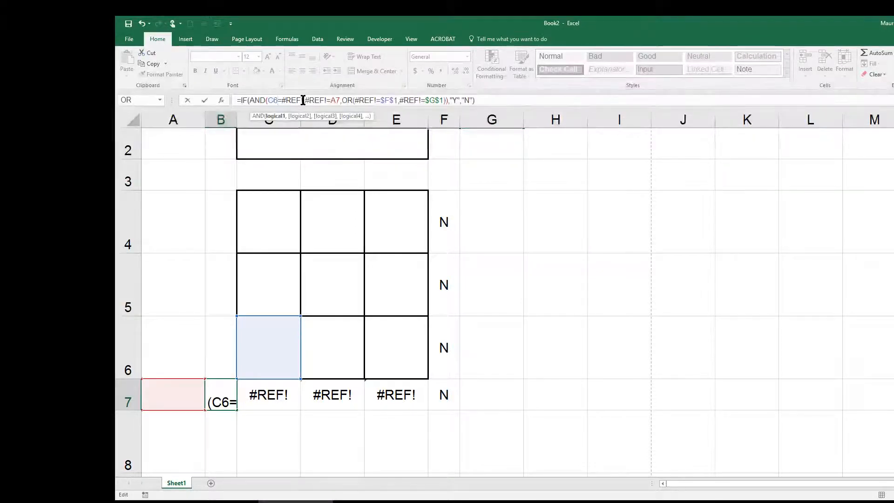
Complete the first AND comparison in the B7 formula as C6=D5
{"action": "left_click", "coordinate": [303, 100]}
{"action": "key", "text": "BackSpace"}
{"action": "key", "text": "BackSpace"}
{"action": "key", "text": "BackSpace"}
{"action": "key", "text": "BackSpace"}
{"action": "key", "text": "BackSpace"}
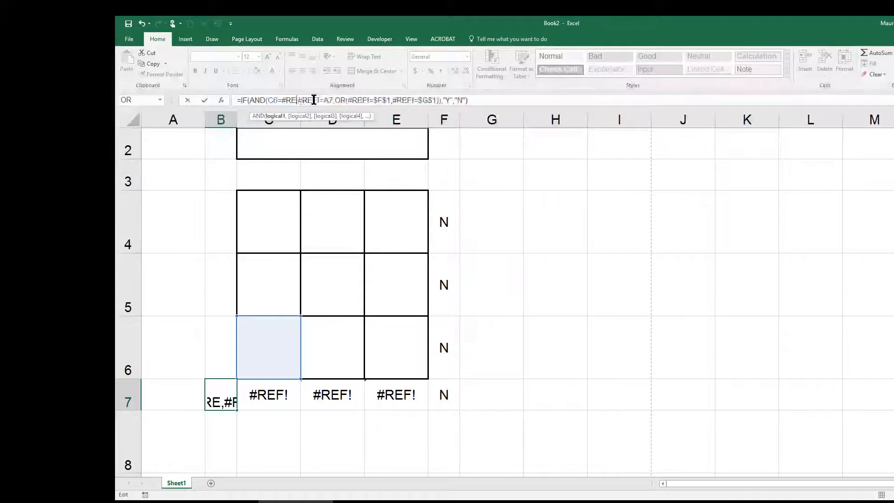
{"action": "type", "text": "D5,"}
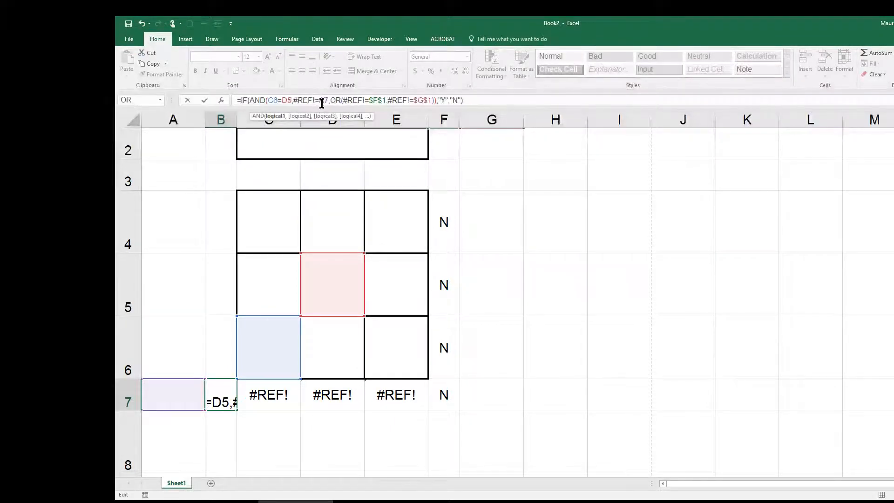
Change the second AND comparison in the B7 formula to D5=E4 for the opposite diagonal
{"action": "left_click", "coordinate": [321, 99]}
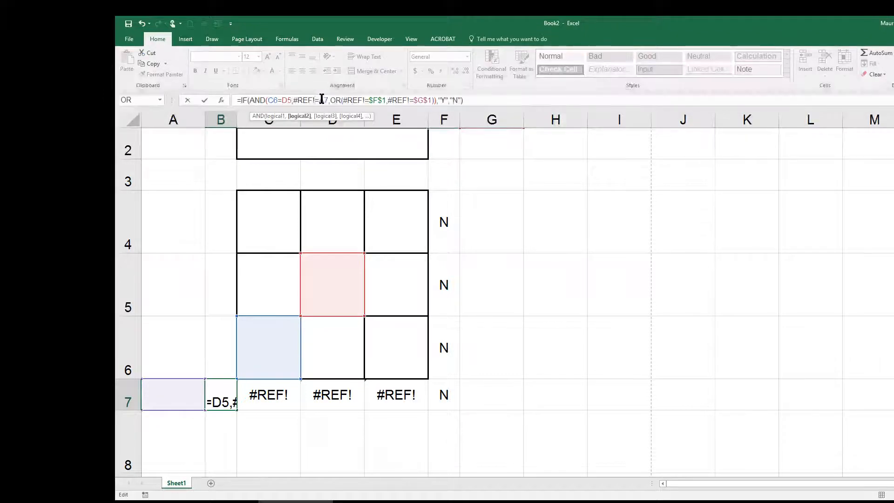
{"action": "key", "text": "BackSpace"}
{"action": "key", "text": "BackSpace"}
{"action": "key", "text": "BackSpace"}
{"action": "key", "text": "BackSpace"}
{"action": "key", "text": "BackSpace"}
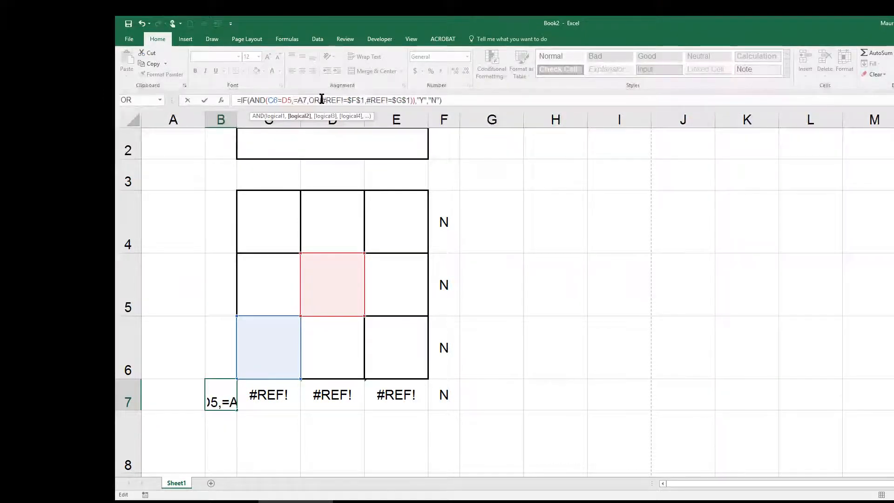
{"action": "type", "text": "D5"}
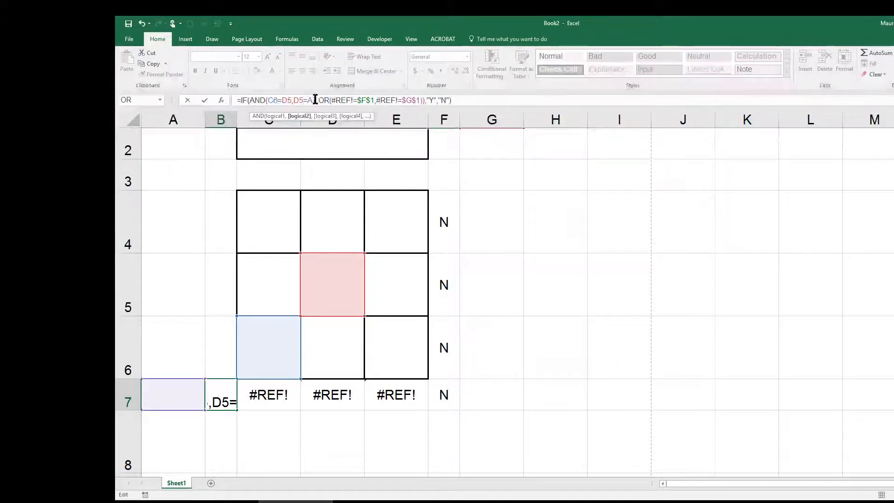
{"action": "left_click", "coordinate": [316, 99]}
{"action": "key", "text": "BackSpace"}
{"action": "key", "text": "BackSpace"}
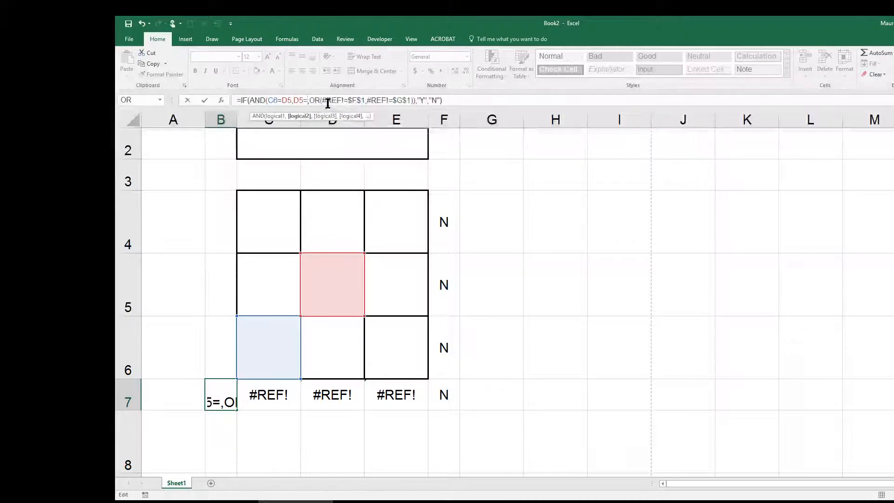
{"action": "type", "text": "E4"}
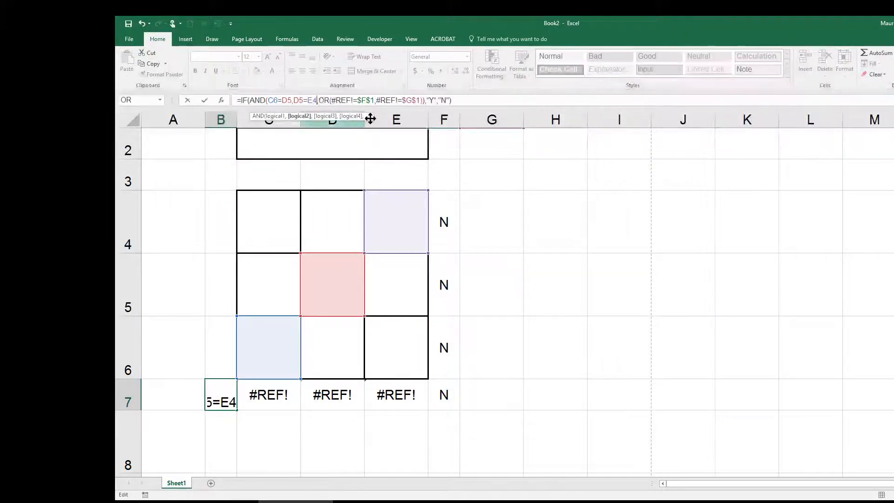
Change the first OR comparison in the B7 formula to C6=$F$1
{"action": "left_click", "coordinate": [354, 101]}
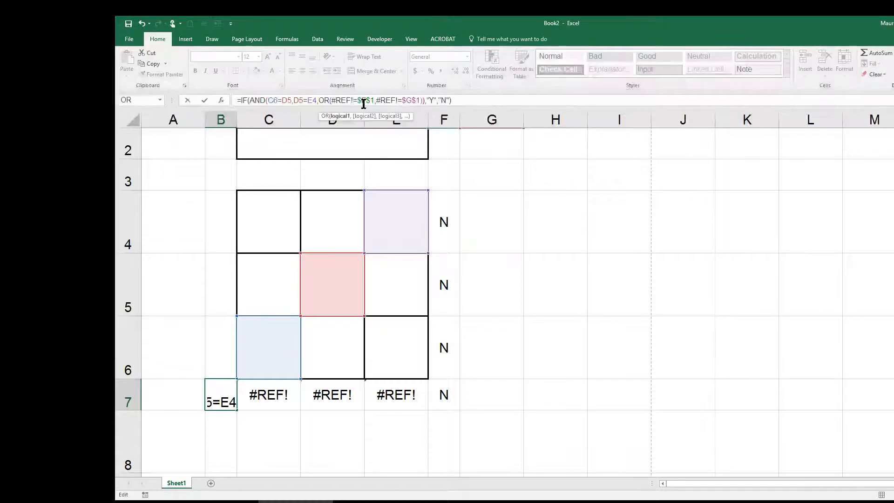
{"action": "key", "text": "BackSpace"}
{"action": "key", "text": "BackSpace"}
{"action": "key", "text": "BackSpace"}
{"action": "key", "text": "BackSpace"}
{"action": "key", "text": "BackSpace"}
{"action": "key", "text": "BackSpace"}
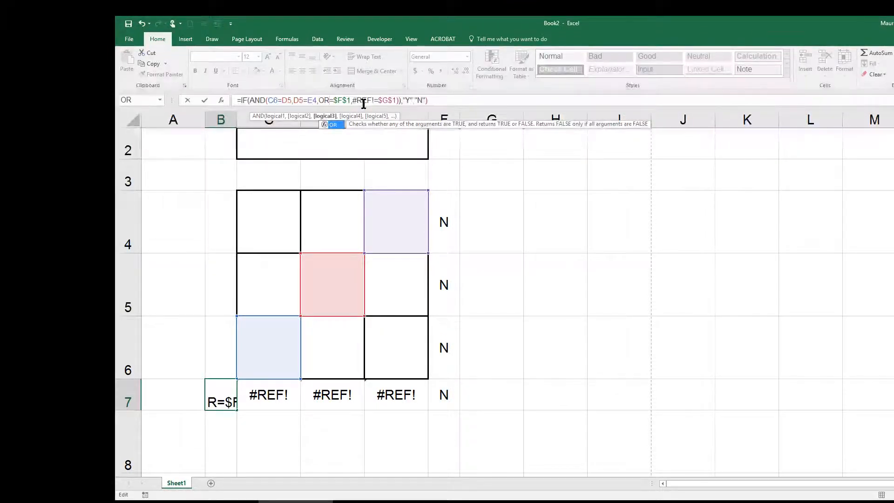
{"action": "type", "text": "(C6"}
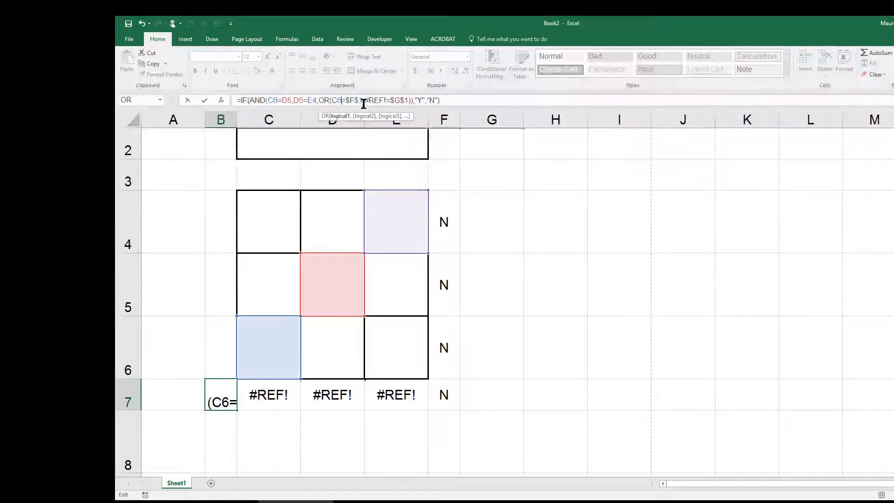
Change the second OR comparison in the B7 formula to C6=$G$1 and commit the formula
{"action": "left_click", "coordinate": [390, 100]}
{"action": "key", "text": "BackSpace"}
{"action": "key", "text": "BackSpace"}
{"action": "key", "text": "BackSpace"}
{"action": "key", "text": "BackSpace"}
{"action": "key", "text": "BackSpace"}
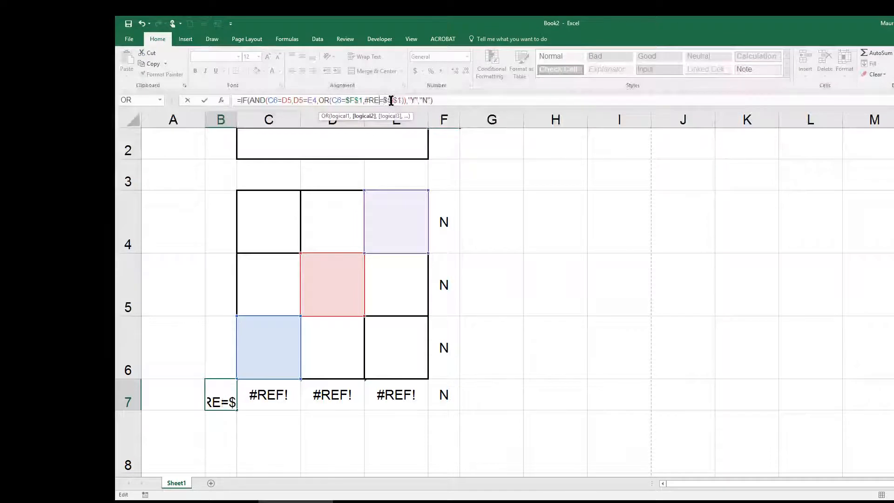
{"action": "type", "text": "C6"}
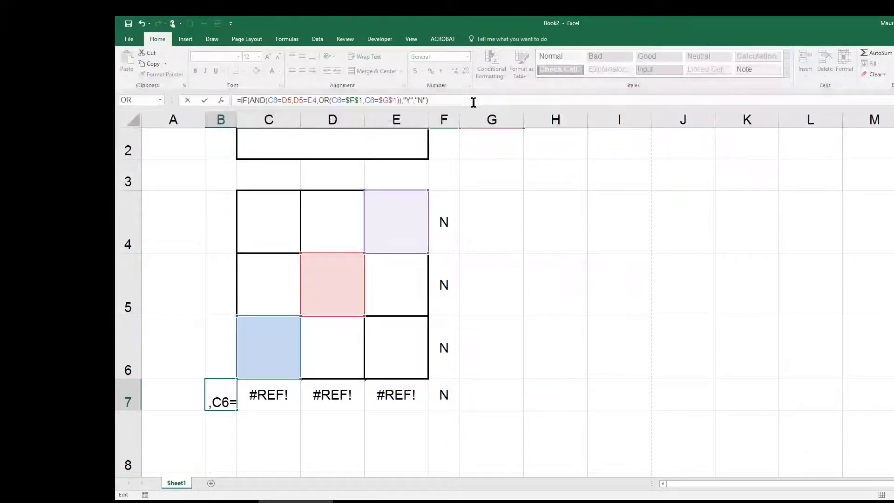
{"action": "key", "text": "Return"}
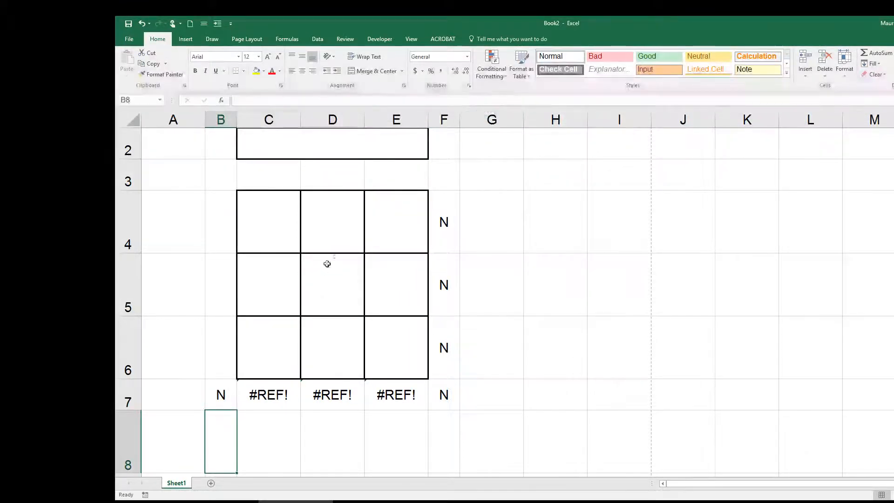
Inspect which cells the corrected B7 formula and the broken C7 formula refer to
{"action": "left_click", "coordinate": [226, 382]}
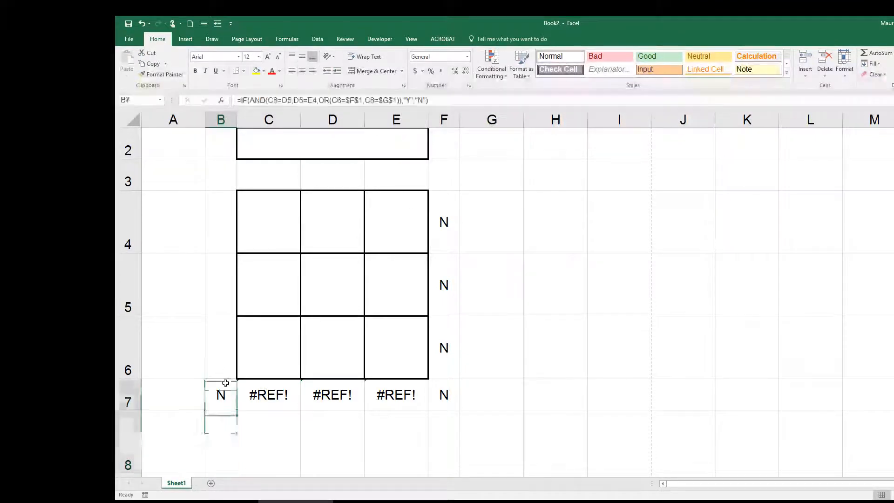
{"action": "left_click", "coordinate": [440, 99]}
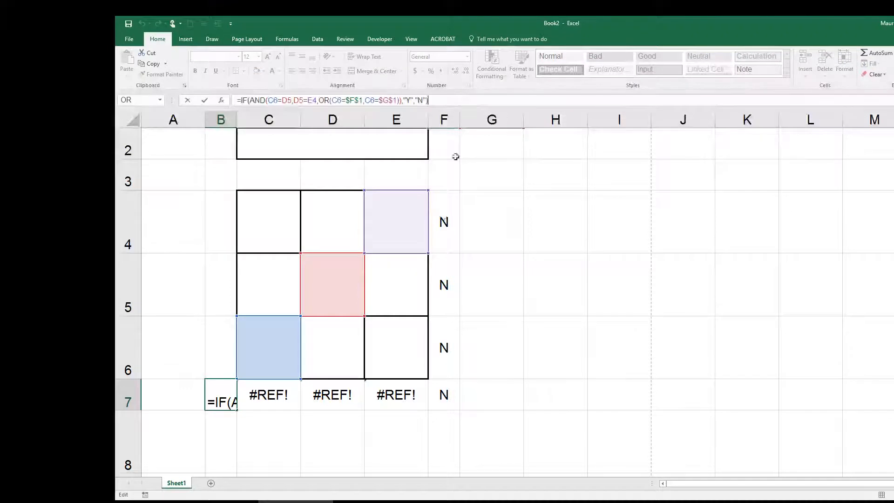
{"action": "left_click", "coordinate": [277, 397]}
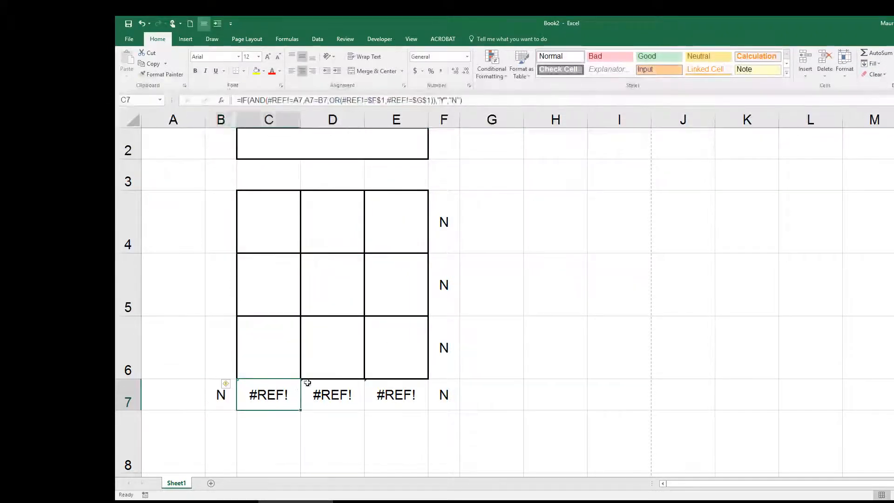
{"action": "left_click", "coordinate": [481, 95]}
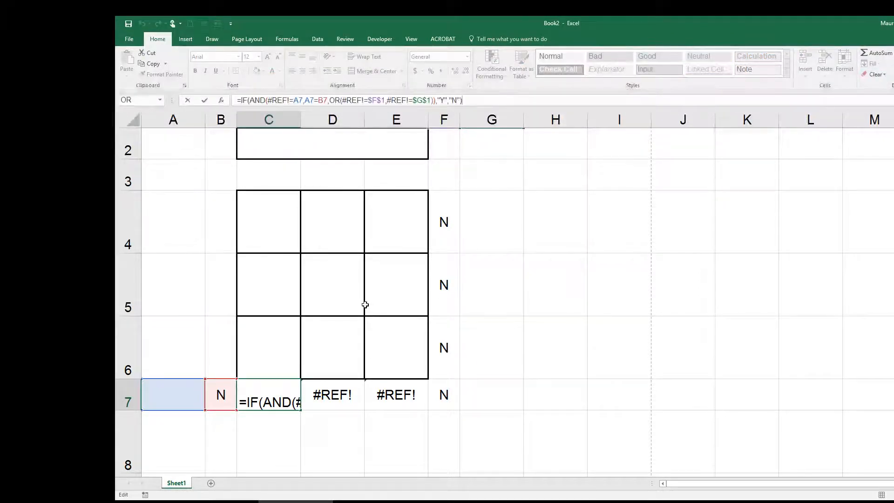
{"action": "left_click", "coordinate": [401, 400]}
In the C7 formula, change the first AND comparison to C4=C5 for the column check
{"action": "left_click", "coordinate": [279, 395]}
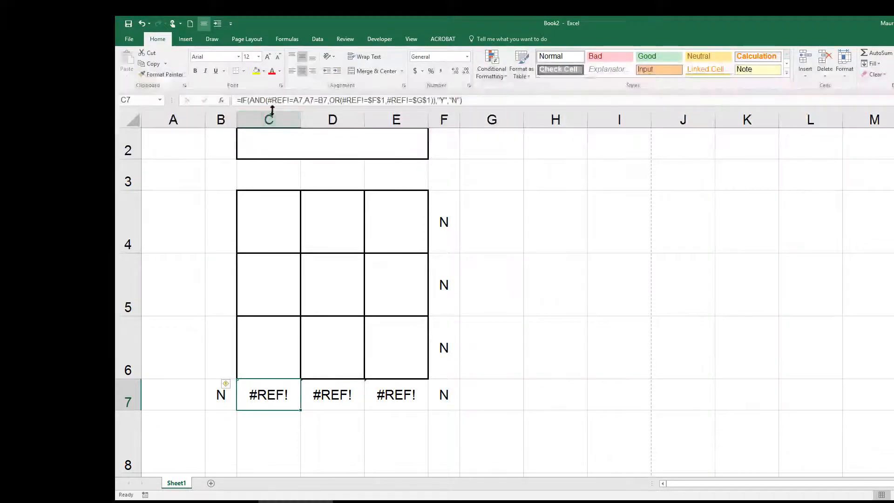
{"action": "left_click", "coordinate": [289, 99]}
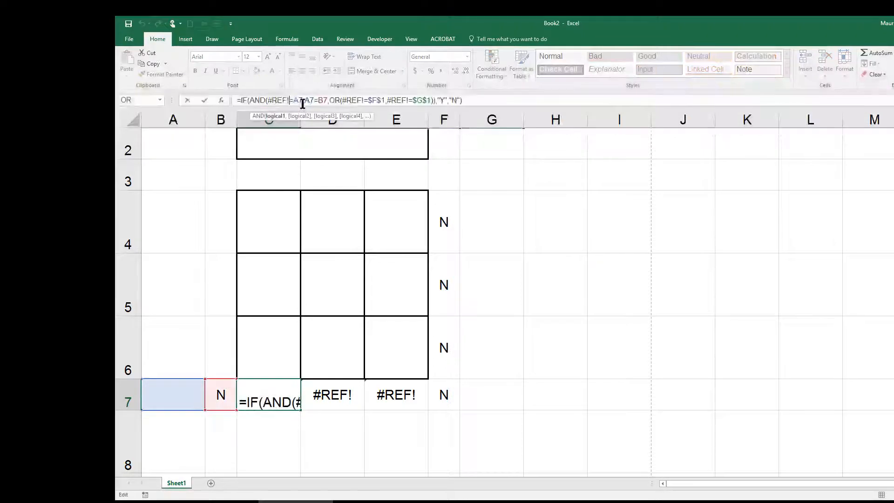
{"action": "key", "text": "BackSpace"}
{"action": "key", "text": "BackSpace"}
{"action": "key", "text": "BackSpace"}
{"action": "key", "text": "BackSpace"}
{"action": "key", "text": "BackSpace"}
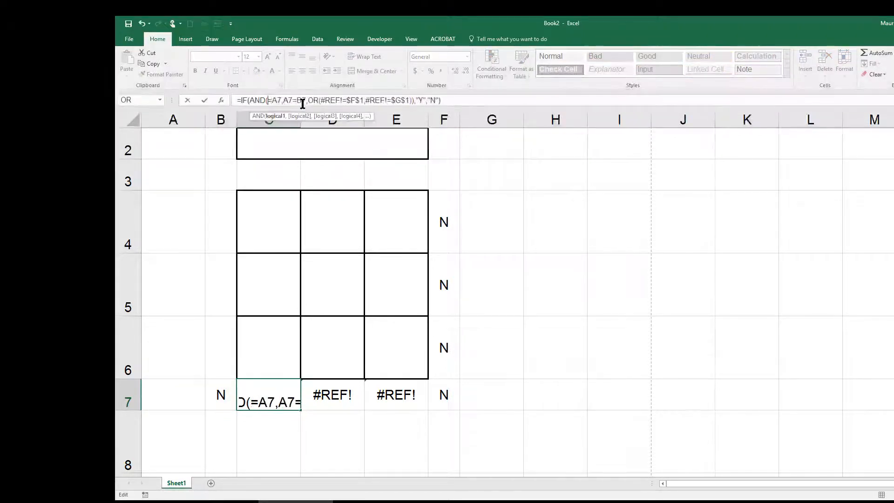
{"action": "type", "text": "C4"}
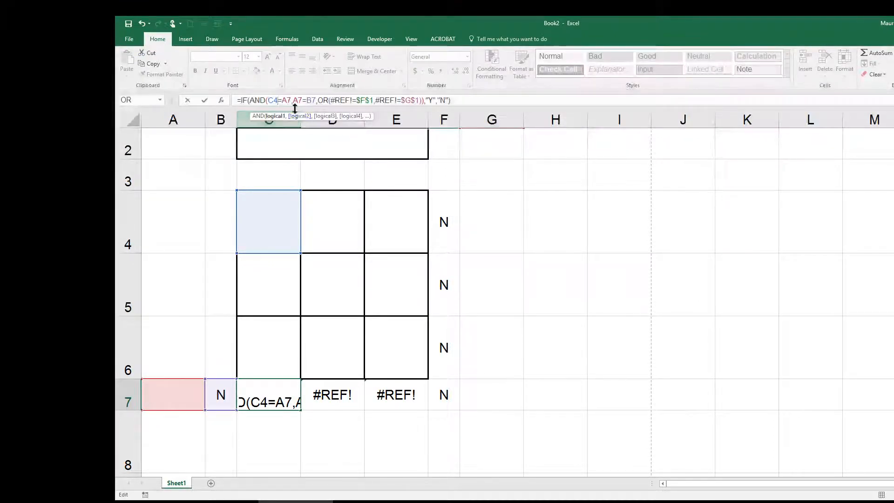
{"action": "left_click", "coordinate": [292, 101]}
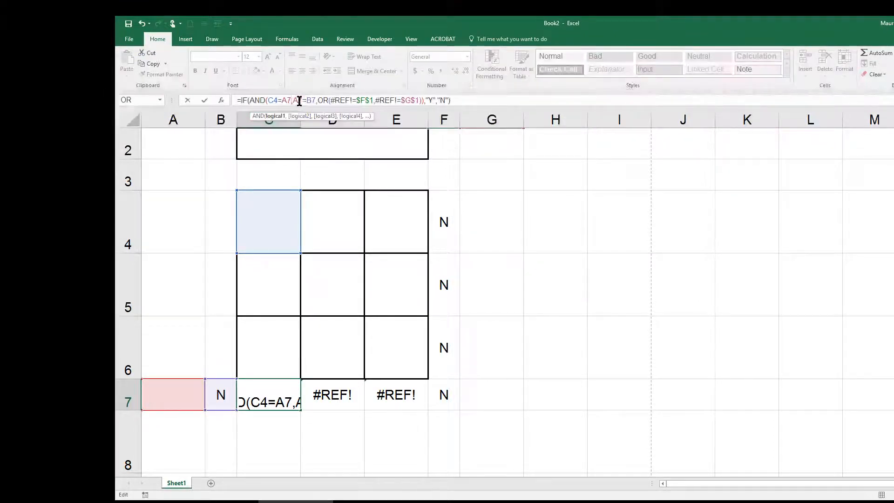
{"action": "key", "text": "BackSpace"}
{"action": "key", "text": "BackSpace"}
{"action": "type", "text": "C5"}
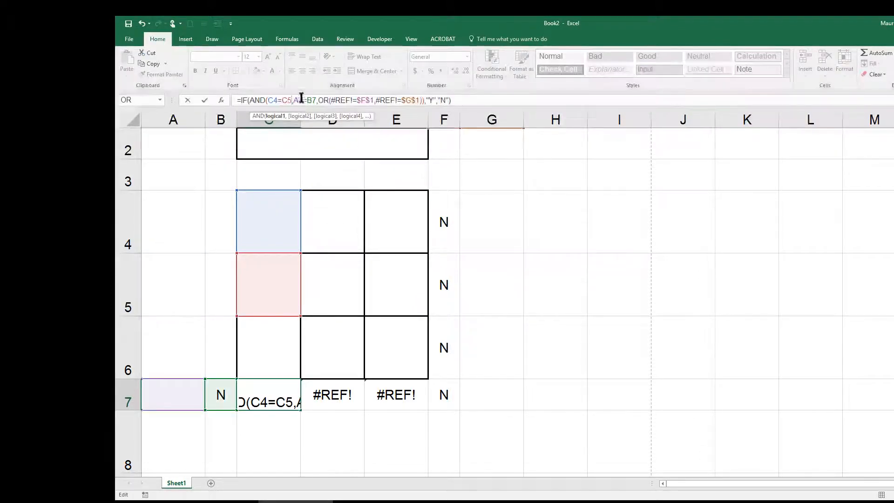
Change the second AND comparison in the C7 formula to C5=C6
{"action": "key", "text": "BackSpace"}
{"action": "key", "text": "BackSpace"}
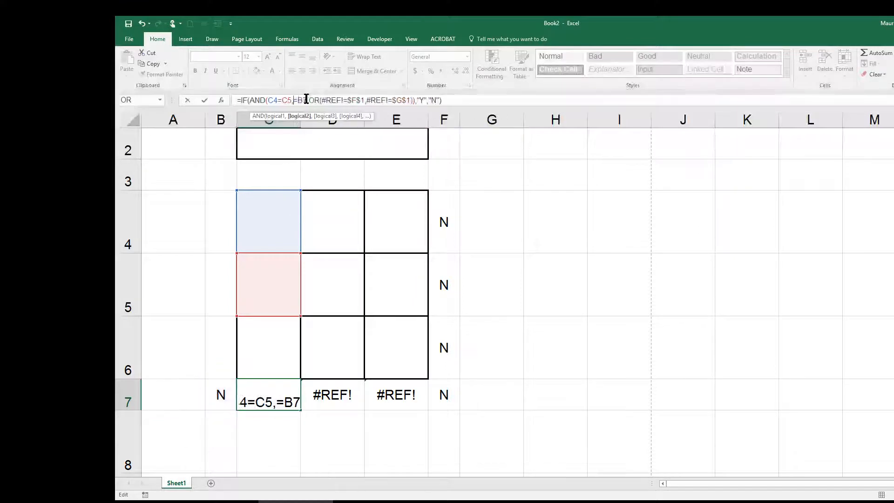
{"action": "type", "text": "C5"}
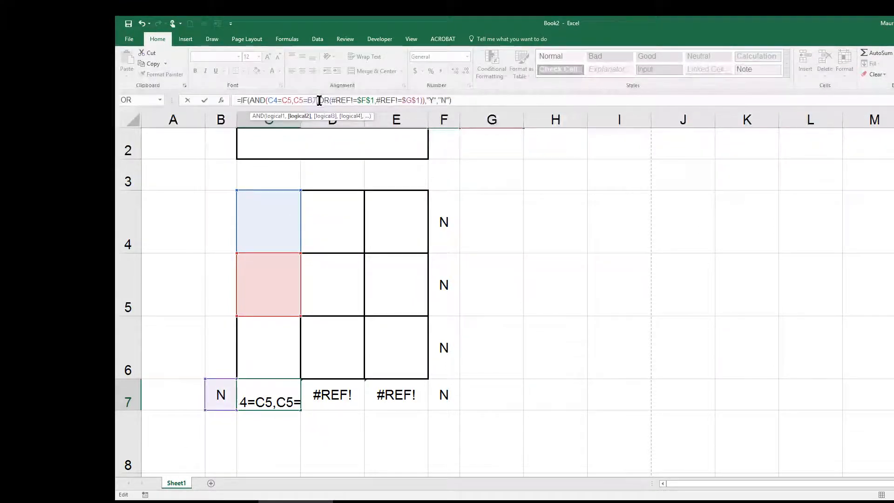
{"action": "key", "text": "BackSpace"}
{"action": "key", "text": "BackSpace"}
{"action": "type", "text": "C6"}
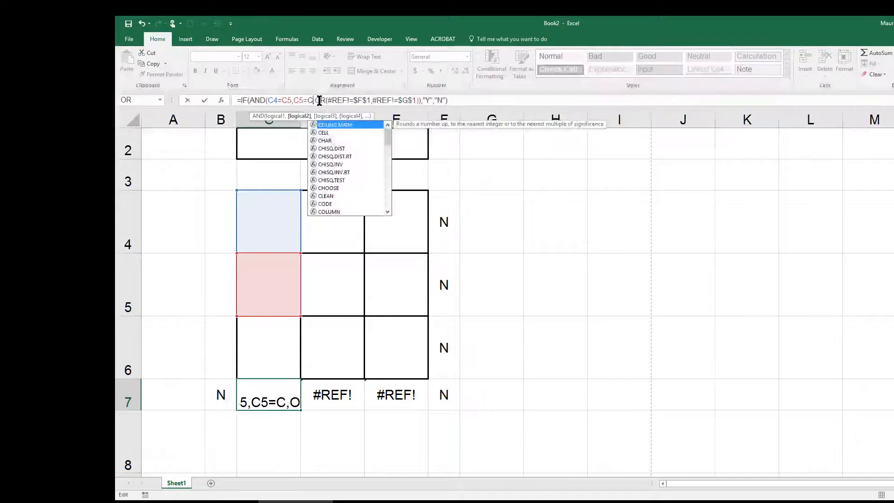
Change the first OR comparison in the C7 formula to C4=$F$1
{"action": "left_click", "coordinate": [354, 101]}
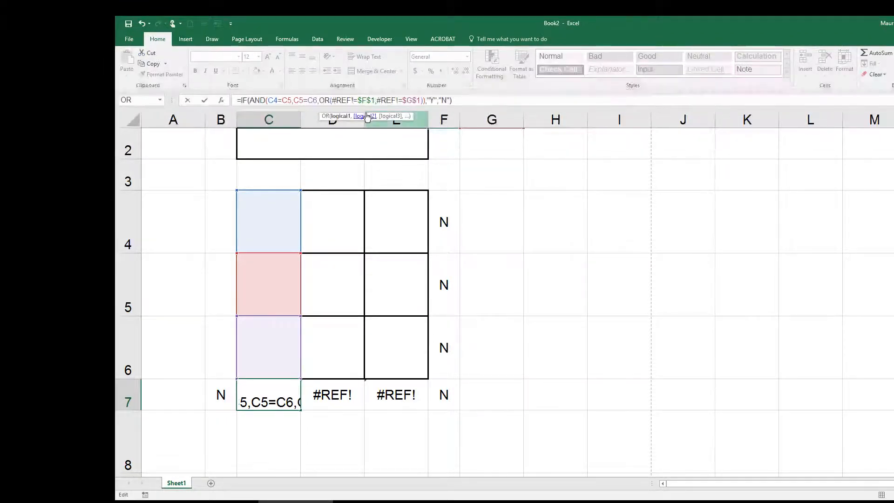
{"action": "key", "text": "BackSpace"}
{"action": "key", "text": "BackSpace"}
{"action": "key", "text": "BackSpace"}
{"action": "key", "text": "BackSpace"}
{"action": "key", "text": "BackSpace"}
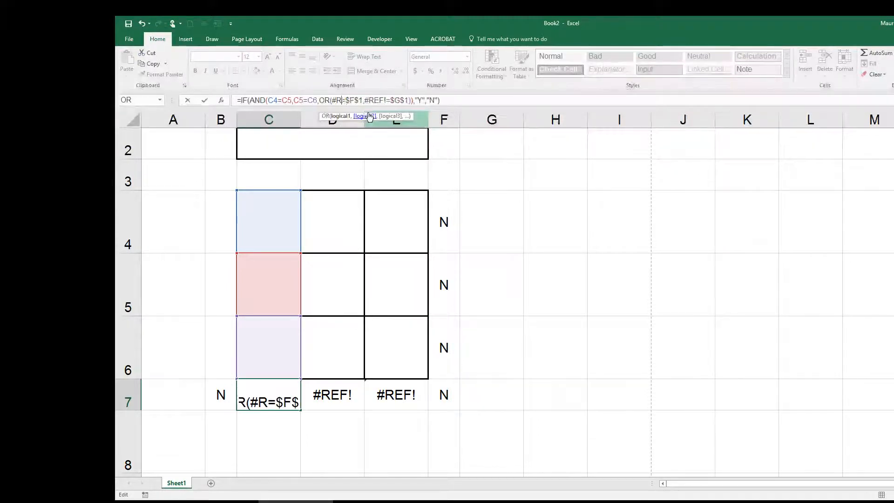
{"action": "type", "text": "C4"}
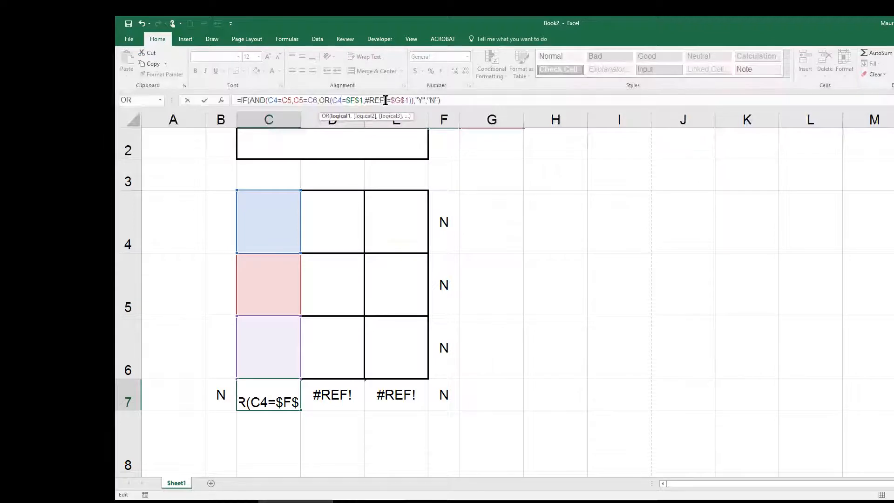
Change the second OR comparison in the C7 formula to C4=$G$1 and commit the formula
{"action": "left_click", "coordinate": [386, 101]}
{"action": "key", "text": "BackSpace"}
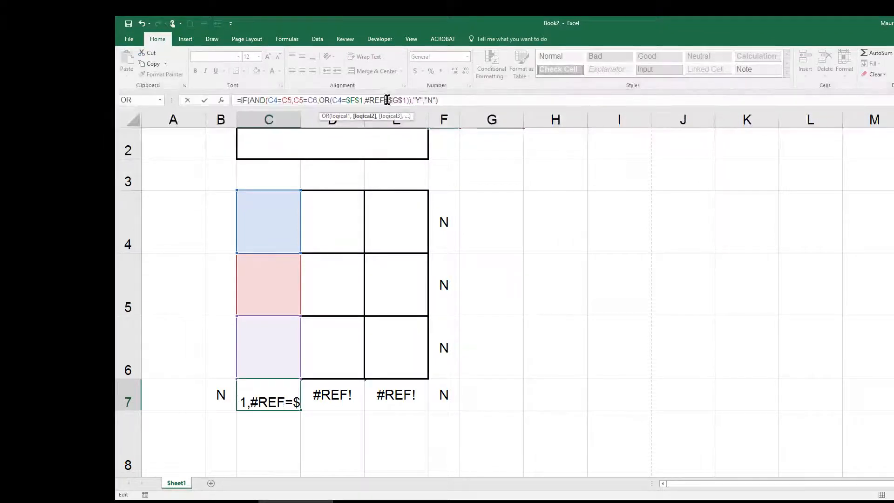
{"action": "key", "text": "BackSpace"}
{"action": "key", "text": "BackSpace"}
{"action": "key", "text": "BackSpace"}
{"action": "key", "text": "BackSpace"}
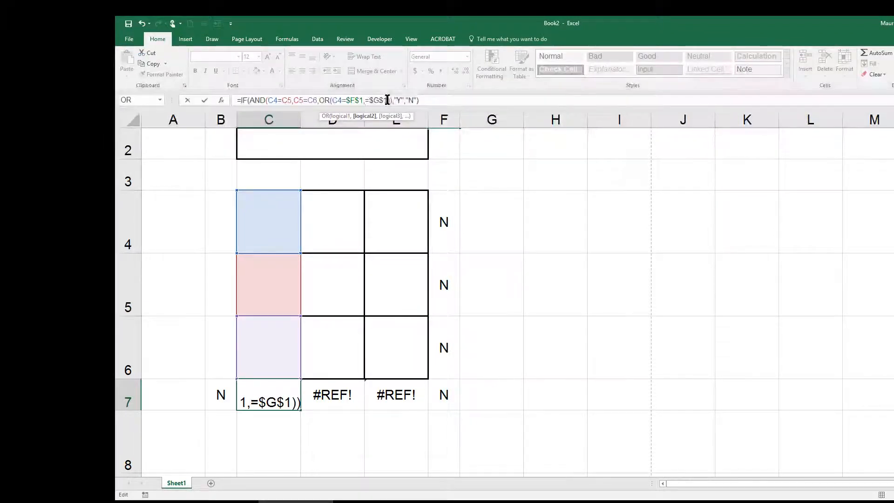
{"action": "type", "text": "C4"}
{"action": "key", "text": "Return"}
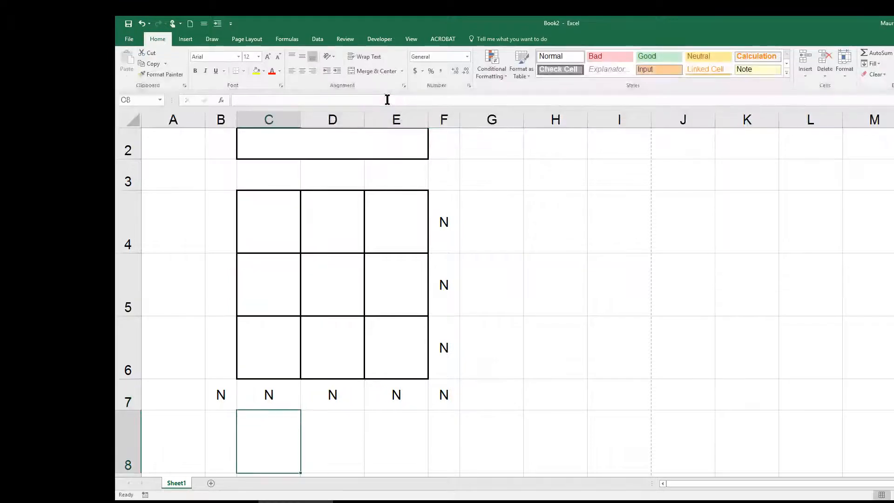
Compare which cells the formulas in C7 and D7 refer to
{"action": "left_click", "coordinate": [276, 399]}
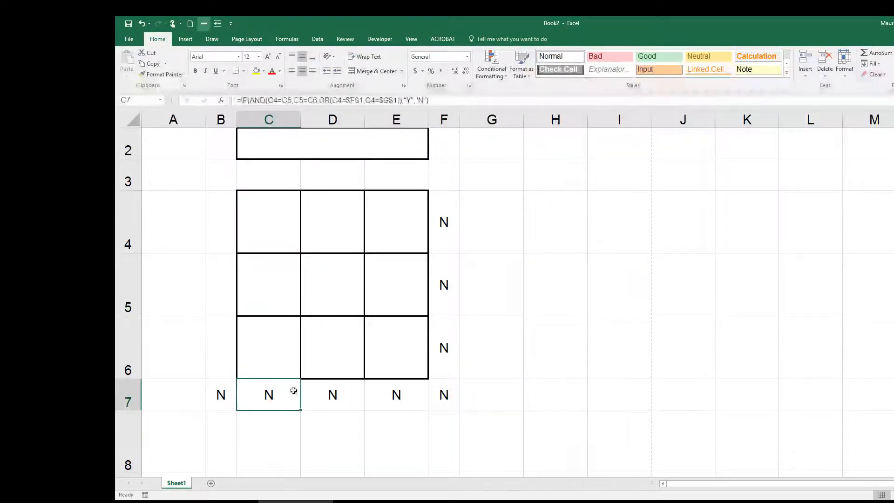
{"action": "left_click", "coordinate": [457, 101]}
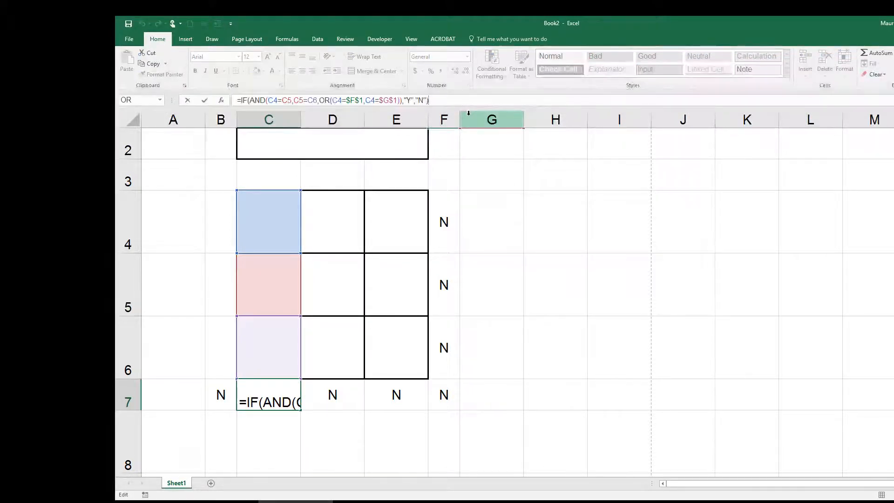
{"action": "key", "text": "Return"}
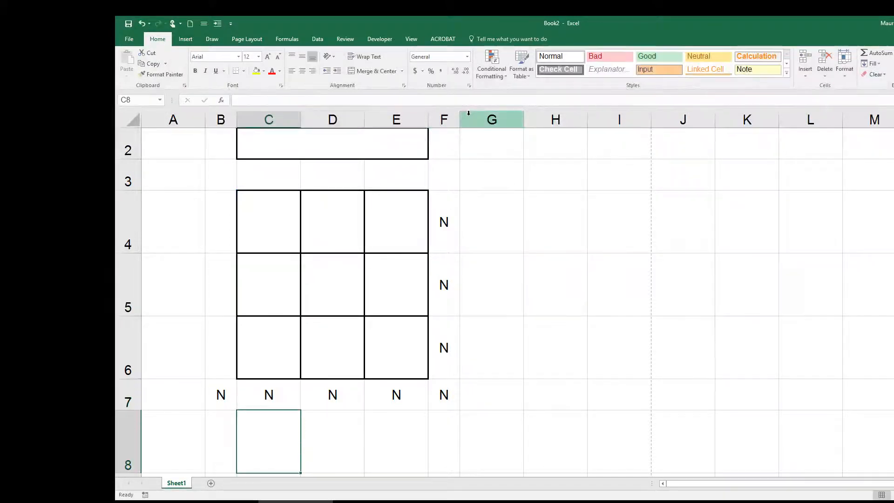
{"action": "left_click", "coordinate": [327, 389]}
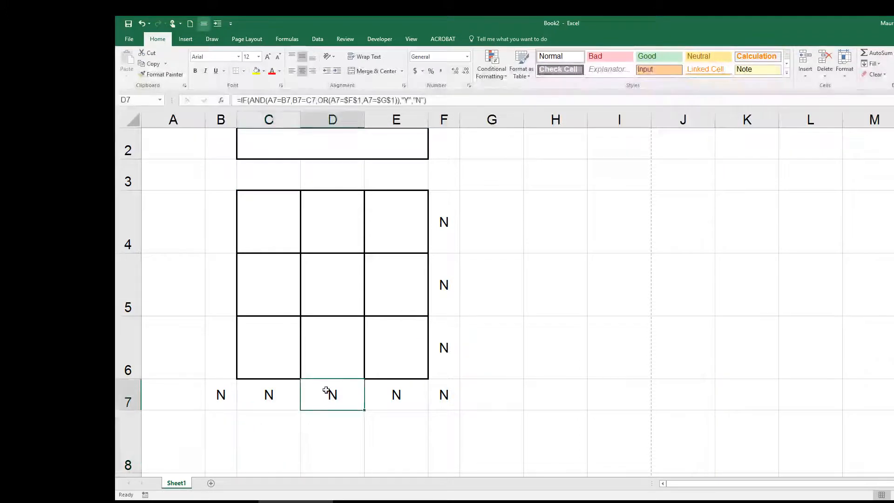
{"action": "left_click", "coordinate": [270, 399]}
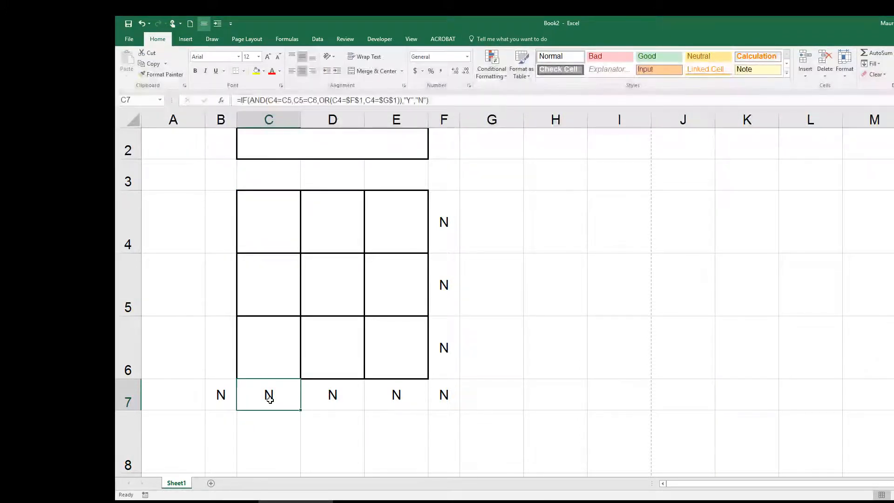
{"action": "left_click", "coordinate": [311, 401]}
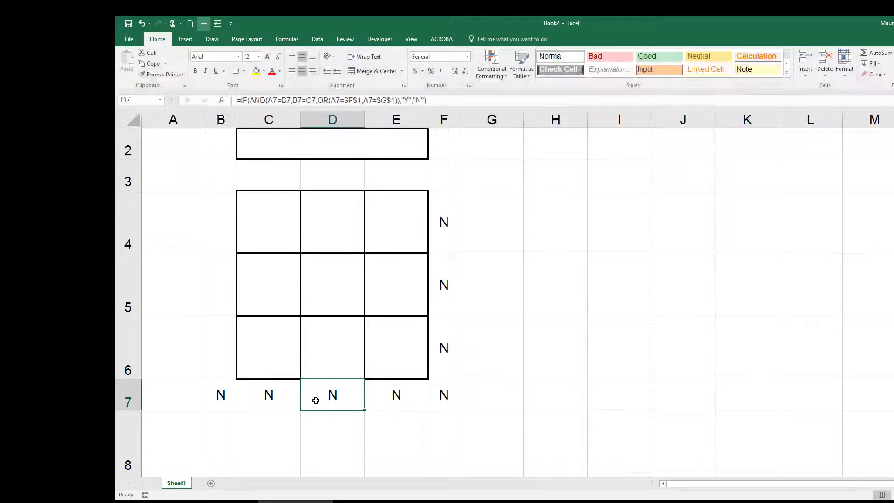
{"action": "left_click", "coordinate": [467, 101]}
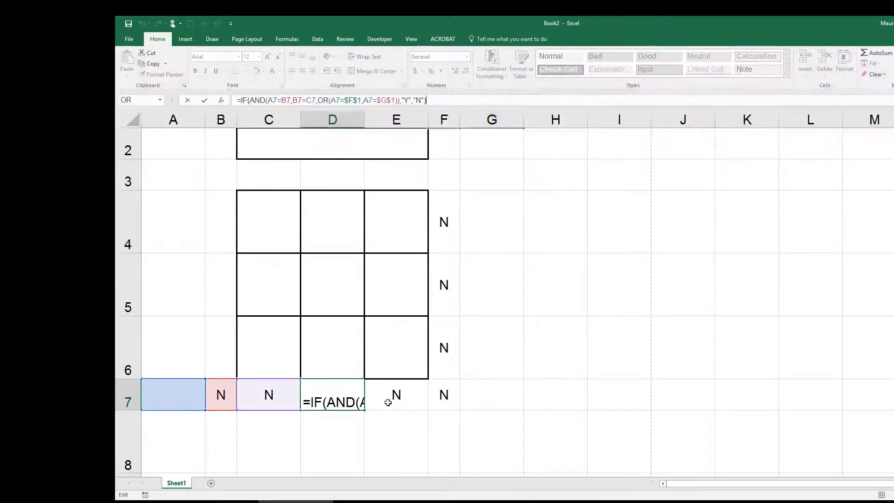
{"action": "left_click", "coordinate": [395, 431]}
Copy the C7 column-check formula across C7:E7, replacing the formulas in D7 and E7
{"action": "left_click", "coordinate": [269, 400]}
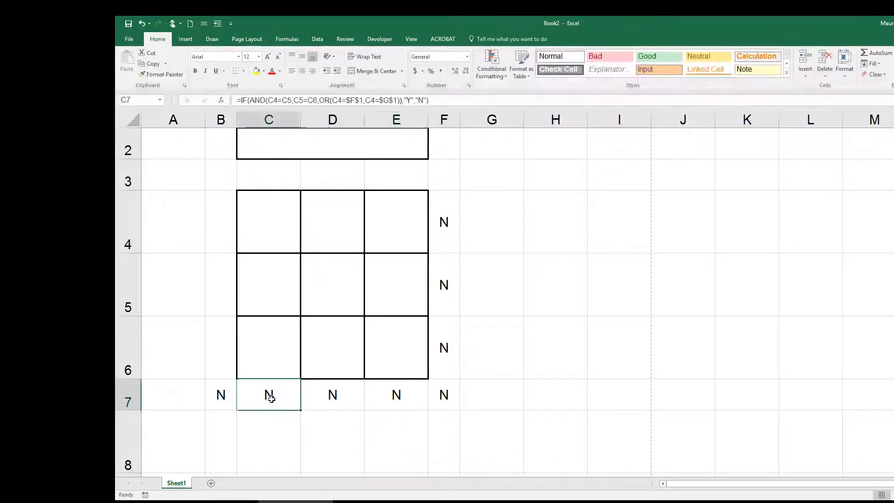
{"action": "key", "text": "ctrl+c"}
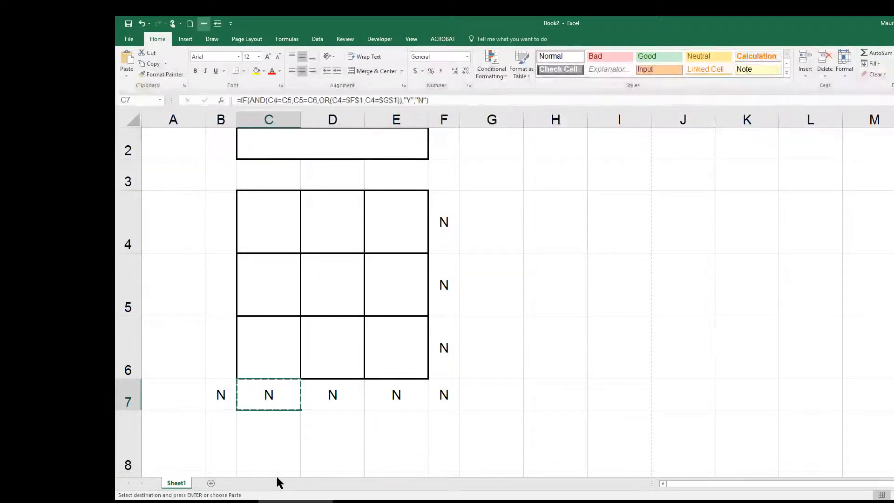
{"action": "key", "text": "shift+Right"}
{"action": "key", "text": "shift+Right"}
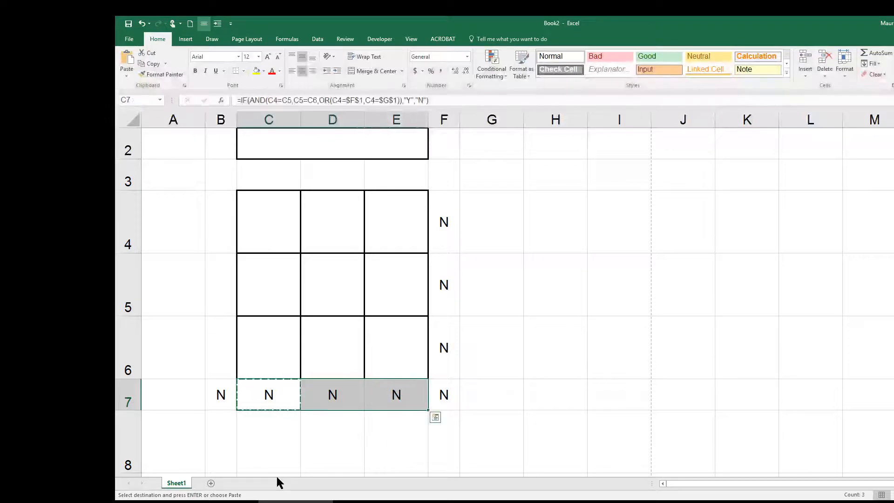
{"action": "key", "text": "Return"}
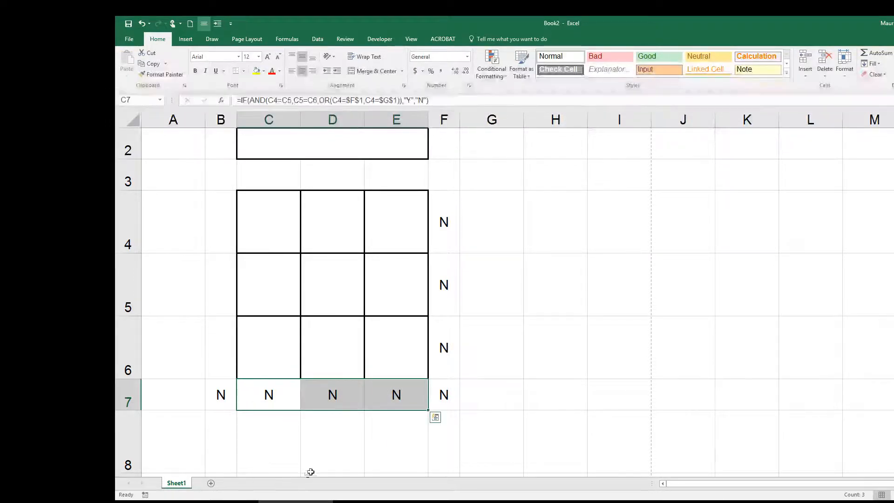
Check which board columns and symbol cells the copied formulas in D7 and E7 refer to
{"action": "left_click", "coordinate": [331, 429]}
{"action": "left_click", "coordinate": [350, 393]}
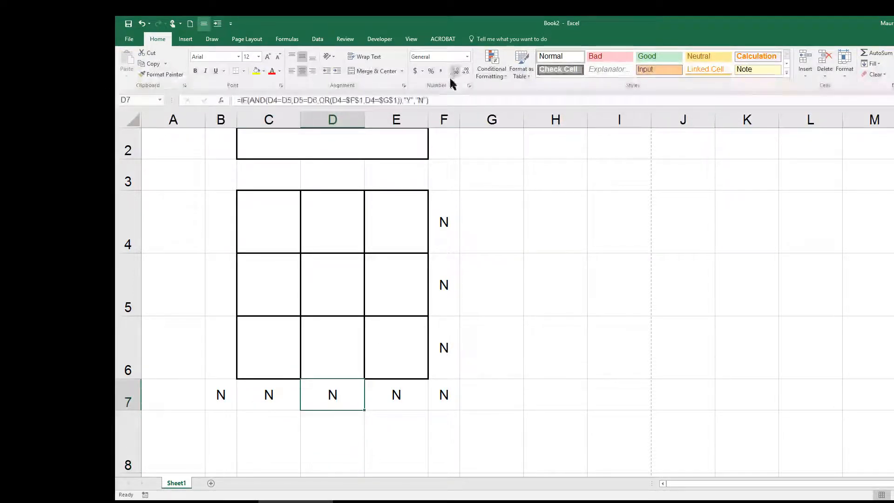
{"action": "left_click", "coordinate": [444, 101]}
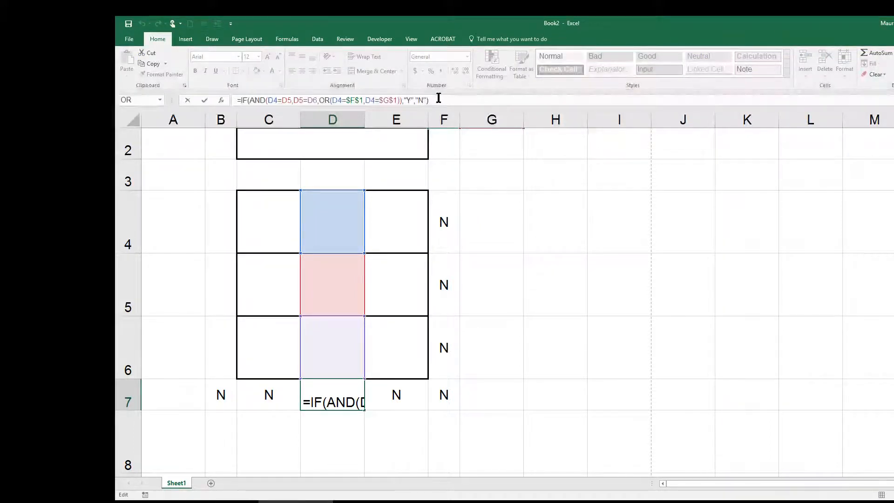
{"action": "scroll", "coordinate": [505, 301], "scroll_direction": "up", "scroll_amount": 1}
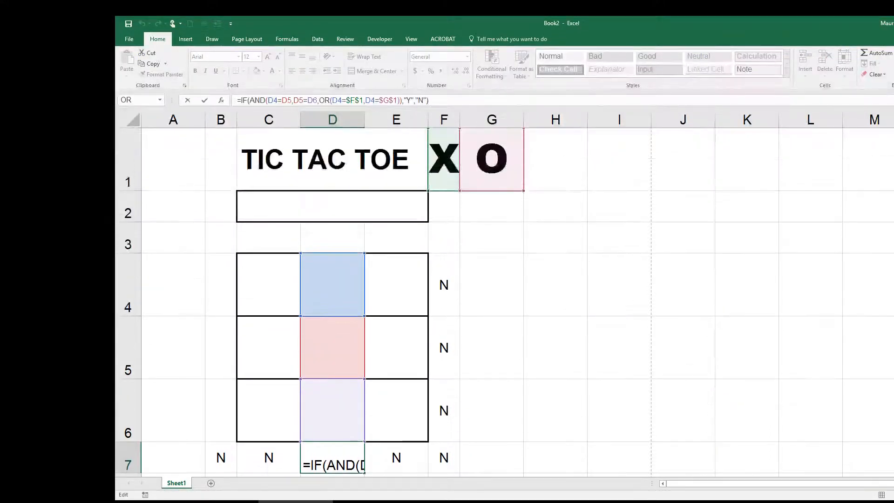
{"action": "left_click", "coordinate": [428, 109]}
{"action": "left_click", "coordinate": [409, 457]}
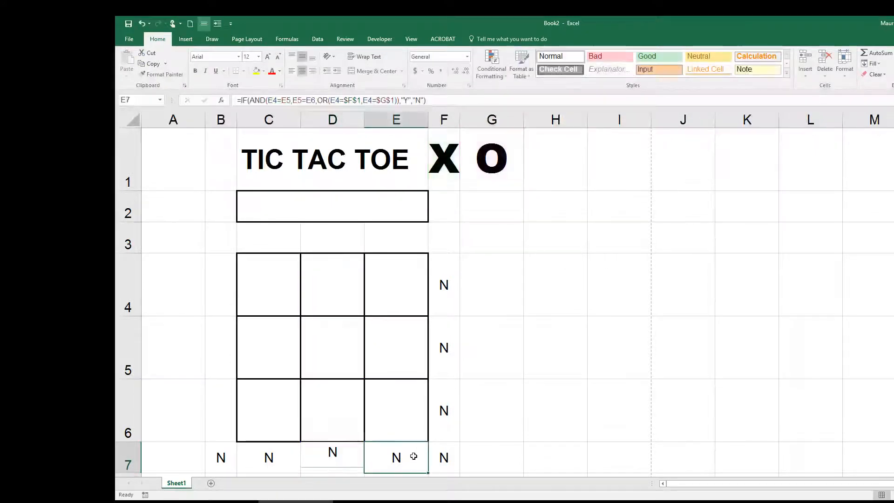
{"action": "left_click", "coordinate": [432, 101]}
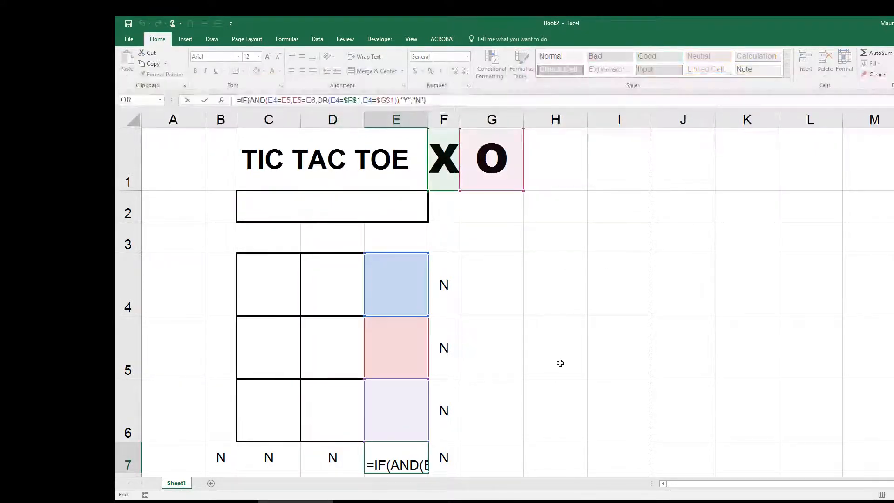
{"action": "left_click", "coordinate": [561, 362]}
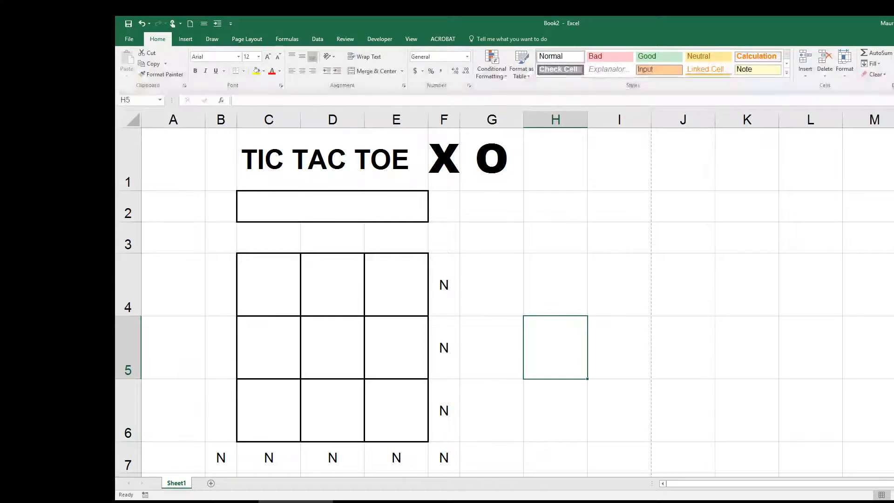
Enter X in C4, D4 and E4 to test the win check for the board's first row
{"action": "key", "text": "alt+Tab"}
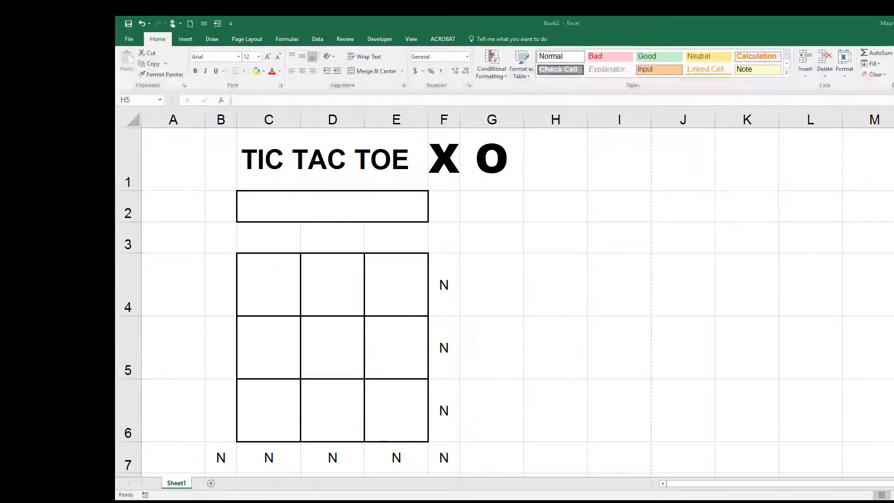
{"action": "left_click", "coordinate": [273, 286]}
{"action": "left_click", "coordinate": [278, 287]}
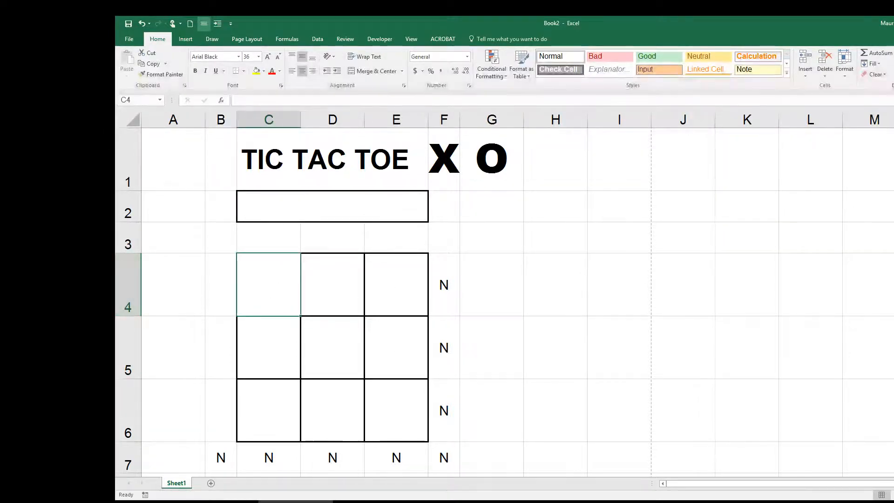
{"action": "type", "text": "X"}
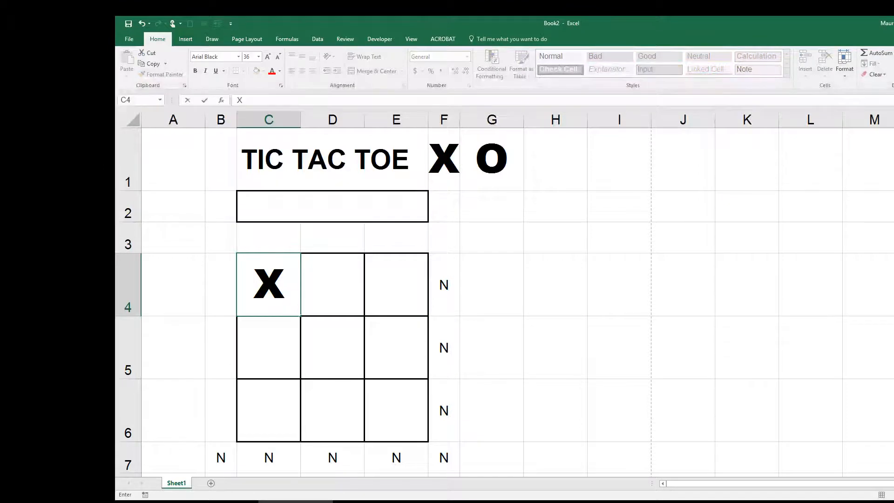
{"action": "key", "text": "Tab"}
{"action": "type", "text": "X"}
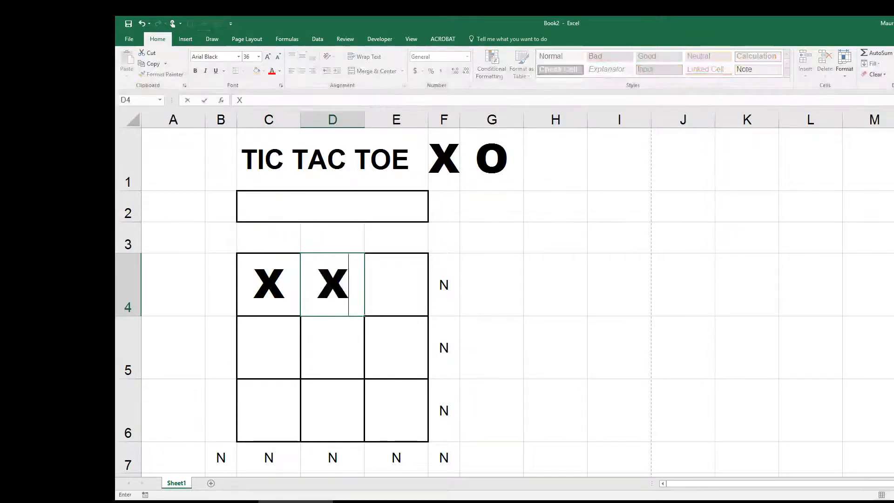
{"action": "key", "text": "Tab"}
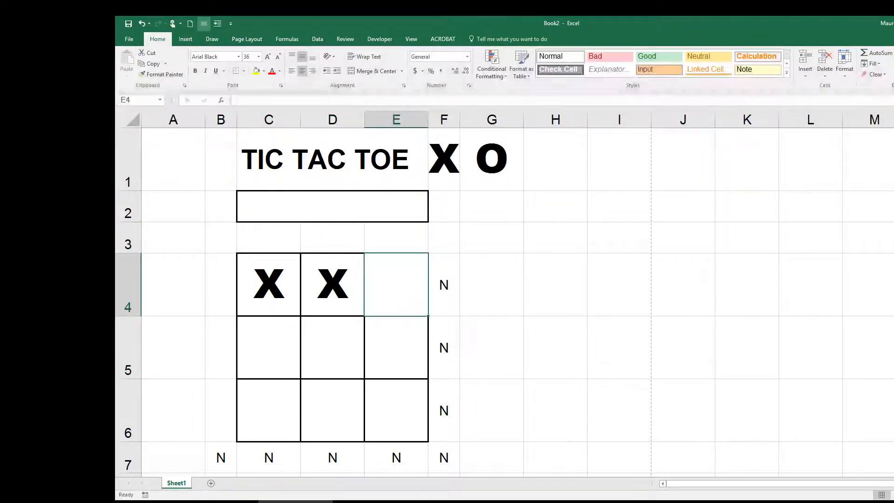
{"action": "type", "text": "X"}
{"action": "key", "text": "Tab"}
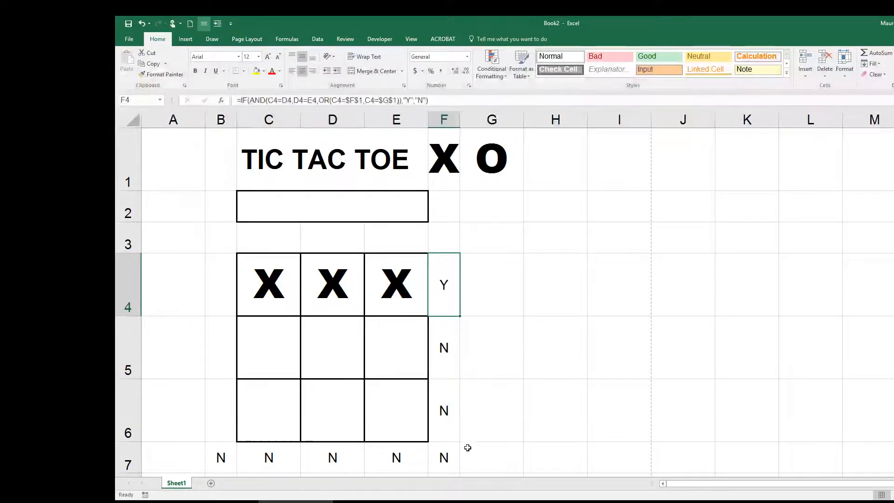
Clear the test X marks from D4 and E4
{"action": "left_click", "coordinate": [321, 298]}
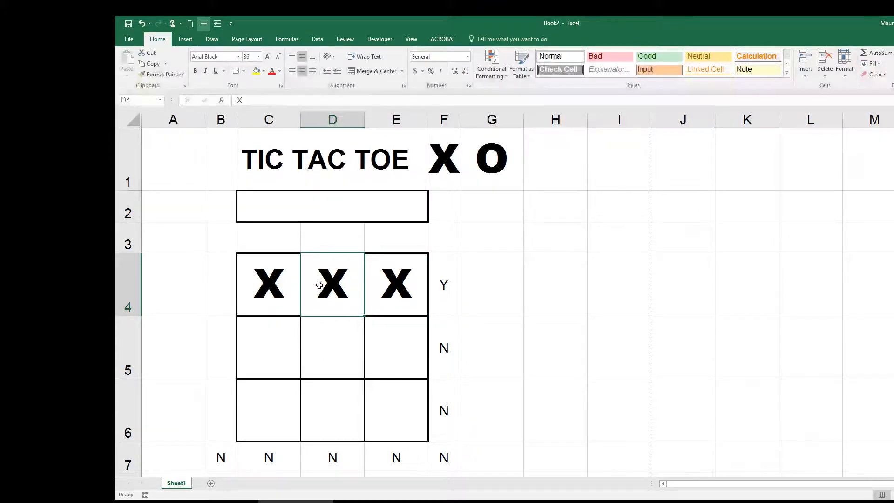
{"action": "key", "text": "Delete"}
{"action": "left_click", "coordinate": [389, 284]}
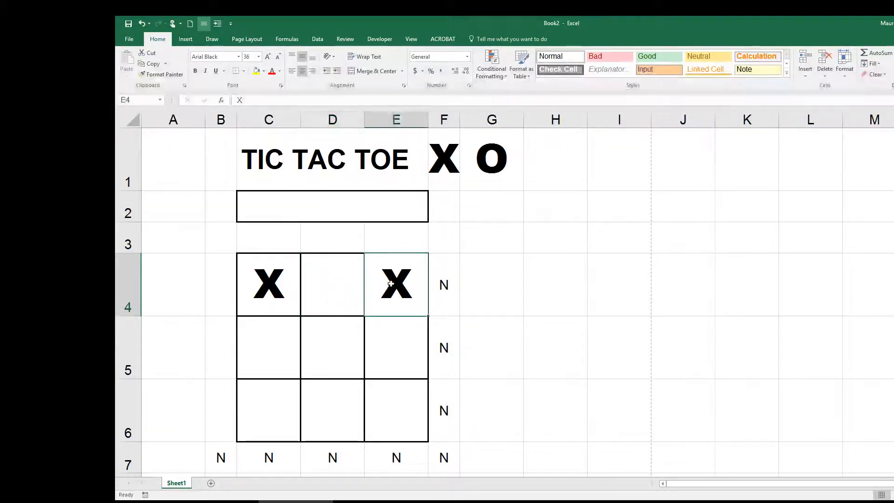
{"action": "key", "text": "Delete"}
Enter X in the board's centre cell, D5
{"action": "left_click", "coordinate": [335, 337]}
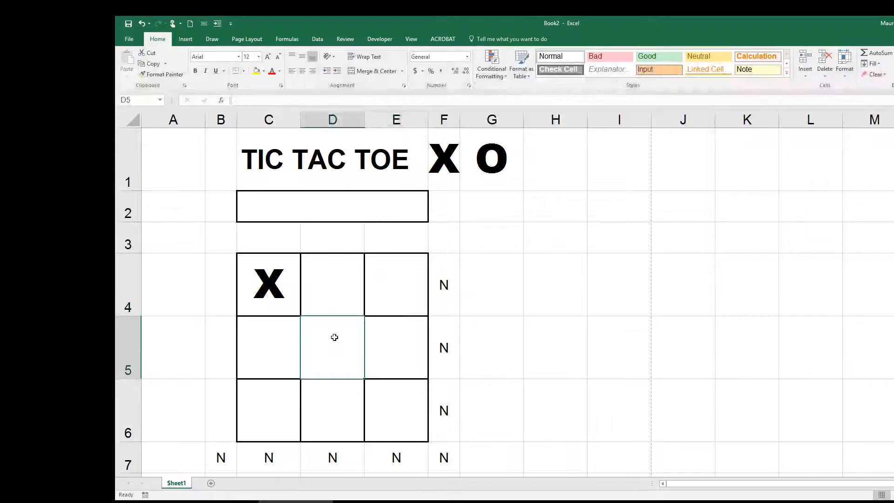
{"action": "type", "text": "X"}
{"action": "key", "text": "Return"}
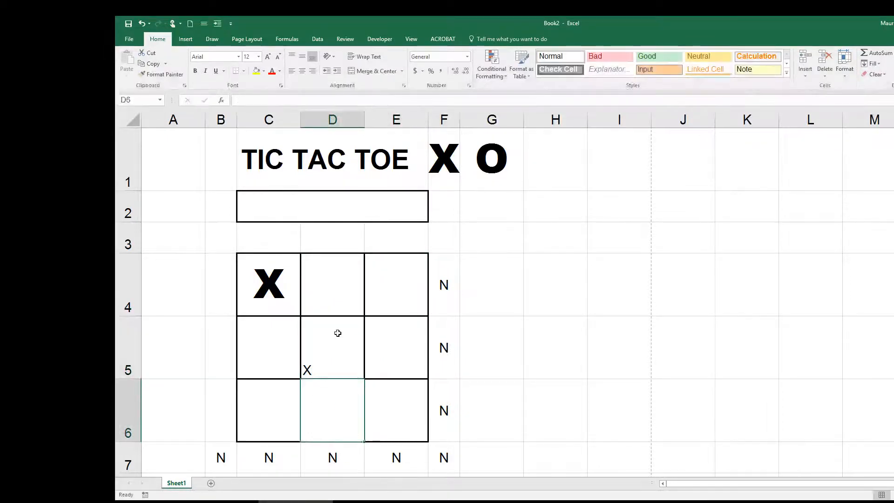
Centre the contents of the board cells C4:E6 both horizontally and vertically
{"action": "left_click", "coordinate": [335, 351]}
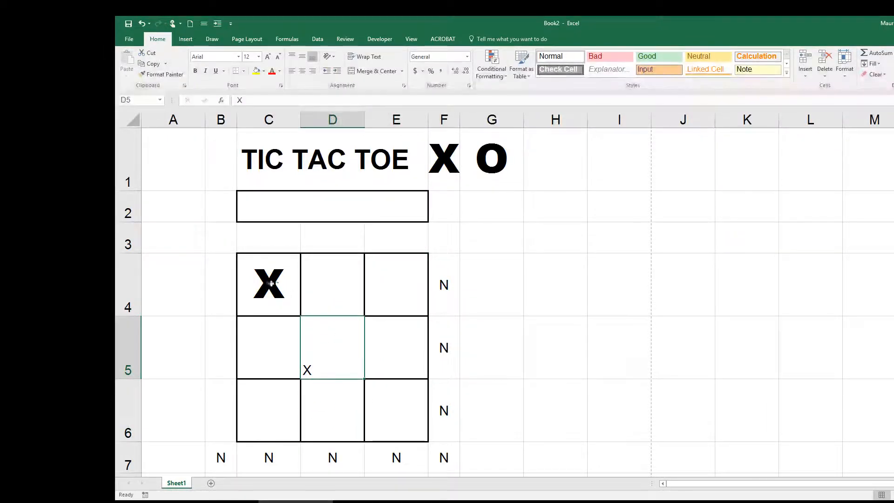
{"action": "left_click_drag", "start_coordinate": [265, 283], "coordinate": [375, 401]}
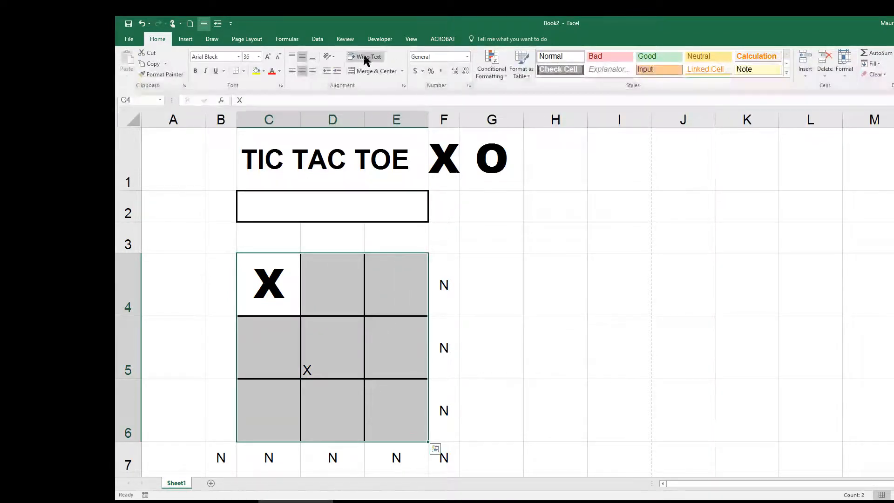
{"action": "left_click", "coordinate": [302, 69]}
{"action": "left_click", "coordinate": [303, 56]}
{"action": "left_click", "coordinate": [302, 71]}
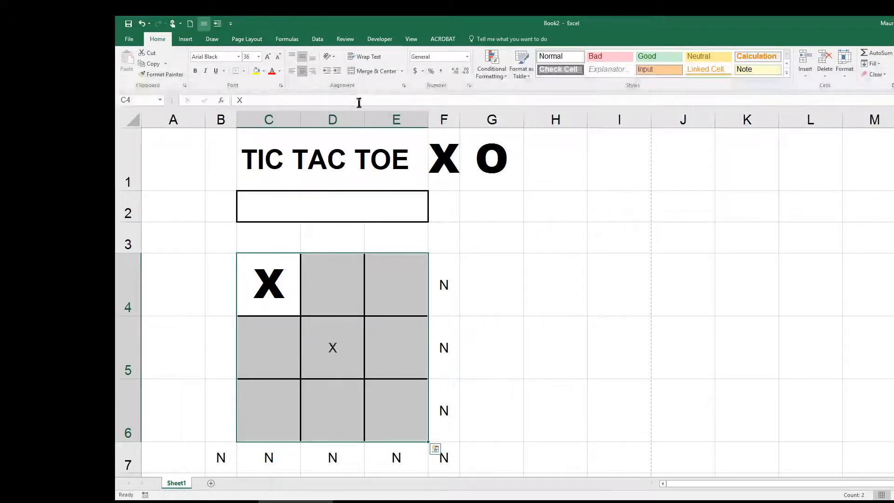
Format all board cells C4:E6 in Arial Black at size 36
{"action": "left_click", "coordinate": [259, 57]}
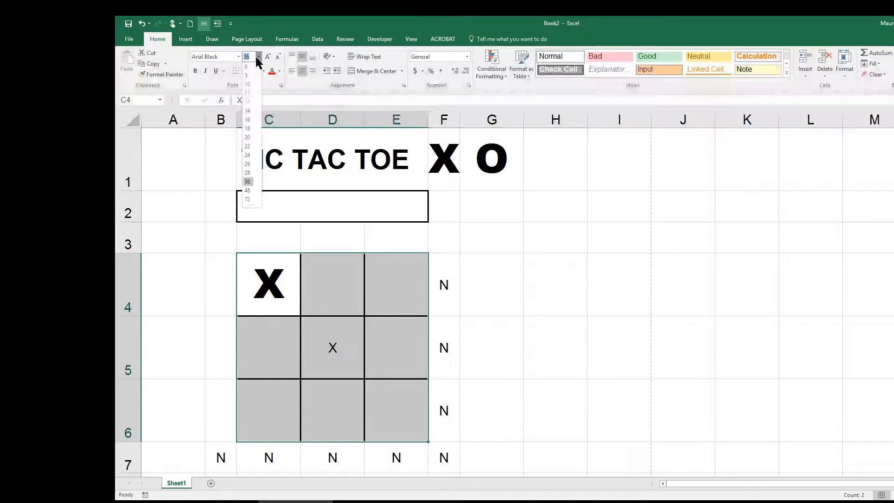
{"action": "left_click", "coordinate": [249, 185]}
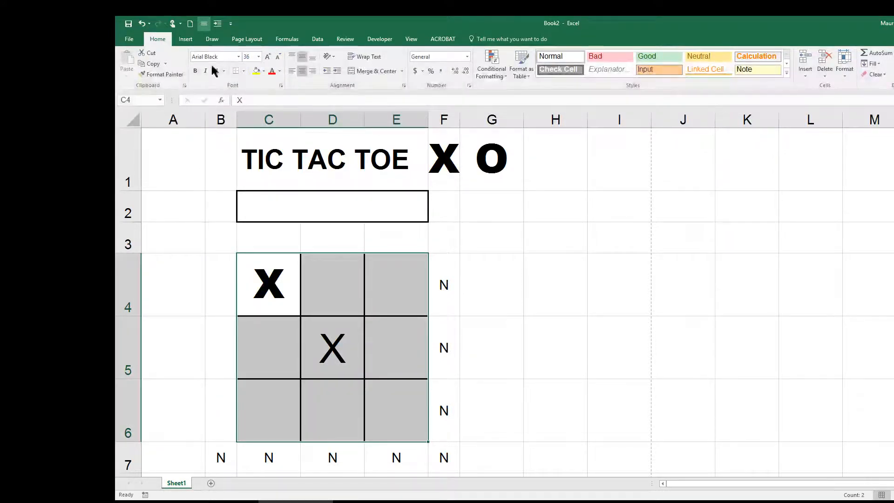
{"action": "left_click", "coordinate": [569, 348]}
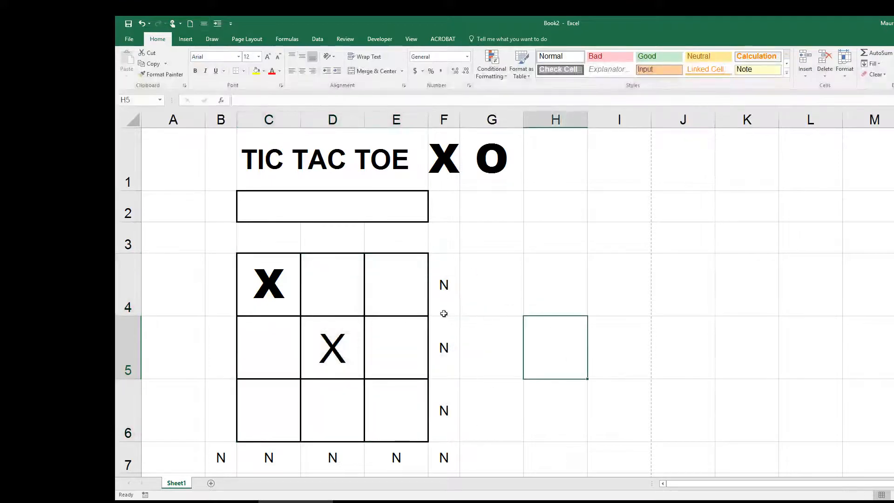
{"action": "mouse_move", "coordinate": [287, 294]}
{"action": "left_mouse_down"}
{"action": "mouse_move", "coordinate": [379, 411]}
{"action": "mouse_move", "coordinate": [372, 407]}
{"action": "left_mouse_up"}
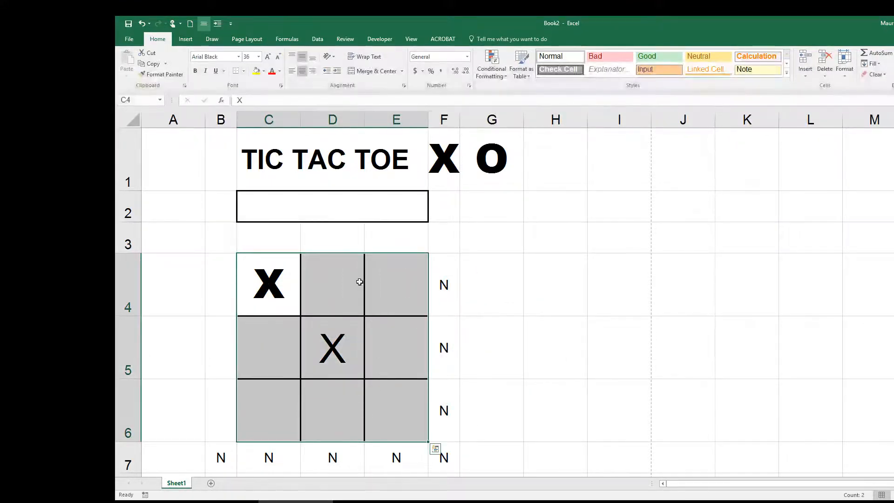
{"action": "left_click", "coordinate": [239, 56]}
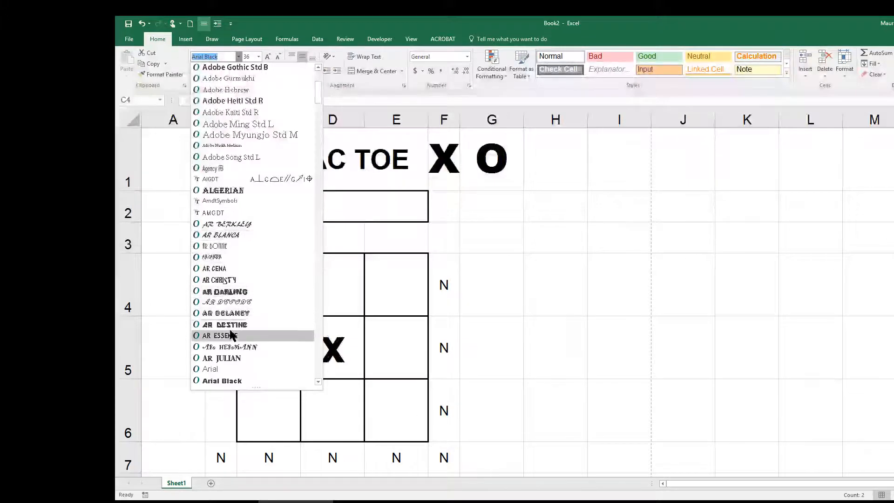
{"action": "left_click", "coordinate": [233, 381]}
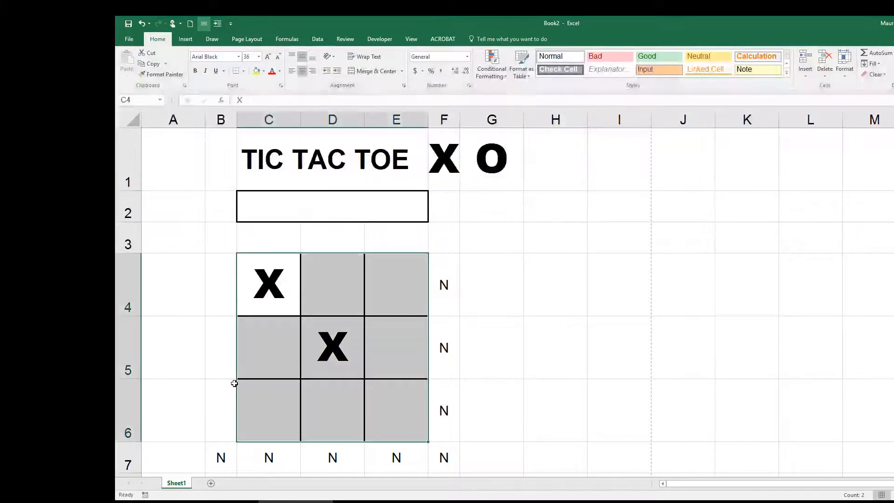
{"action": "left_click", "coordinate": [258, 56]}
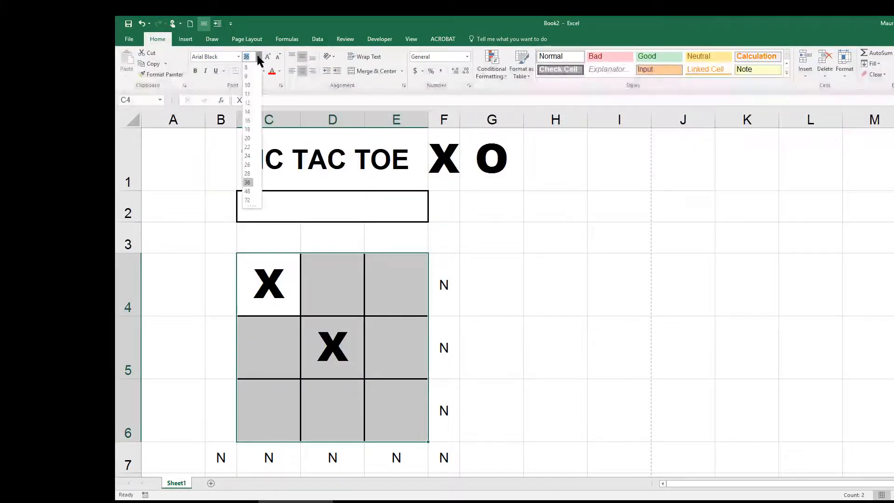
{"action": "left_click", "coordinate": [248, 183]}
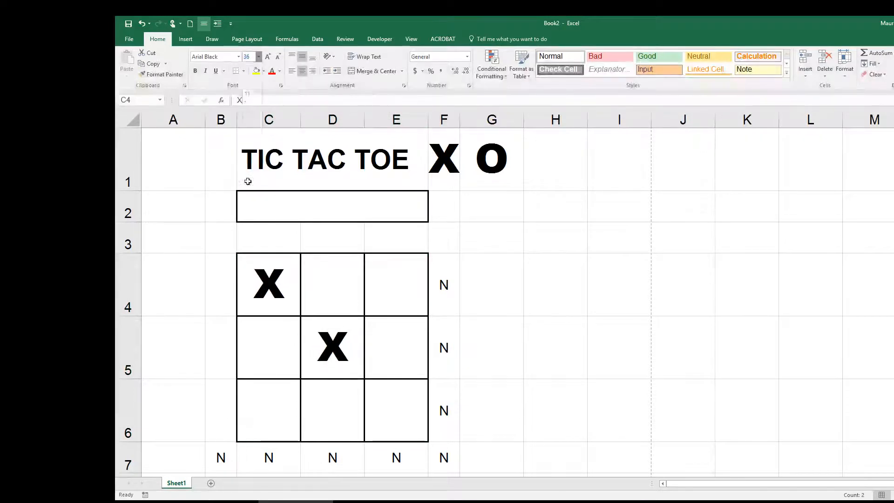
{"action": "left_click", "coordinate": [509, 365]}
Enter X in E6 to test the win check for the diagonal from C4 to E6
{"action": "left_click", "coordinate": [410, 423]}
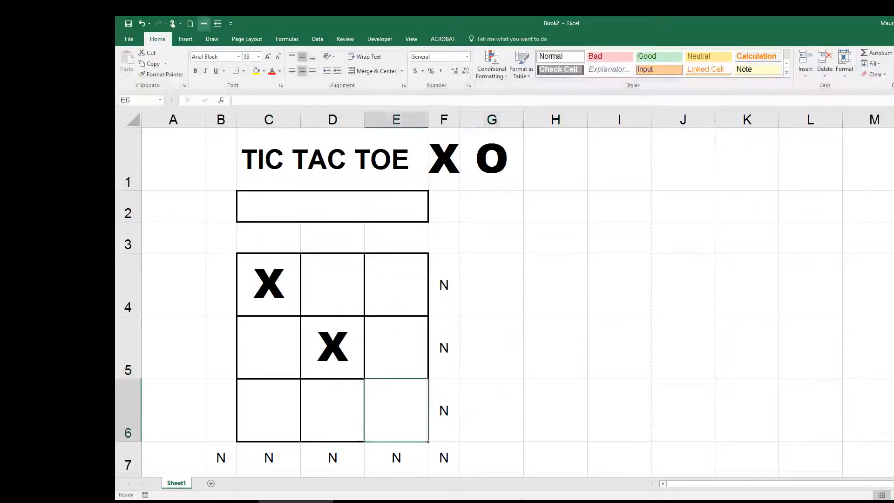
{"action": "type", "text": "X"}
{"action": "key", "text": "Return"}
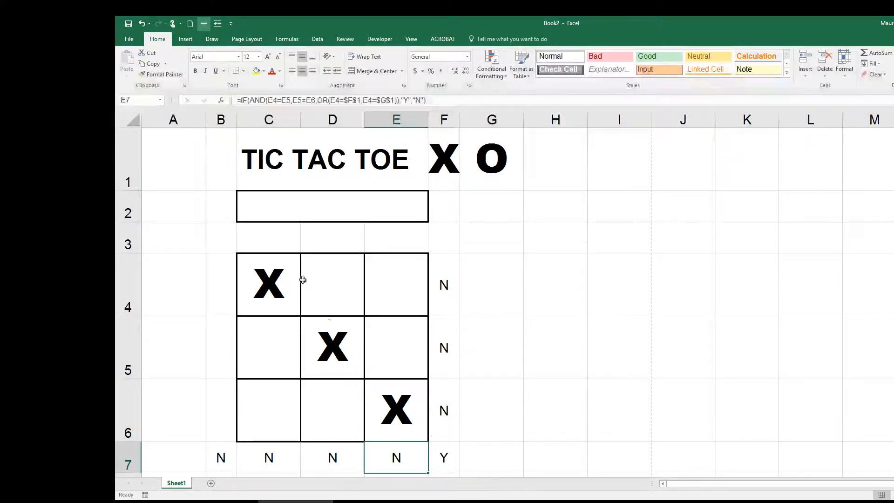
Enter O in E4, D5 and C6 to test the win check for the other diagonal
{"action": "left_click", "coordinate": [382, 298]}
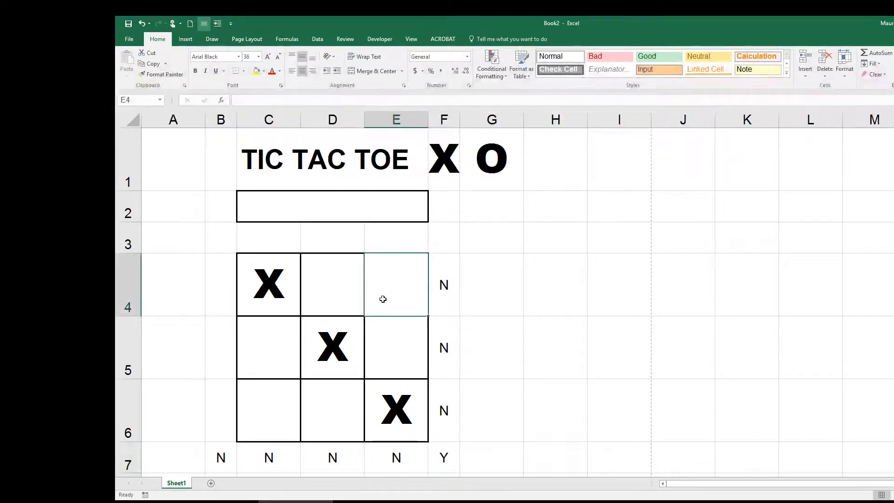
{"action": "type", "text": "O"}
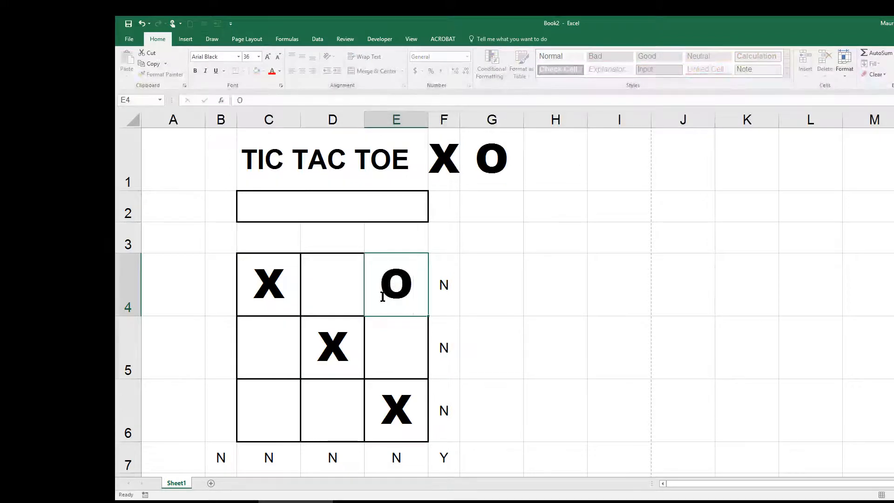
{"action": "key", "text": "Return"}
{"action": "left_click", "coordinate": [340, 345]}
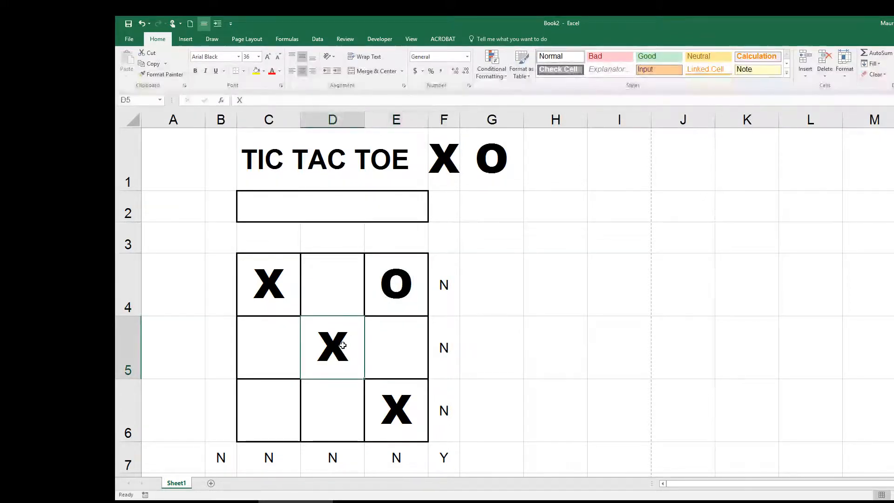
{"action": "type", "text": "O"}
{"action": "key", "text": "Return"}
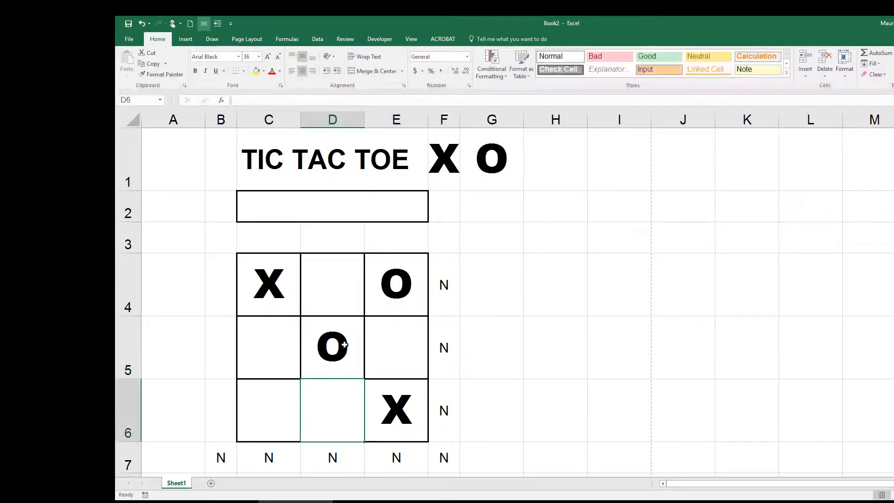
{"action": "left_click", "coordinate": [272, 408]}
{"action": "type", "text": "O"}
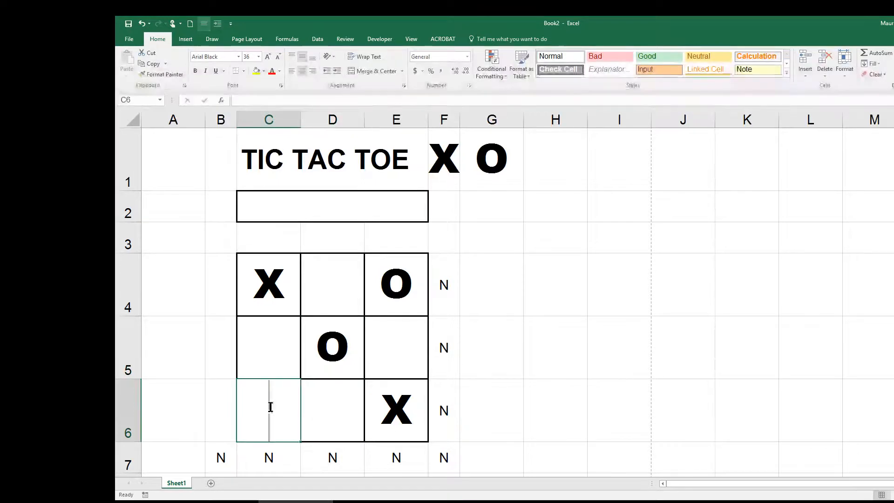
{"action": "key", "text": "Return"}
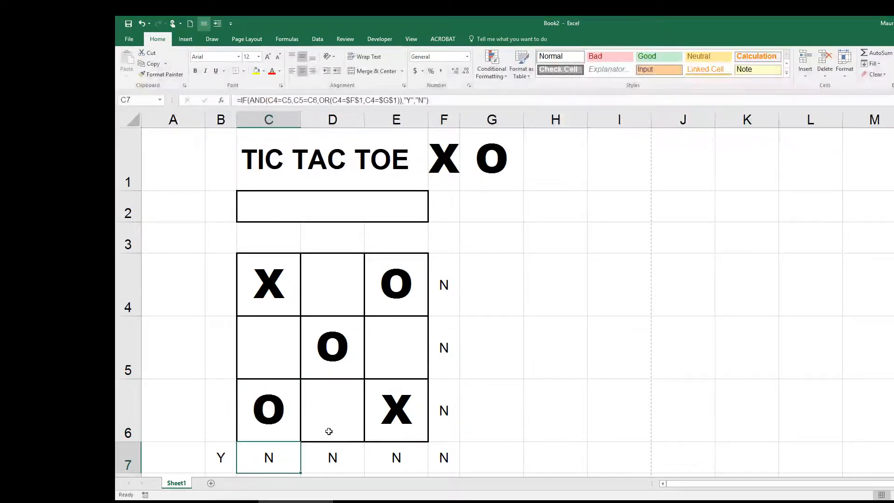
Enter O in C4 and D4 to test the first row's win check with O
{"action": "left_click", "coordinate": [282, 294]}
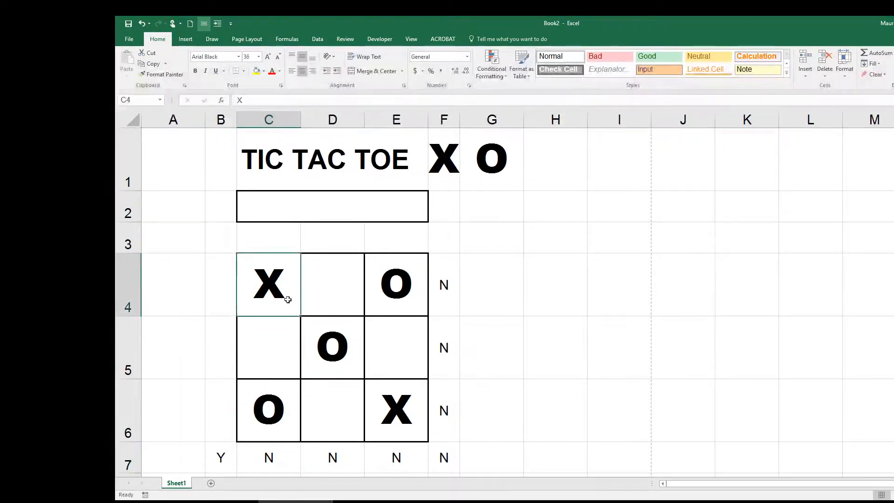
{"action": "type", "text": "O"}
{"action": "key", "text": "Tab"}
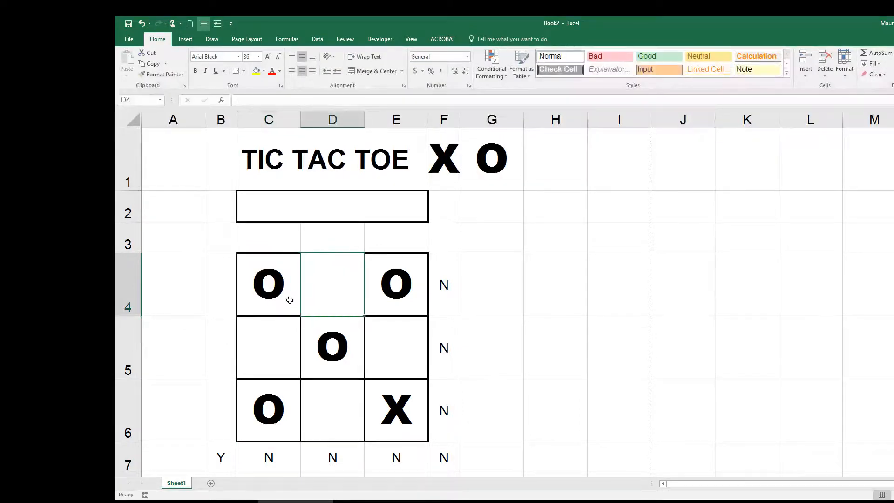
{"action": "type", "text": "O"}
{"action": "key", "text": "Return"}
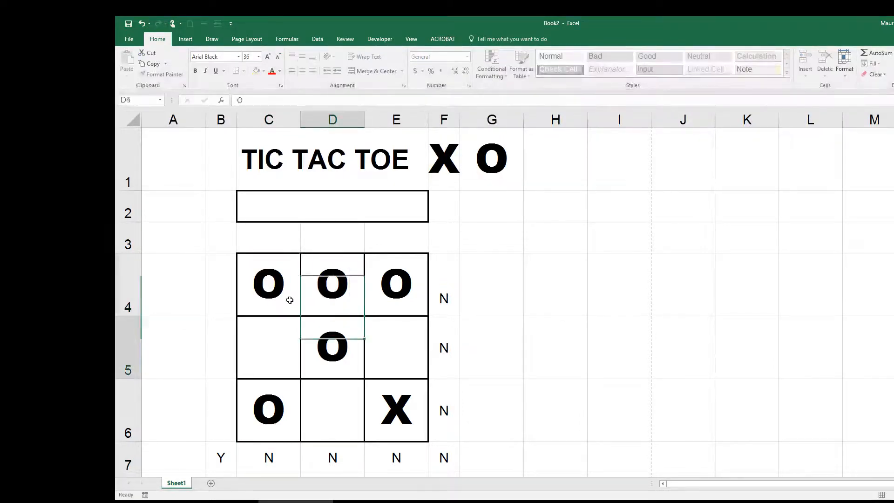
Enter O in E5 and C5 to test the win checks for the middle row and first column
{"action": "key", "text": "Tab"}
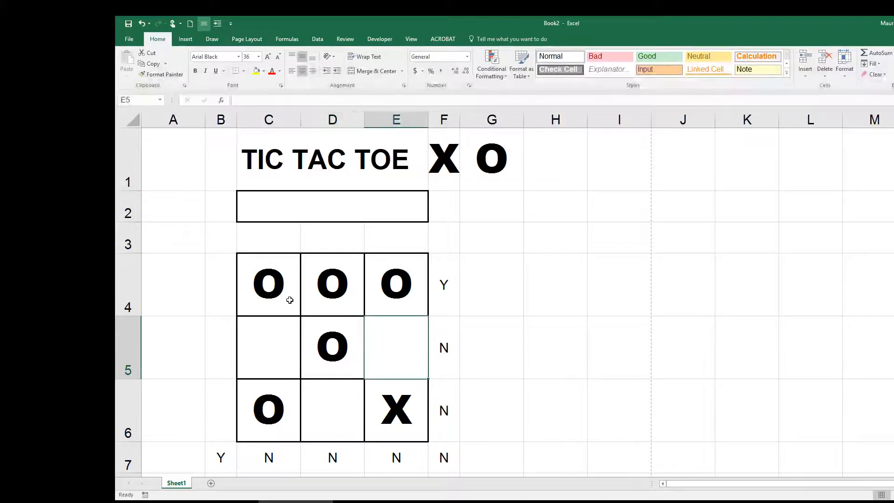
{"action": "type", "text": "O"}
{"action": "key", "text": "Left"}
{"action": "key", "text": "Left"}
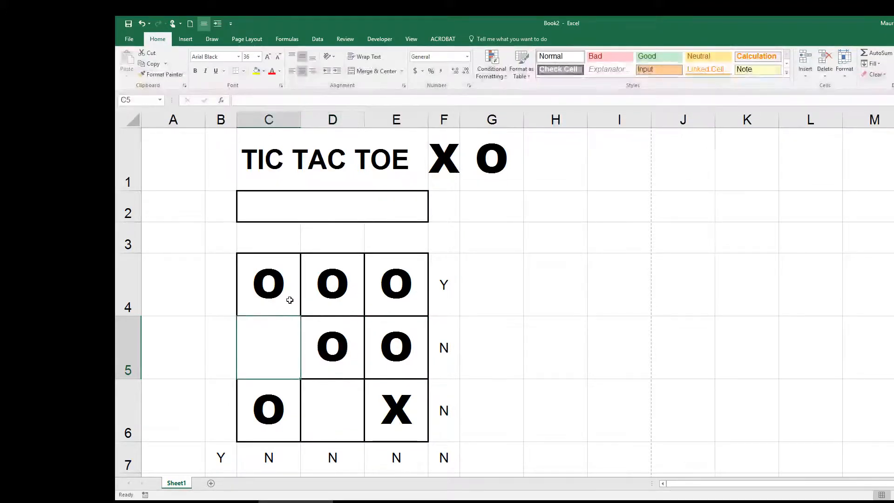
{"action": "type", "text": "O"}
{"action": "key", "text": "Return"}
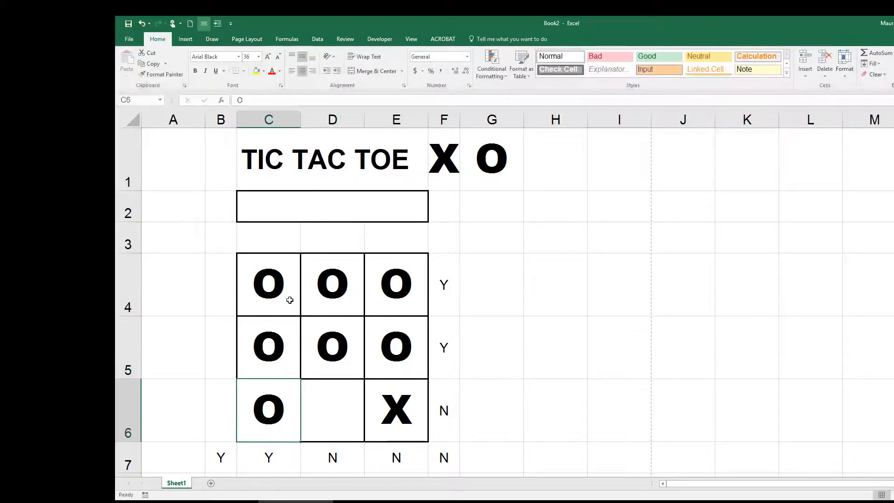
Enter O in D6 and E6 so that every board cell holds O and all win checks are tested
{"action": "key", "text": "Right"}
{"action": "type", "text": "O"}
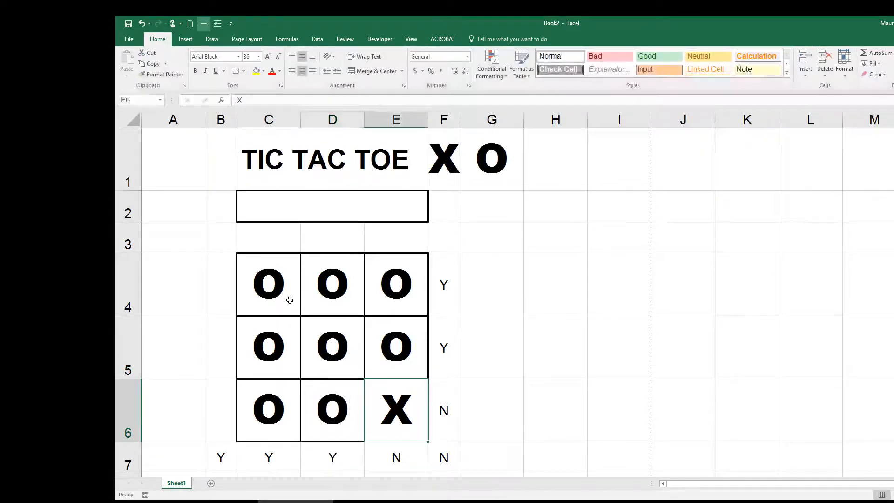
{"action": "type", "text": "O"}
{"action": "key", "text": "Tab"}
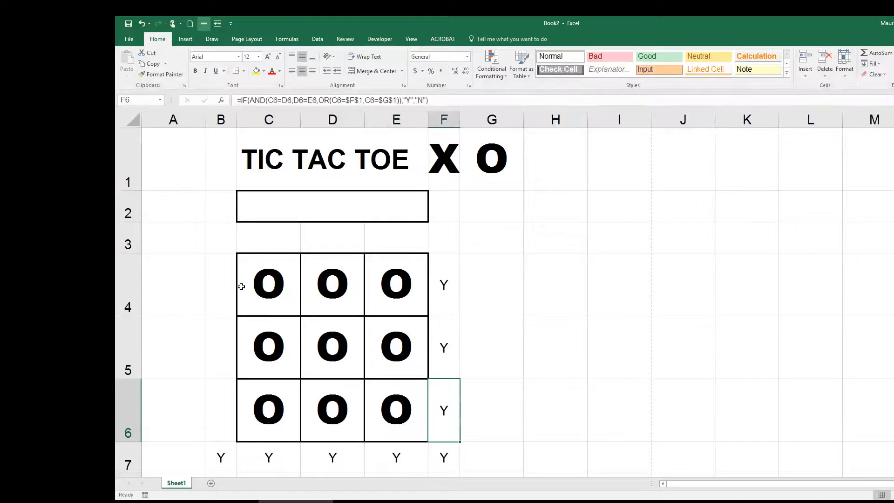
Replace the marks in C4, C5 and C6 with X to test the first column's win check
{"action": "left_click", "coordinate": [270, 294]}
{"action": "type", "text": "X"}
{"action": "key", "text": "Return"}
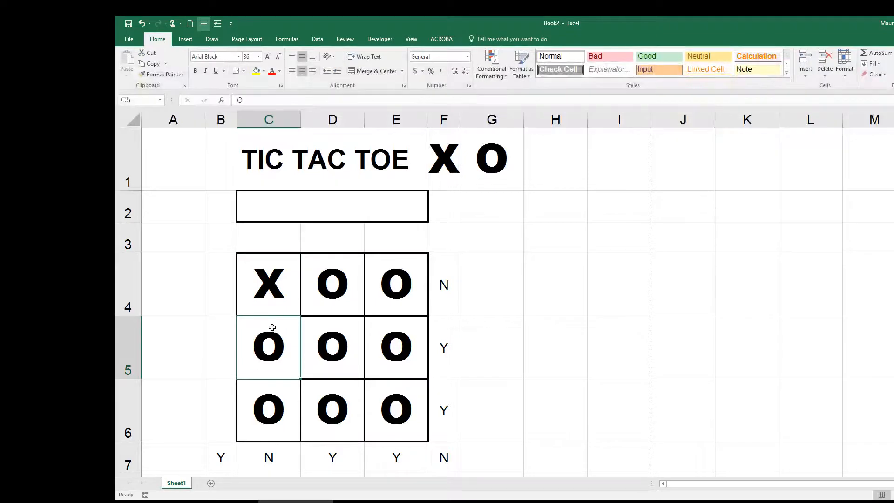
{"action": "type", "text": "X"}
{"action": "key", "text": "Return"}
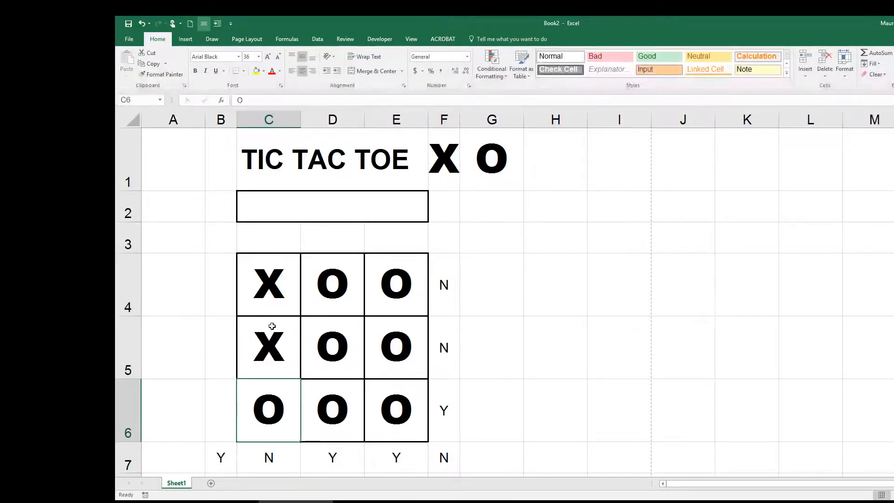
{"action": "type", "text": "X"}
{"action": "key", "text": "Tab"}
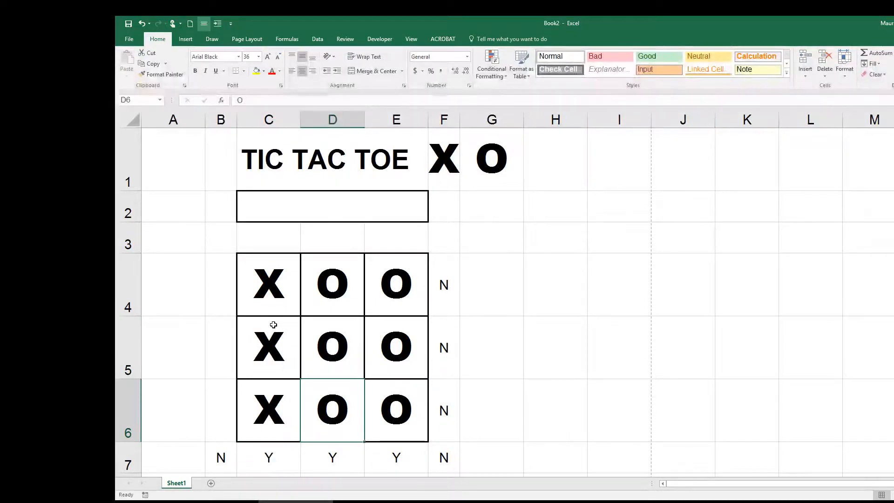
Replace the marks in D6 and E6 with X to test the last row's win check
{"action": "type", "text": "X"}
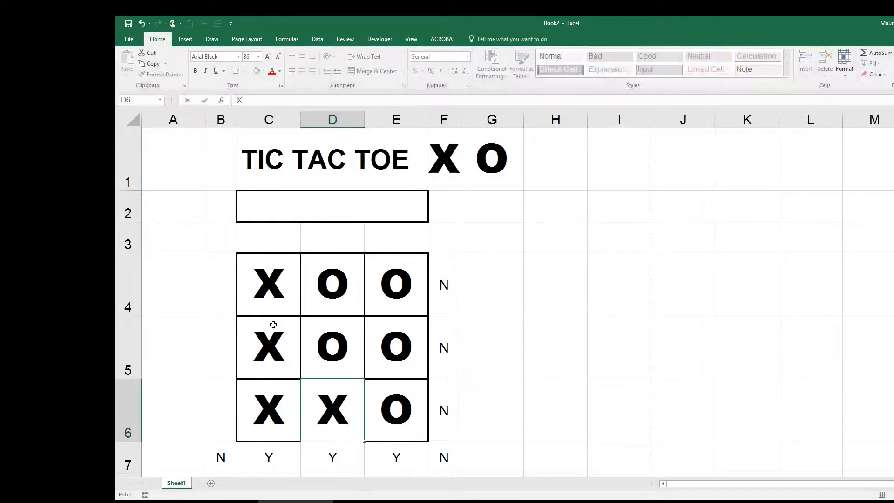
{"action": "key", "text": "Tab"}
{"action": "type", "text": "X"}
{"action": "key", "text": "Up"}
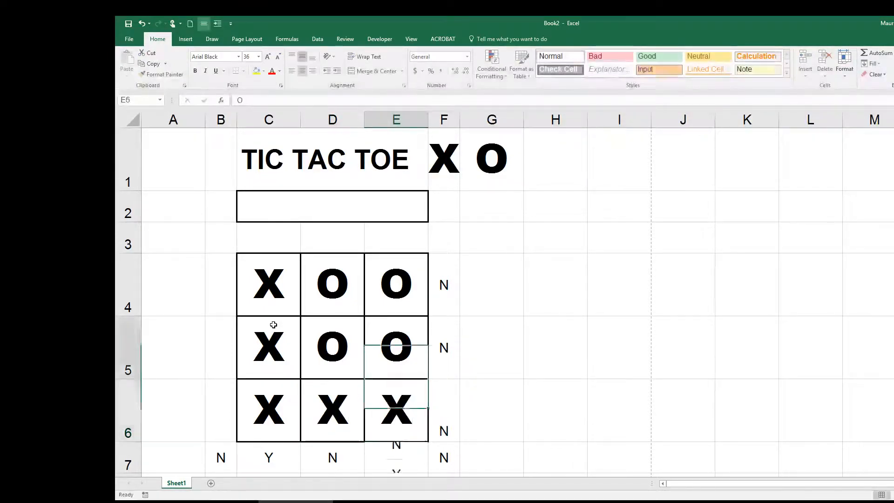
Replace the marks in E5, E4, D4 and D5 with X so the whole board holds X and every win check is tested
{"action": "type", "text": "X"}
{"action": "key", "text": "Up"}
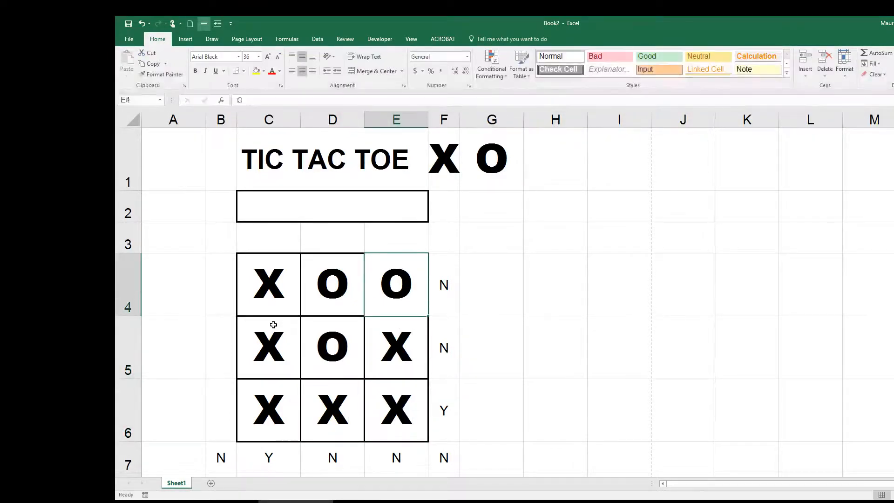
{"action": "type", "text": "X"}
{"action": "key", "text": "Left"}
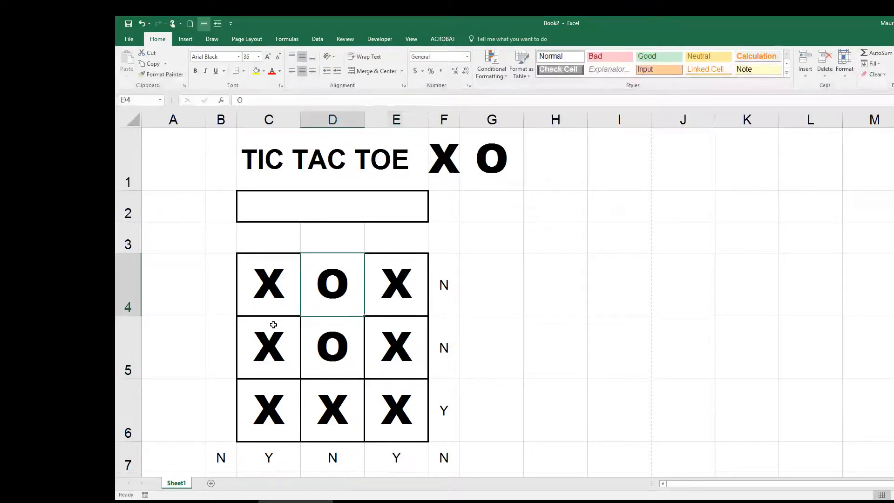
{"action": "type", "text": "X"}
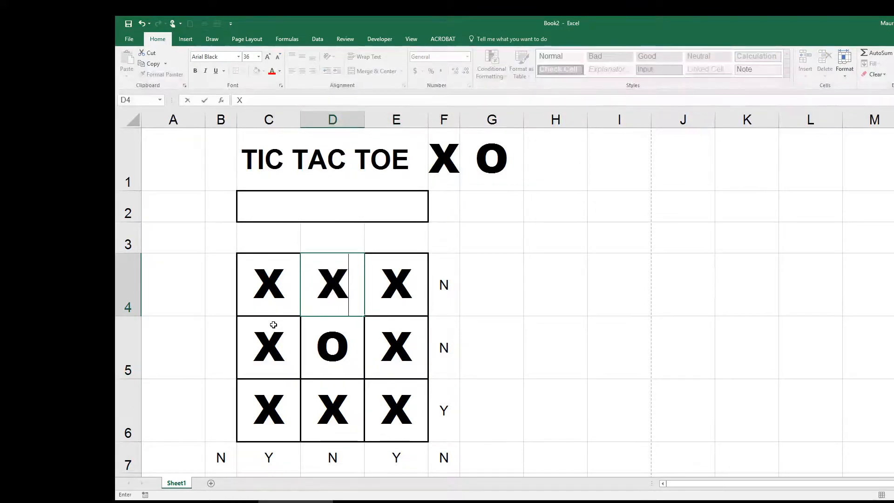
{"action": "key", "text": "Return"}
{"action": "type", "text": "X"}
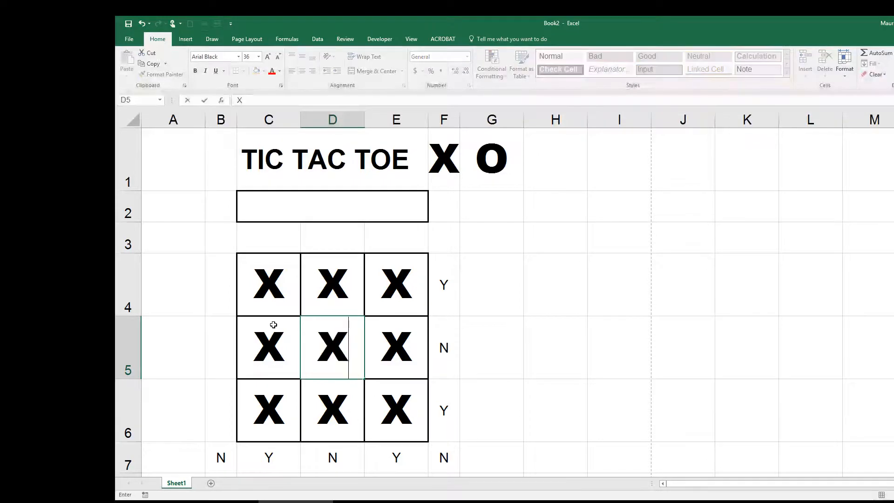
{"action": "left_click", "coordinate": [495, 383]}
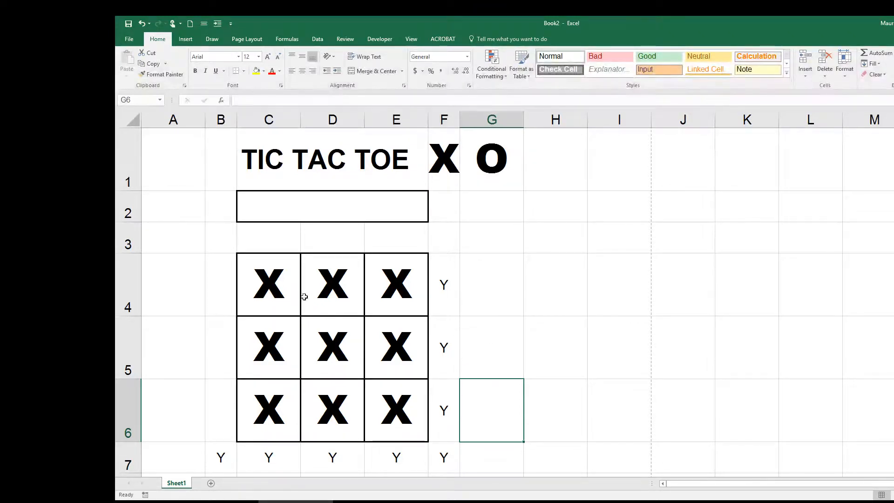
Clear only the contents of board cells C4:E6, keeping their formatting
{"action": "left_click_drag", "start_coordinate": [283, 286], "coordinate": [384, 390]}
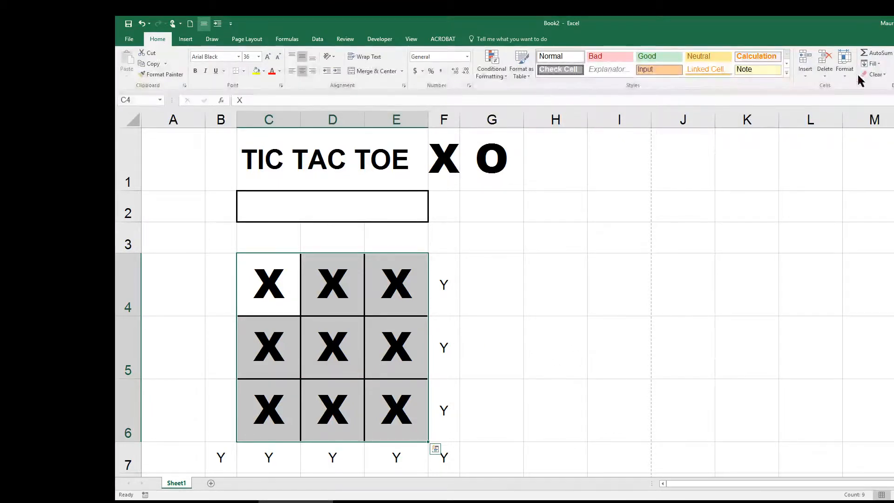
{"action": "left_click", "coordinate": [874, 74]}
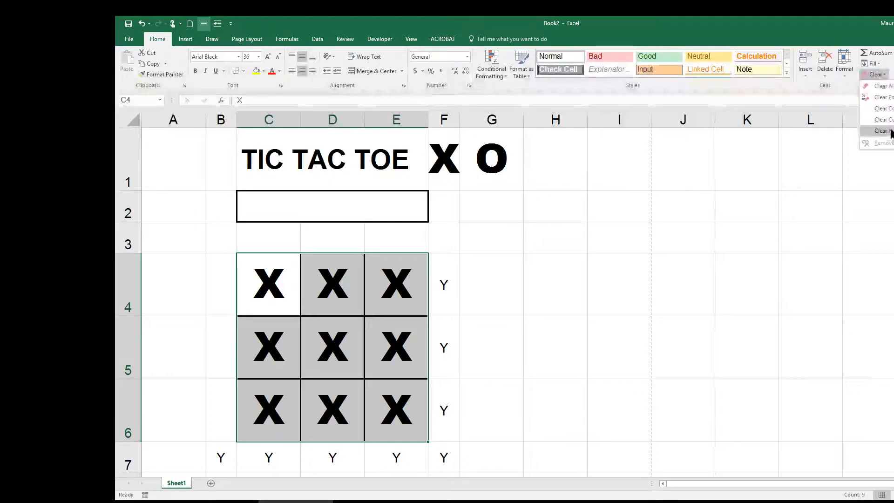
{"action": "left_click", "coordinate": [882, 108]}
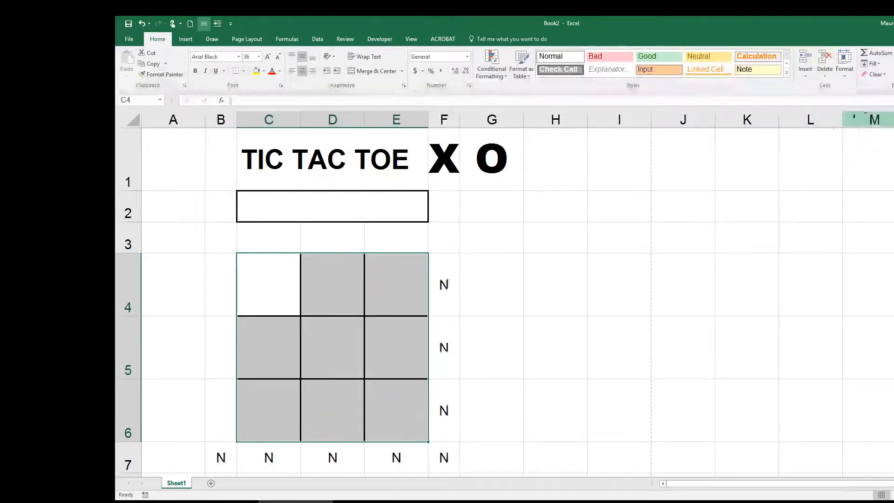
Start a sample game on the empty board with O in C4, X in D4 and O in D5
{"action": "left_click", "coordinate": [282, 290]}
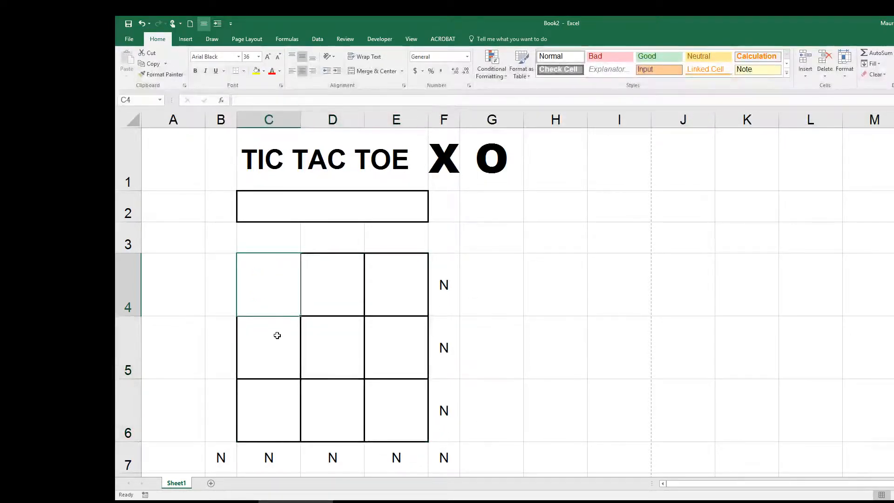
{"action": "type", "text": "O"}
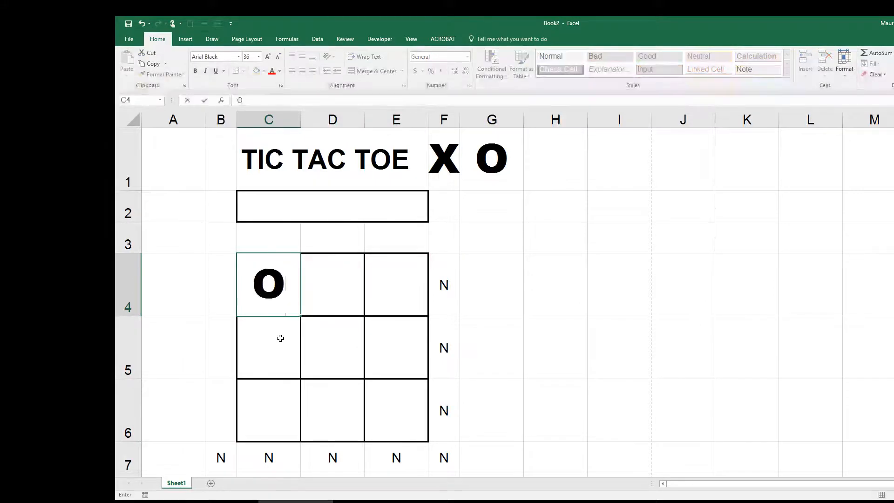
{"action": "key", "text": "Tab"}
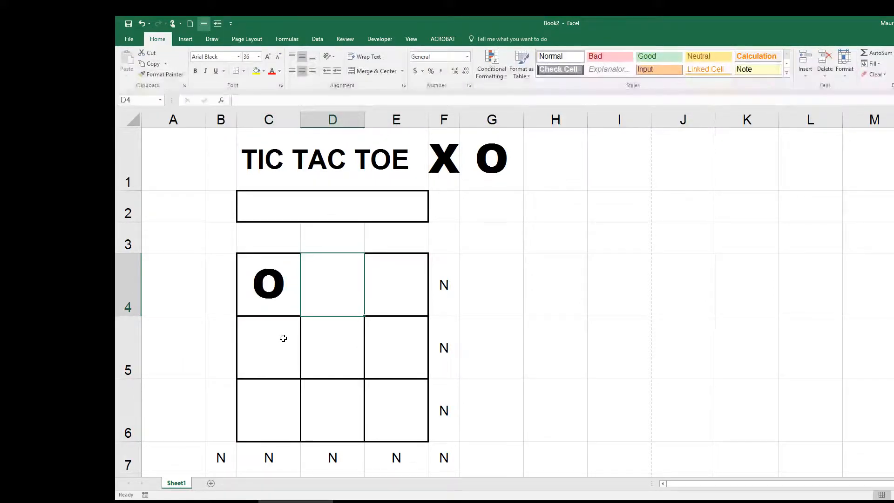
{"action": "type", "text": "X"}
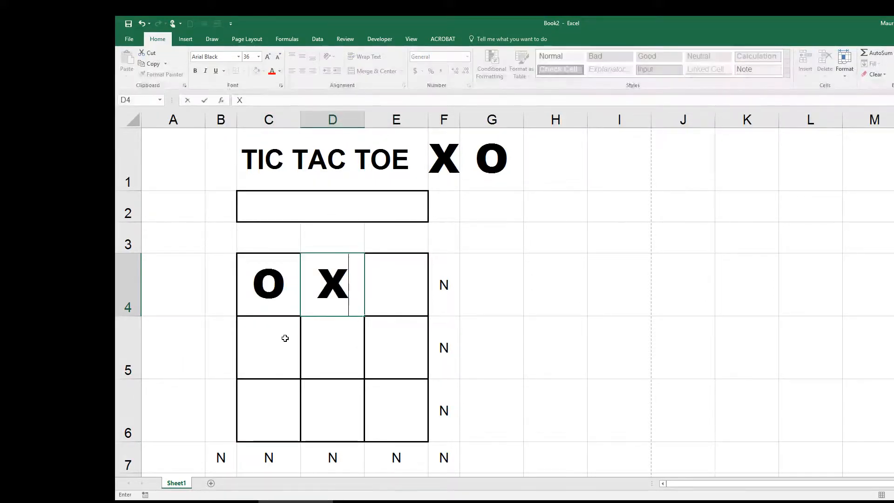
{"action": "key", "text": "Return"}
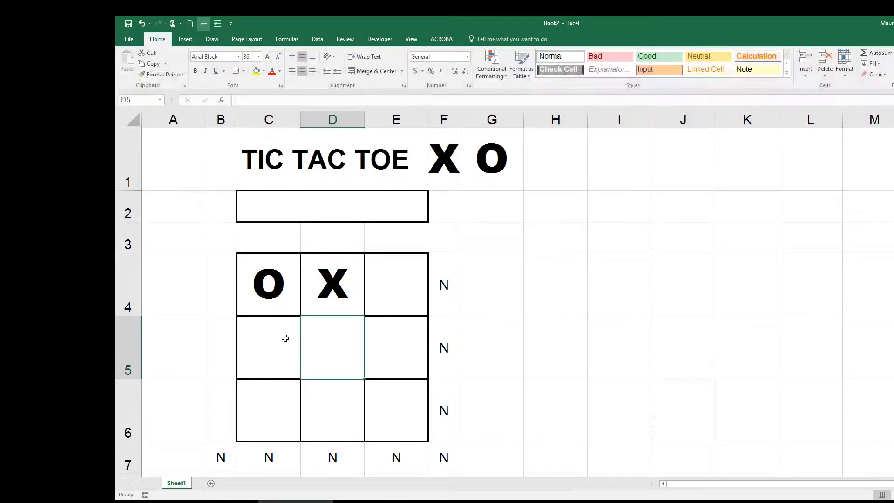
{"action": "type", "text": "O"}
{"action": "key", "text": "Return"}
{"action": "key", "text": "Left"}
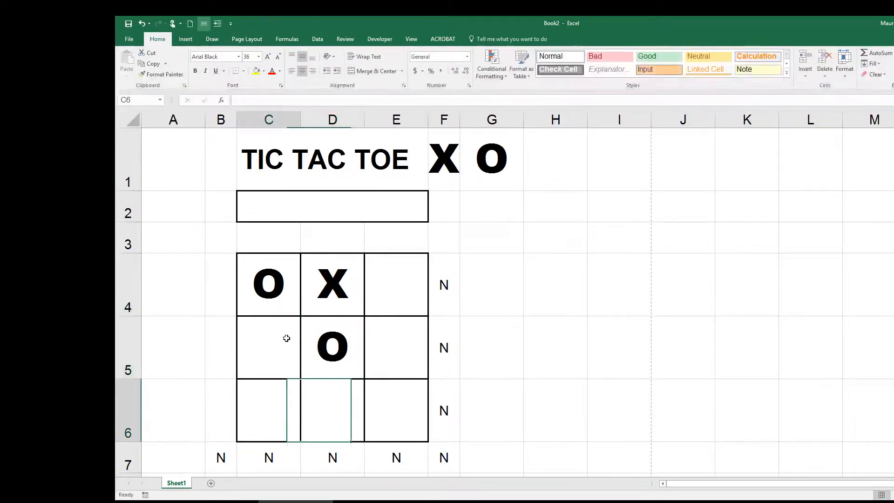
Enter X in C6 and O in E6 to test the diagonal win check, and inspect the formula in F4
{"action": "type", "text": "X"}
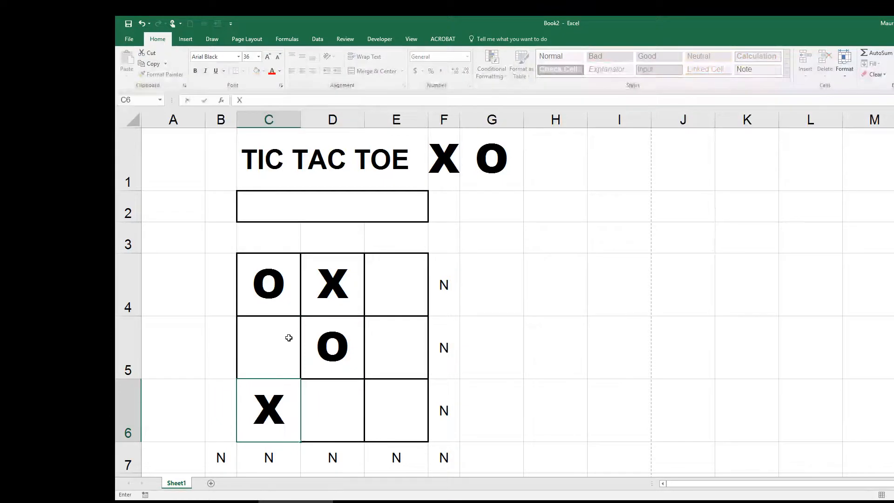
{"action": "key", "text": "Right"}
{"action": "key", "text": "Right"}
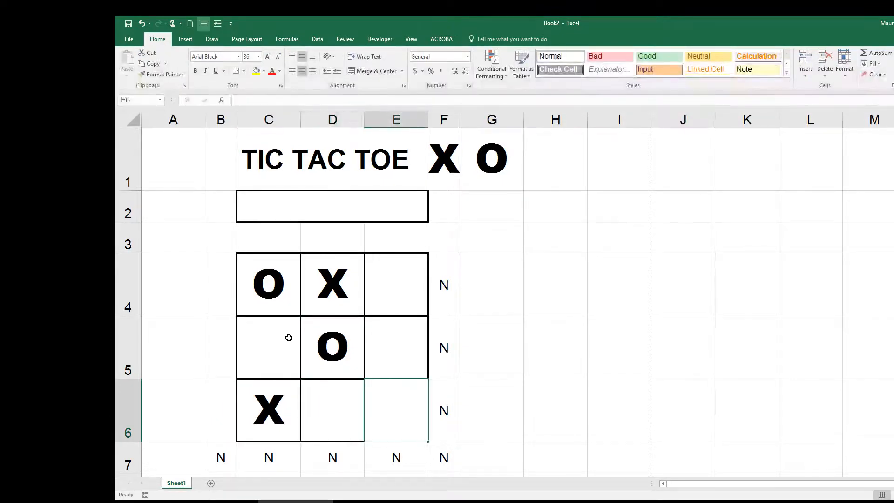
{"action": "type", "text": "O"}
{"action": "key", "text": "Return"}
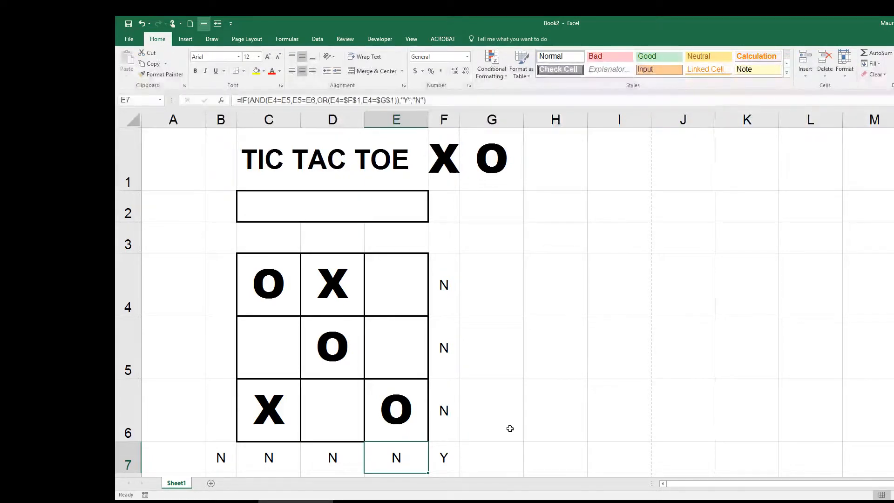
{"action": "left_click", "coordinate": [447, 298]}
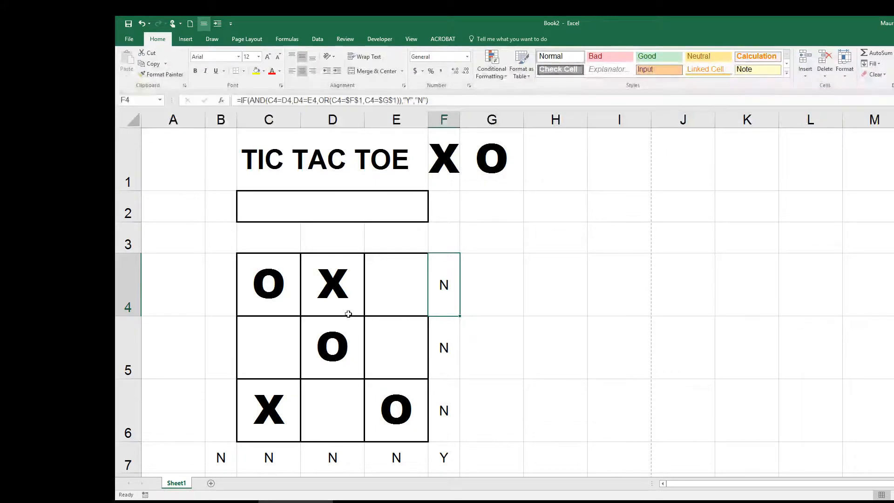
Try Clear All on board cells C4:E6, removing both marks and formatting, and undo it
{"action": "left_click_drag", "start_coordinate": [280, 282], "coordinate": [380, 395]}
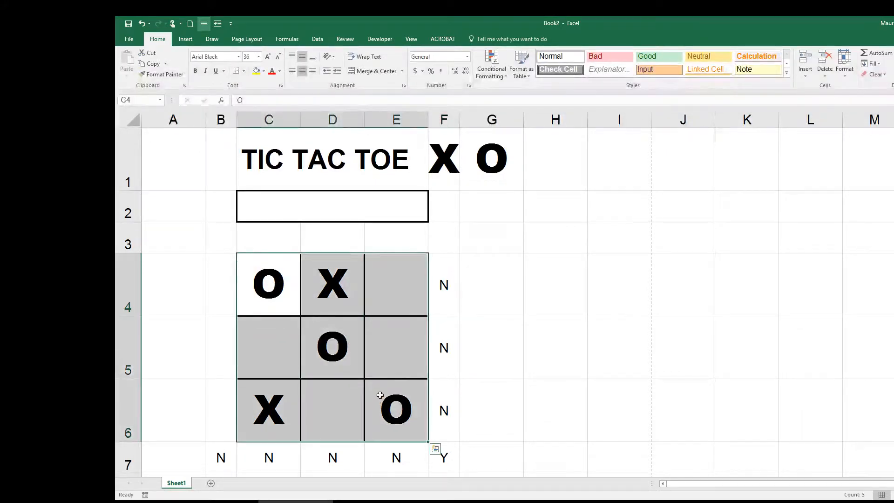
{"action": "left_click", "coordinate": [884, 74]}
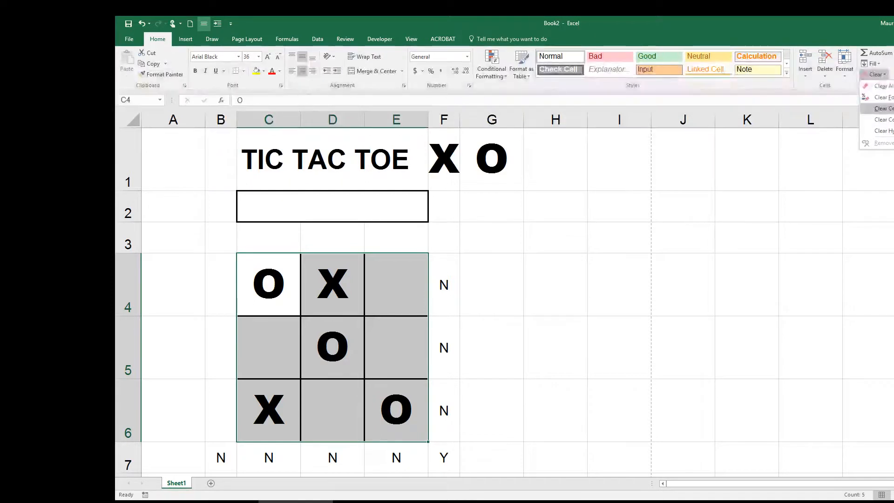
{"action": "left_click", "coordinate": [883, 86]}
{"action": "left_click", "coordinate": [553, 310]}
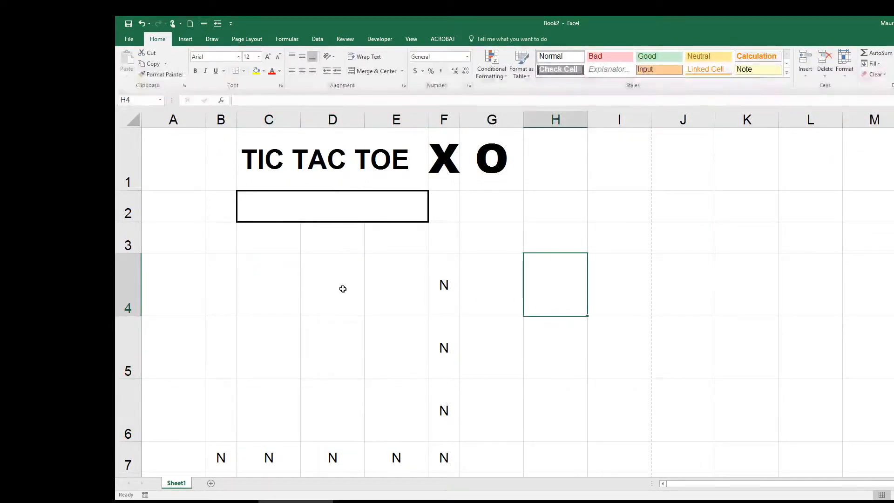
{"action": "key", "text": "ctrl+z"}
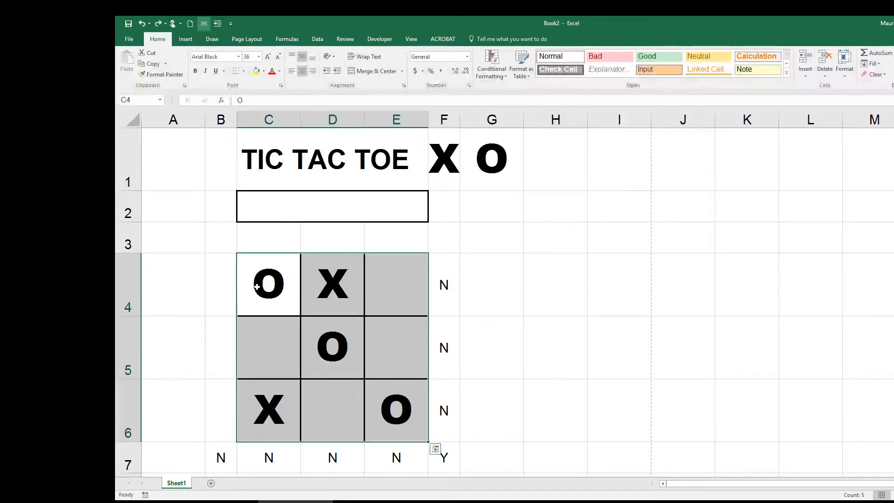
Remove the sample game's marks from C4:E6 by clearing contents only, so the board's borders and fonts are kept
{"action": "left_click_drag", "start_coordinate": [256, 287], "coordinate": [389, 392]}
{"action": "left_click", "coordinate": [876, 74]}
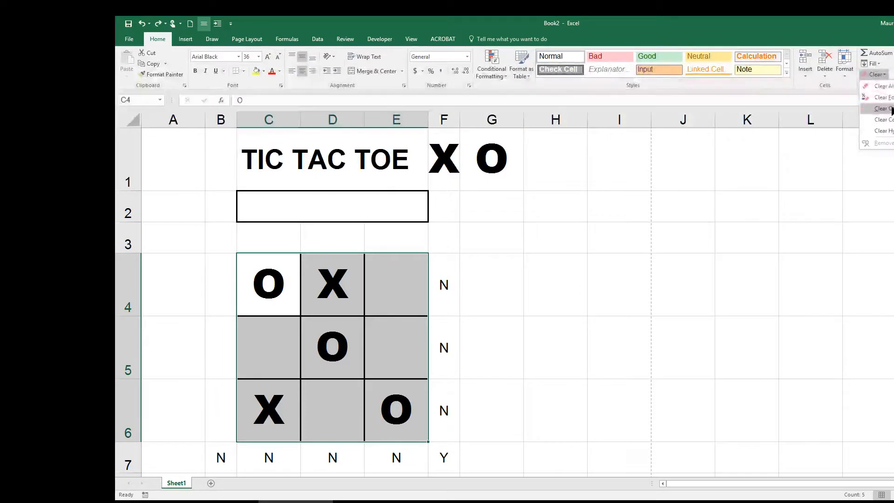
{"action": "left_click", "coordinate": [885, 109]}
{"action": "left_click", "coordinate": [810, 194]}
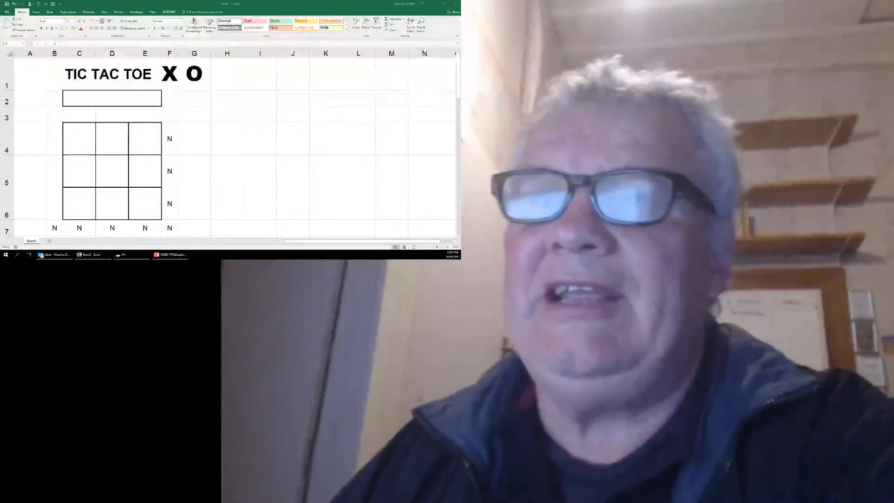
Save the workbook in the EXCEL folder under the file name TICTACTOE VIDEO
{"action": "left_click", "coordinate": [7, 11]}
{"action": "left_click", "coordinate": [23, 60]}
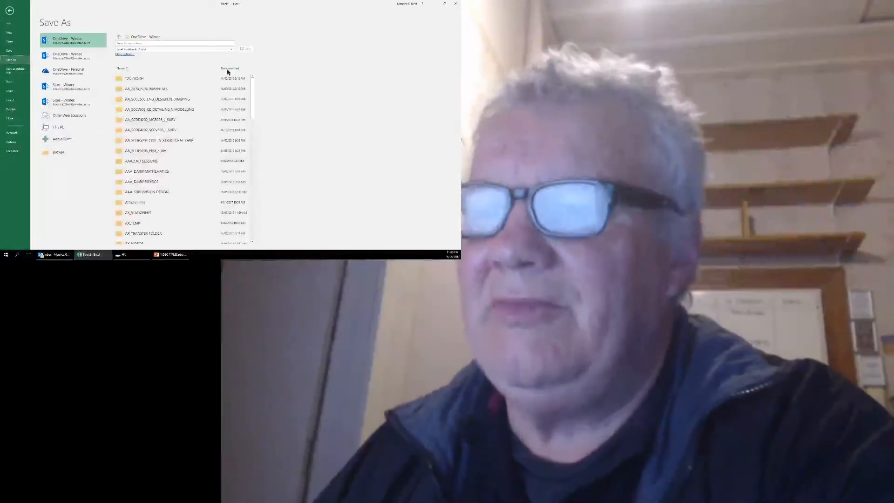
{"action": "left_click", "coordinate": [58, 152]}
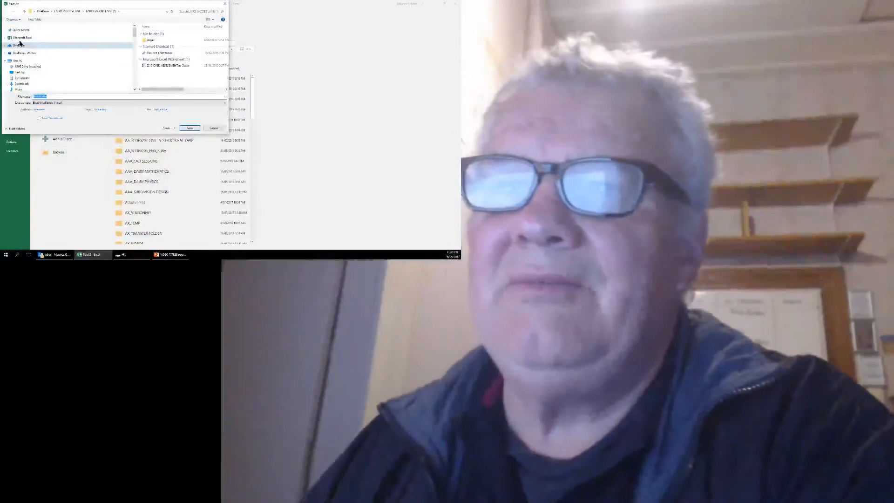
{"action": "left_click_drag", "start_coordinate": [135, 32], "coordinate": [133, 65]}
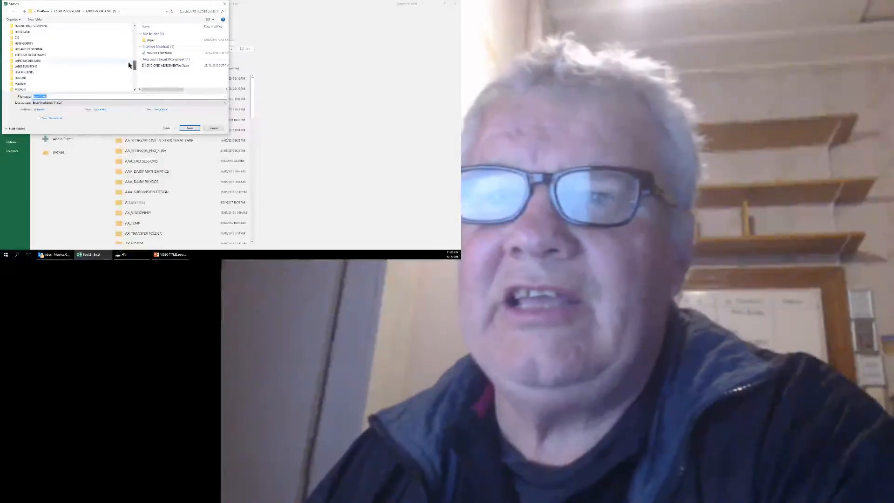
{"action": "left_click", "coordinate": [27, 57]}
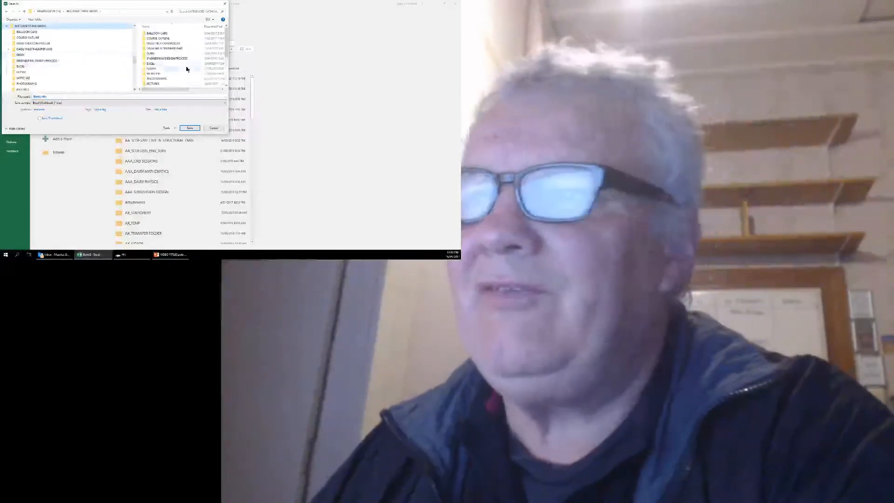
{"action": "double_click", "coordinate": [159, 69]}
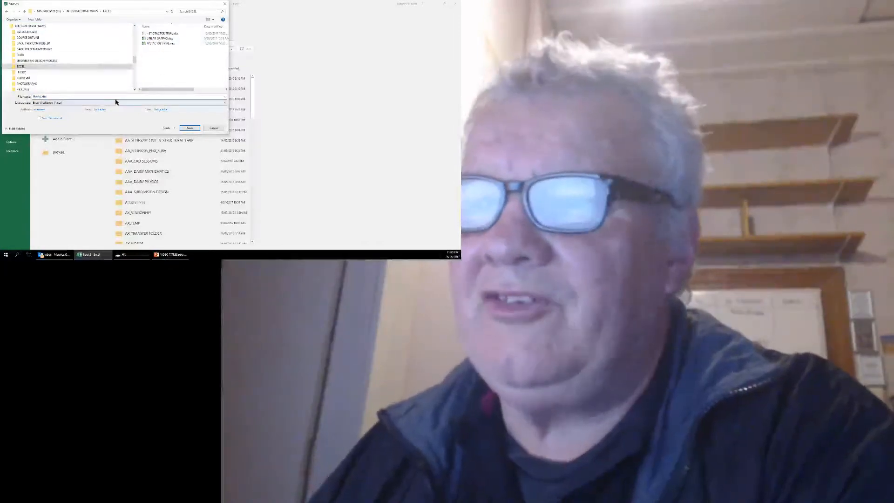
{"action": "type", "text": "TIC"}
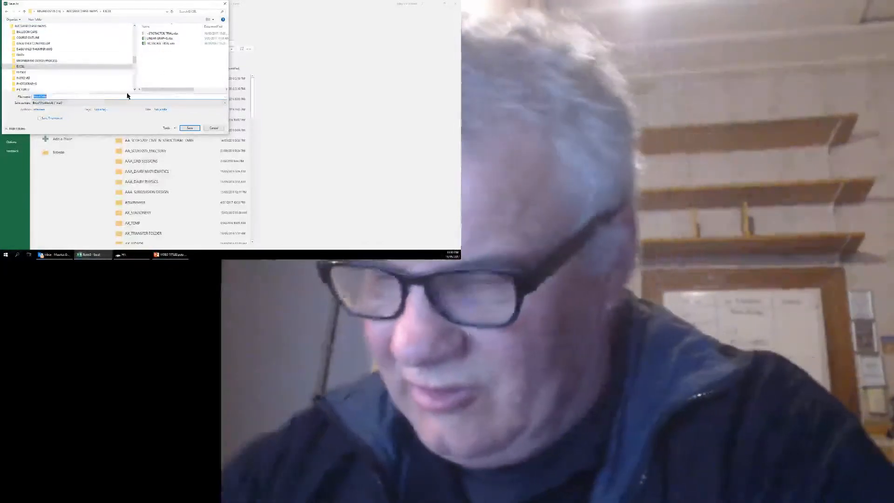
{"action": "type", "text": "TACTOE"}
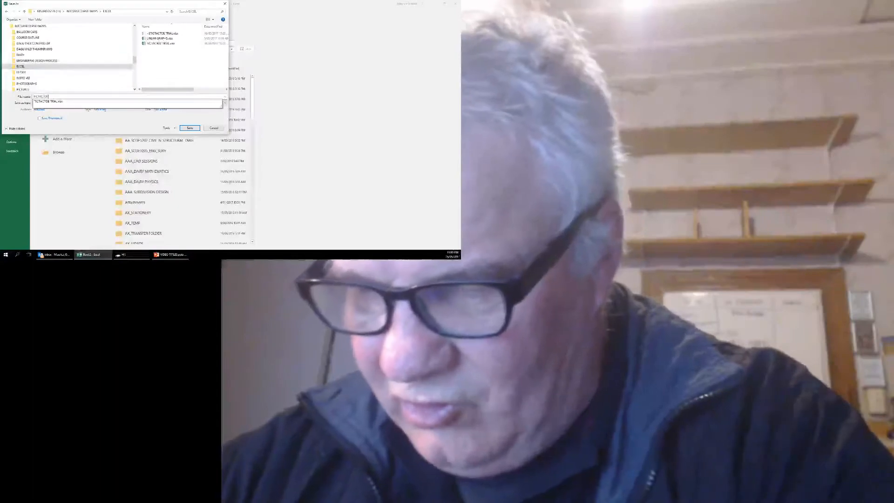
{"action": "type", "text": " VIDEO"}
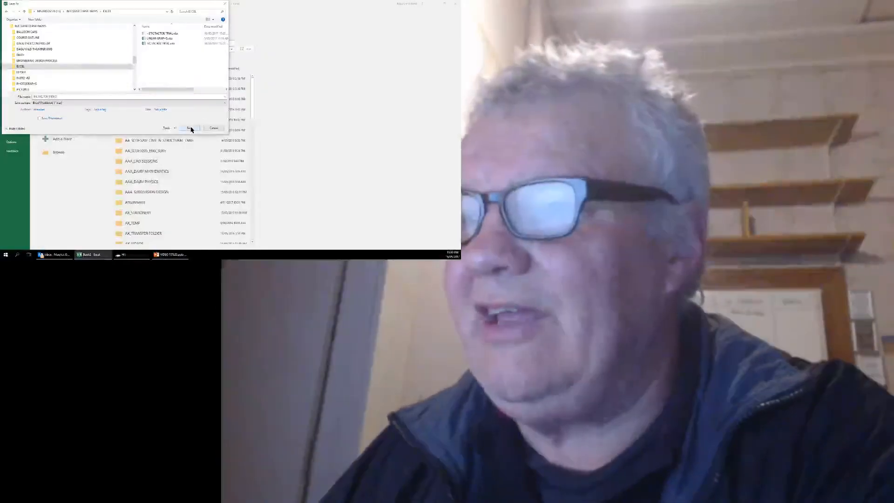
{"action": "left_click", "coordinate": [191, 127]}
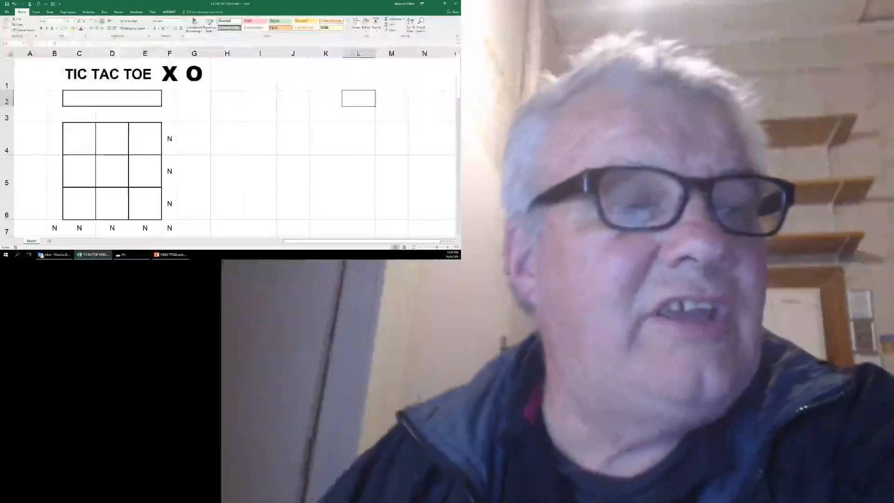